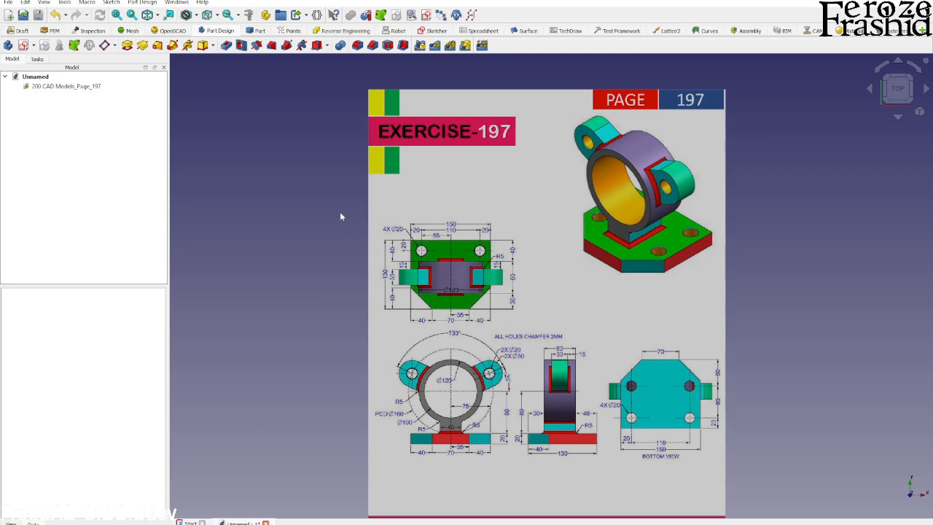
Step: Calibrate the reference image's scale by measuring the plate's overall depth dimension in the top view and setting it to 130 mm
{"action": "scroll", "coordinate": [340, 217], "scroll_direction": "down", "scroll_amount": 2}
{"action": "scroll", "coordinate": [448, 306], "scroll_direction": "up", "scroll_amount": 2}
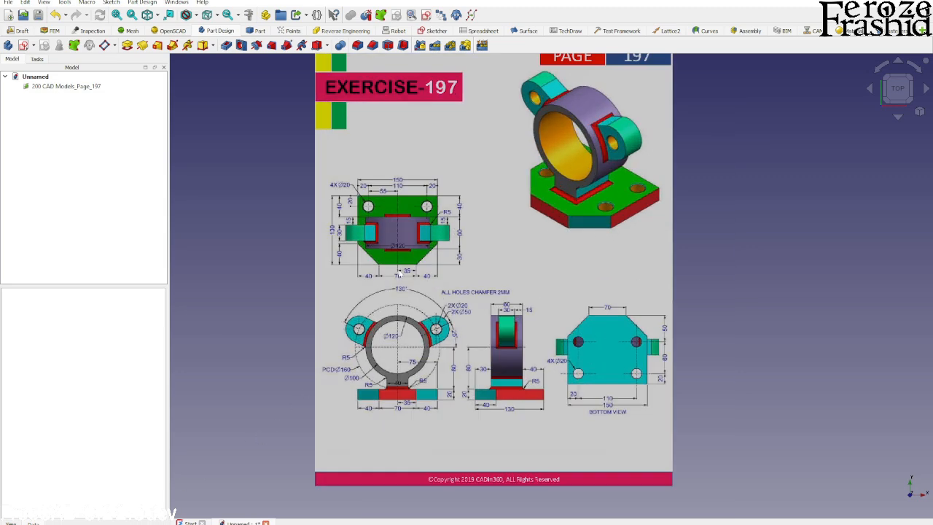
{"action": "double_click", "coordinate": [78, 88]}
{"action": "left_click", "coordinate": [113, 314]}
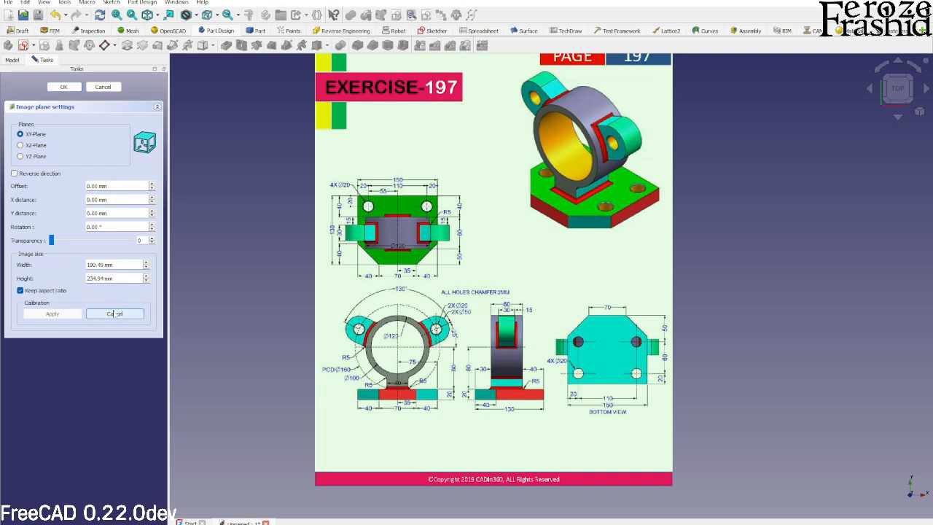
{"action": "scroll", "coordinate": [385, 414], "scroll_direction": "up", "scroll_amount": 1}
{"action": "scroll", "coordinate": [317, 142], "scroll_direction": "up", "scroll_amount": 4}
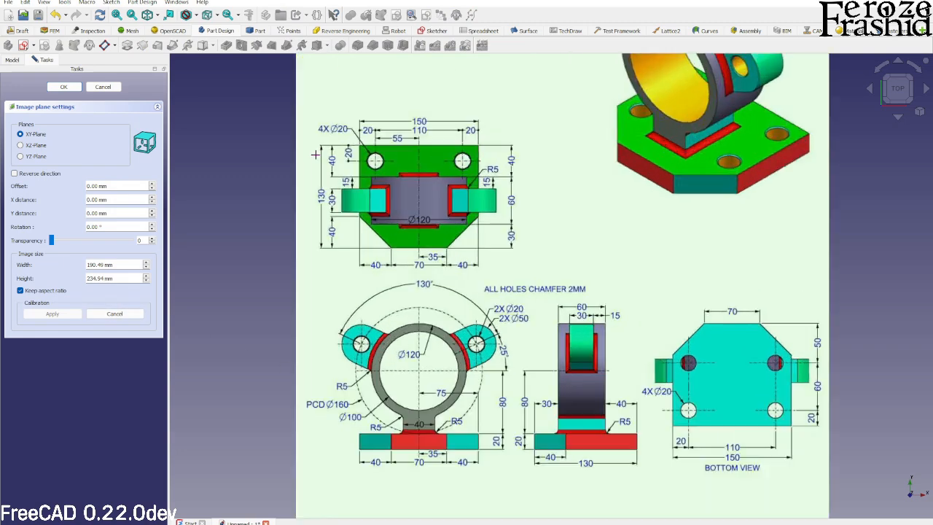
{"action": "left_click", "coordinate": [333, 133]}
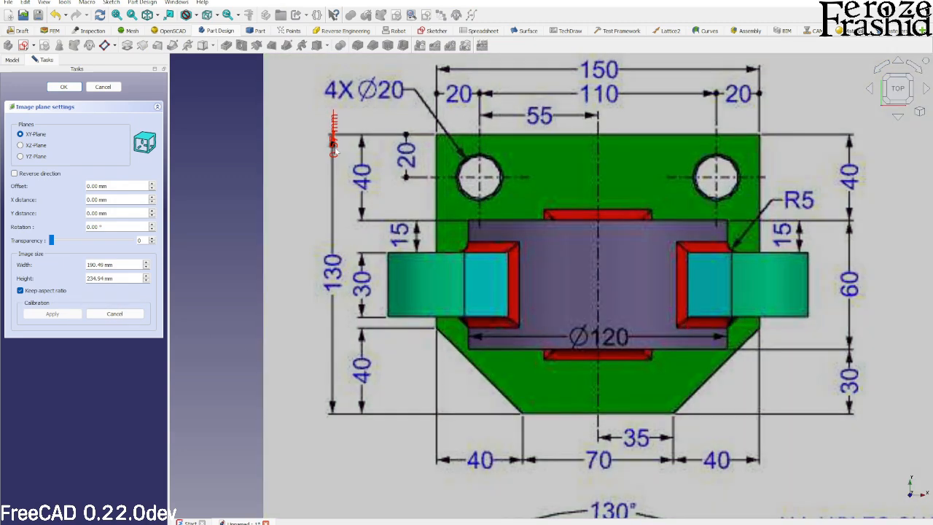
{"action": "left_click", "coordinate": [334, 414]}
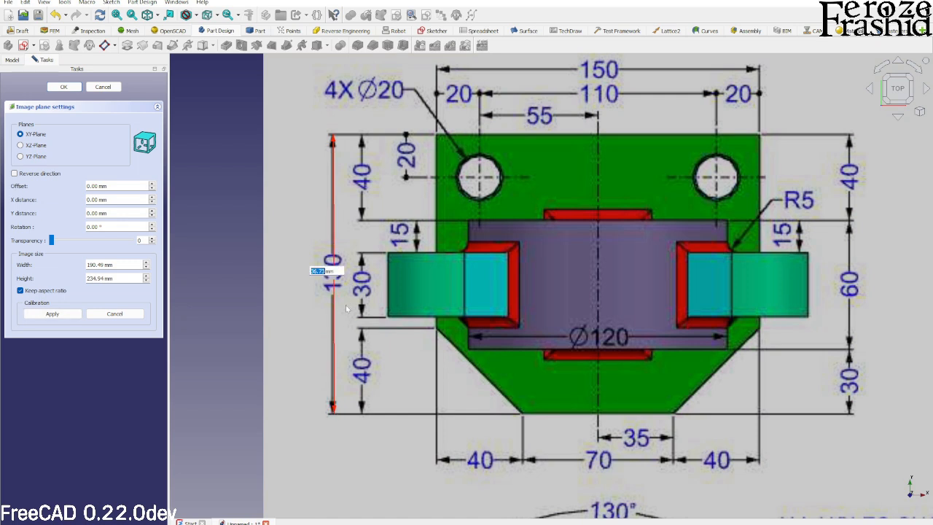
{"action": "type", "text": "130"}
{"action": "key", "text": "Return"}
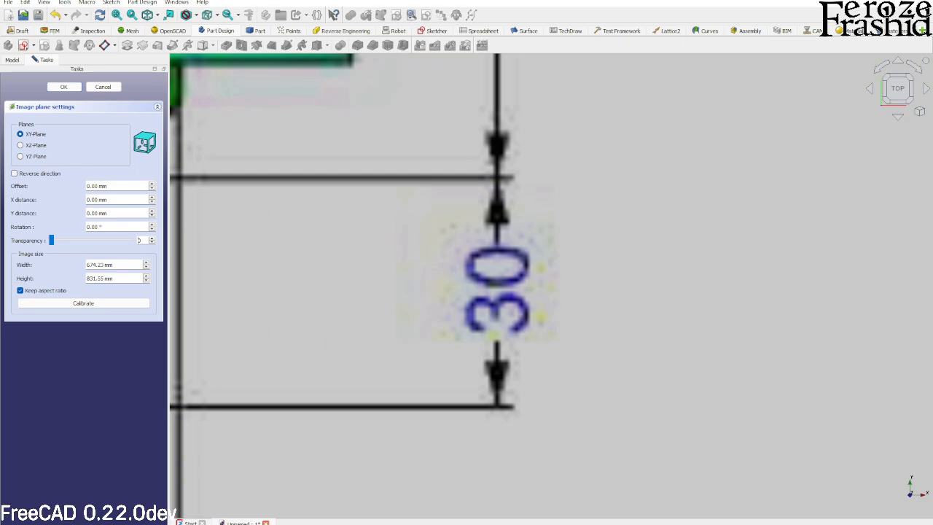
Step: Set the reference image's transparency to 50, place it on the XZ plane, and show it in the front view
{"action": "type", "text": "5"}
{"action": "scroll", "coordinate": [576, 183], "scroll_direction": "down", "scroll_amount": 4}
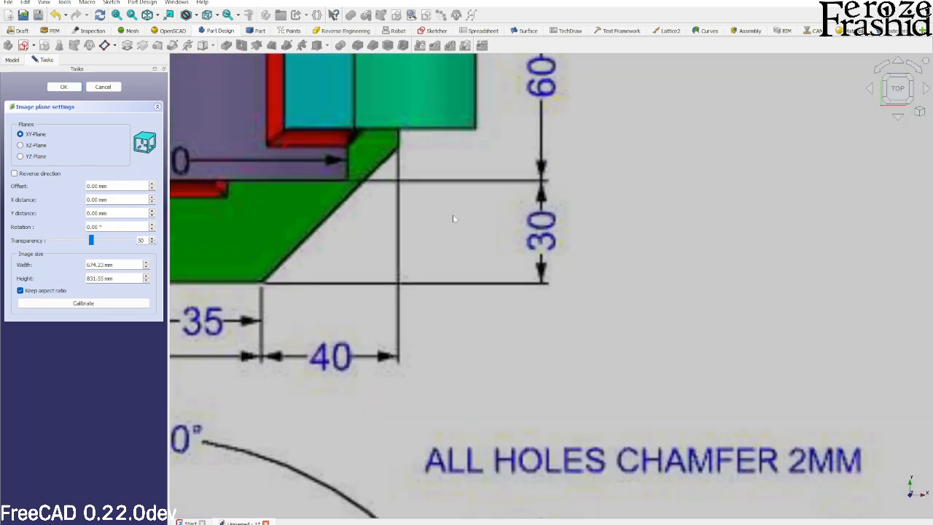
{"action": "scroll", "coordinate": [453, 219], "scroll_direction": "down", "scroll_amount": 5}
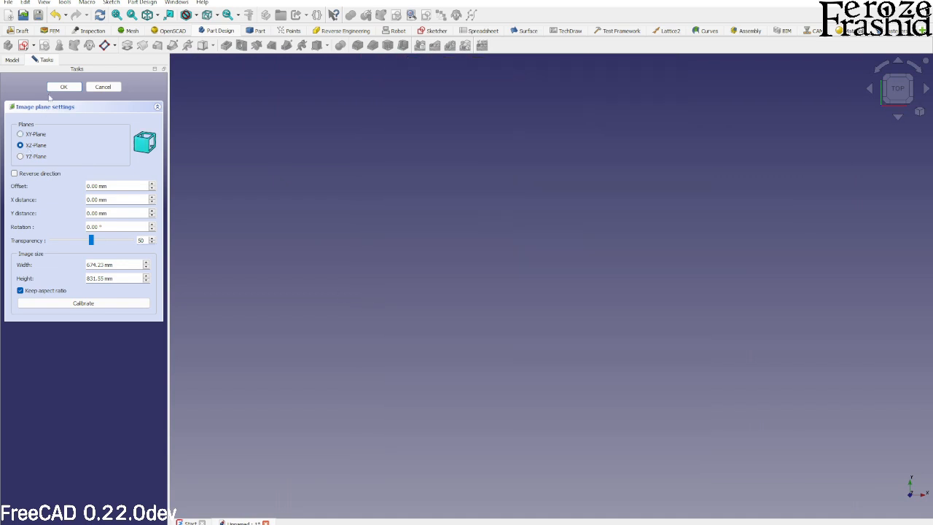
{"action": "left_click", "coordinate": [51, 89]}
{"action": "key", "text": "1"}
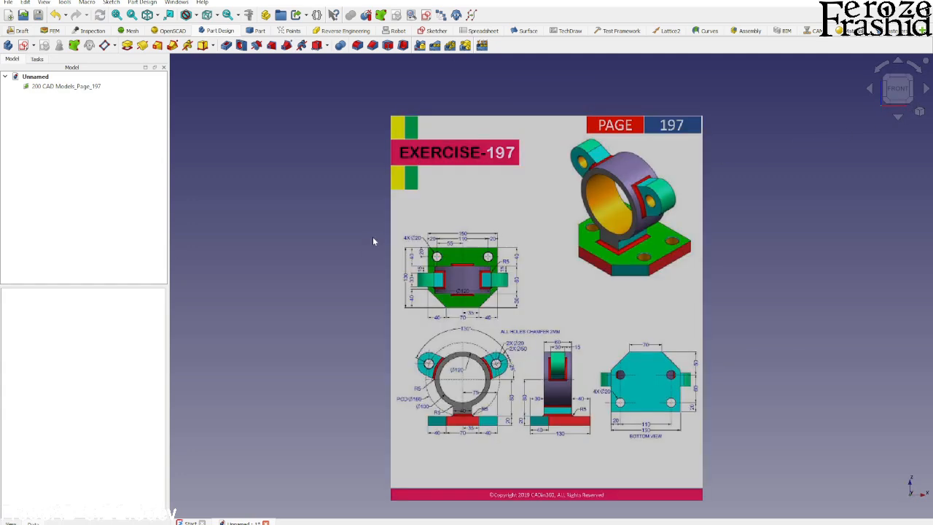
Step: Show the origin axes and use Transform to move the reference image so its ring front view lies roughly over the origin
{"action": "key", "text": "a"}
{"action": "key", "text": "c"}
{"action": "right_click", "coordinate": [84, 84]}
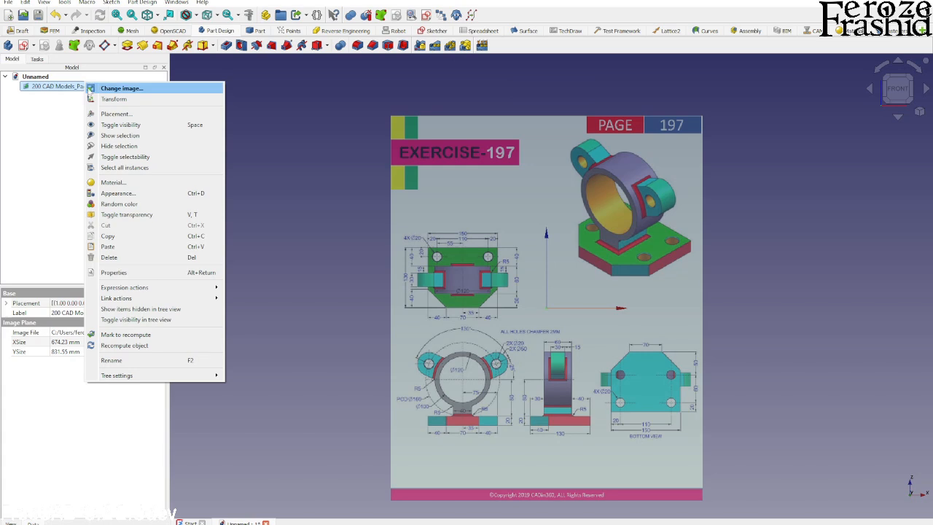
{"action": "left_click", "coordinate": [100, 98]}
{"action": "left_click_drag", "start_coordinate": [546, 233], "coordinate": [547, 164]}
{"action": "left_click_drag", "start_coordinate": [623, 243], "coordinate": [704, 242]}
Step: Fine-adjust the reference image horizontally and vertically until the ring's centre lines match the origin axes, and accept the placement
{"action": "scroll", "coordinate": [686, 218], "scroll_direction": "up", "scroll_amount": 4}
{"action": "scroll", "coordinate": [655, 181], "scroll_direction": "down", "scroll_amount": 1}
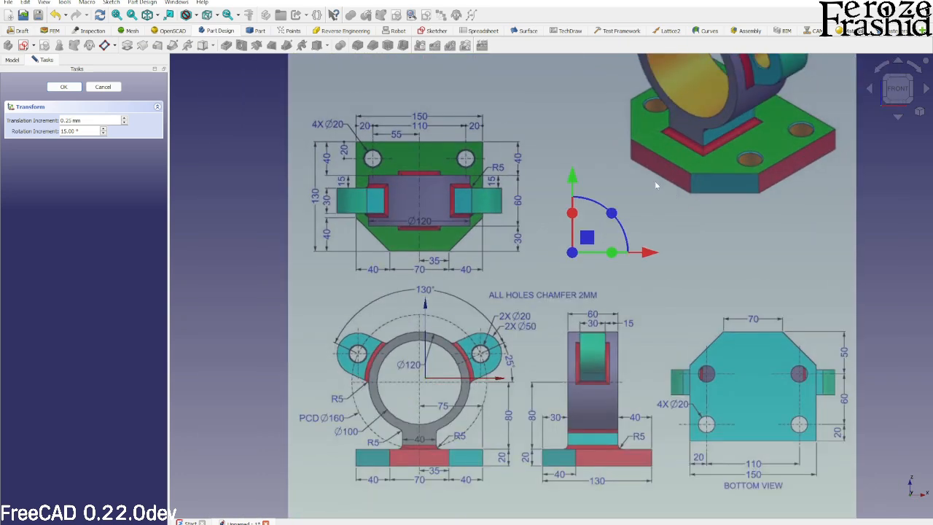
{"action": "scroll", "coordinate": [651, 193], "scroll_direction": "up", "scroll_amount": 2}
{"action": "left_click_drag", "start_coordinate": [619, 282], "coordinate": [628, 284]}
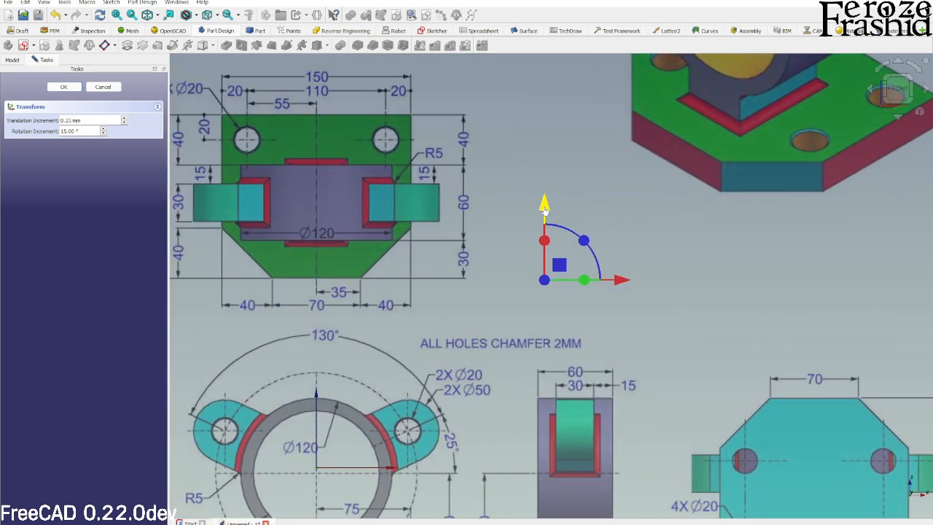
{"action": "left_click_drag", "start_coordinate": [547, 209], "coordinate": [545, 206]}
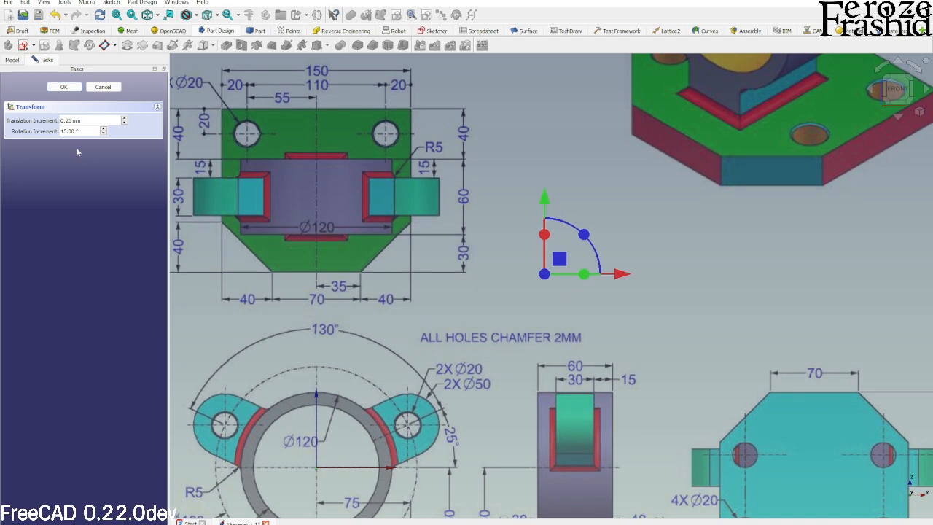
{"action": "left_click", "coordinate": [63, 86]}
{"action": "scroll", "coordinate": [492, 190], "scroll_direction": "down", "scroll_amount": 5}
{"action": "left_click", "coordinate": [309, 229]}
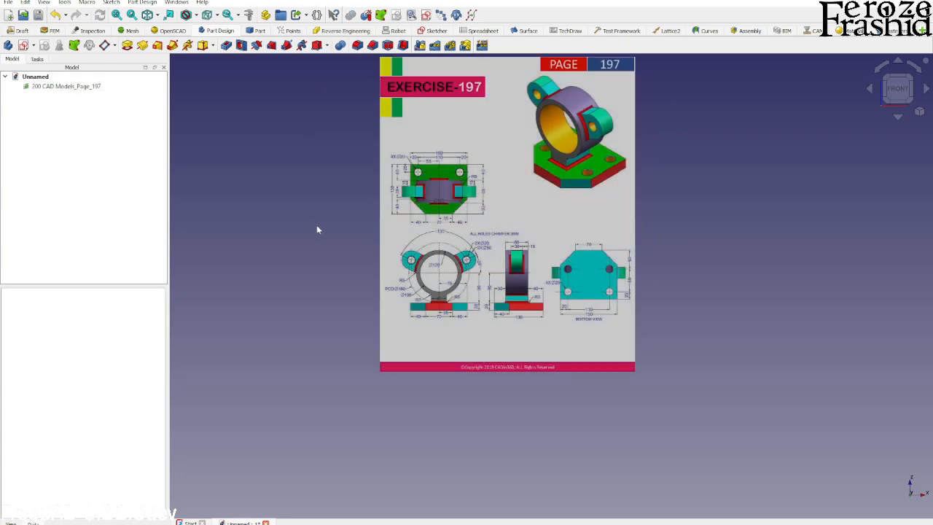
Step: Create a new sketch on the XZ base plane
{"action": "scroll", "coordinate": [446, 281], "scroll_direction": "up", "scroll_amount": 3}
{"action": "scroll", "coordinate": [440, 273], "scroll_direction": "down", "scroll_amount": 1}
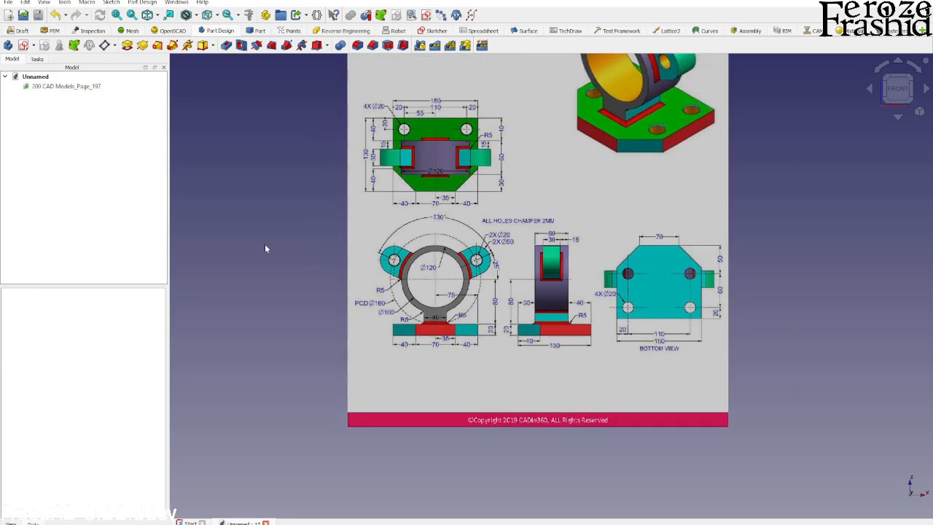
{"action": "scroll", "coordinate": [582, 460], "scroll_direction": "down", "scroll_amount": 2}
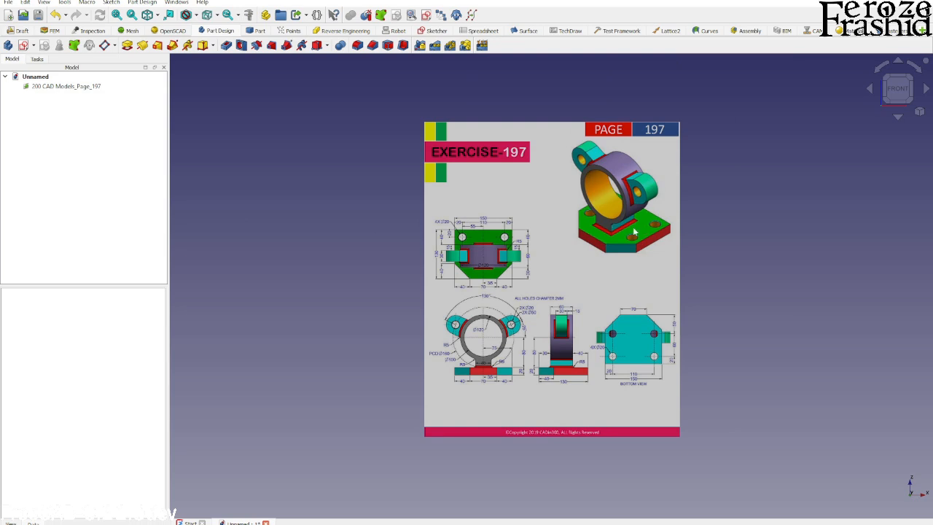
{"action": "scroll", "coordinate": [629, 232], "scroll_direction": "up", "scroll_amount": 3}
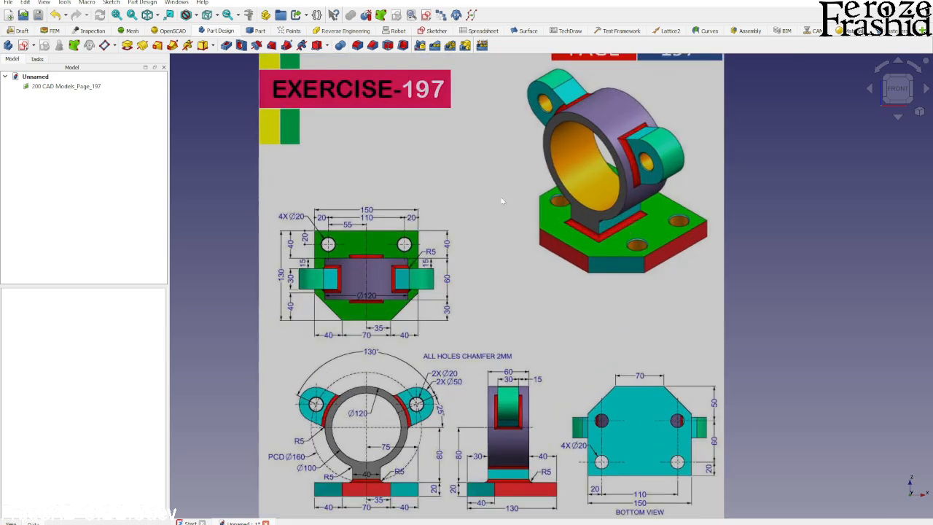
{"action": "scroll", "coordinate": [627, 150], "scroll_direction": "down", "scroll_amount": 2}
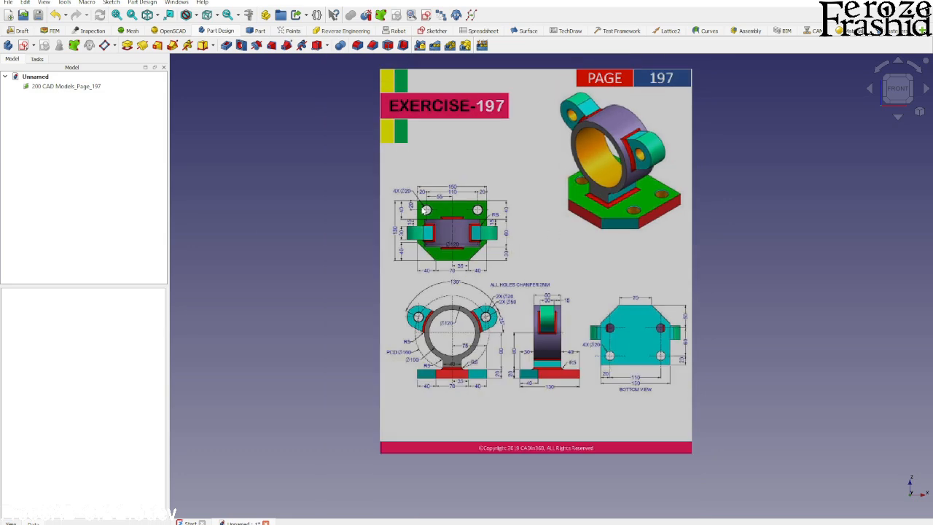
{"action": "scroll", "coordinate": [446, 316], "scroll_direction": "up", "scroll_amount": 4}
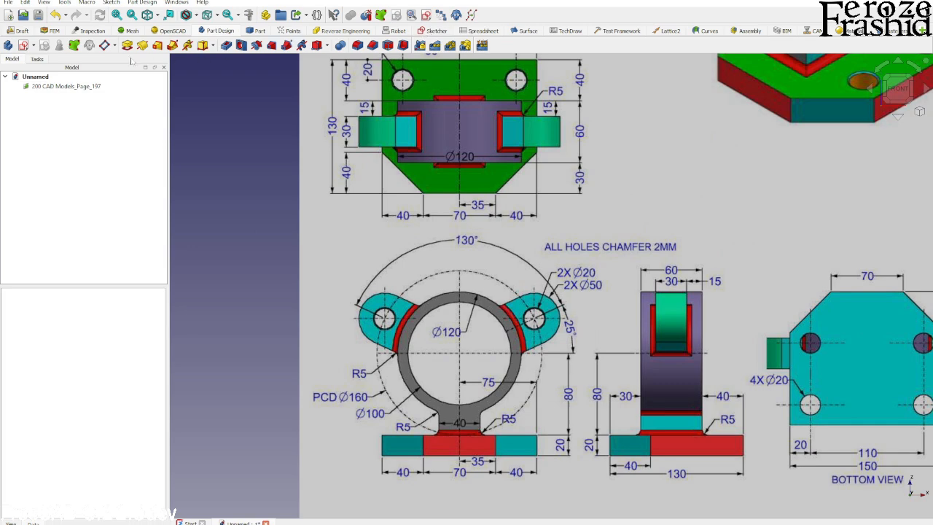
{"action": "left_click", "coordinate": [23, 45]}
{"action": "left_click", "coordinate": [44, 133]}
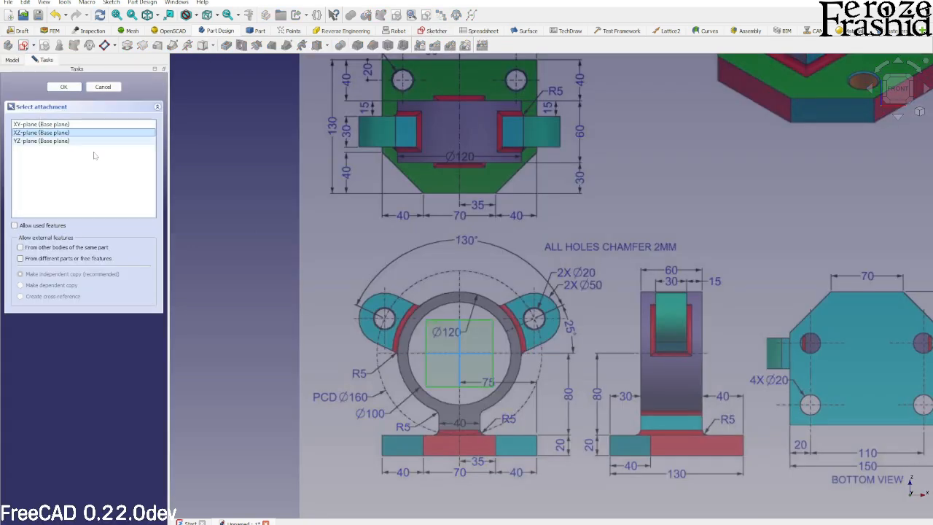
{"action": "left_click", "coordinate": [63, 87]}
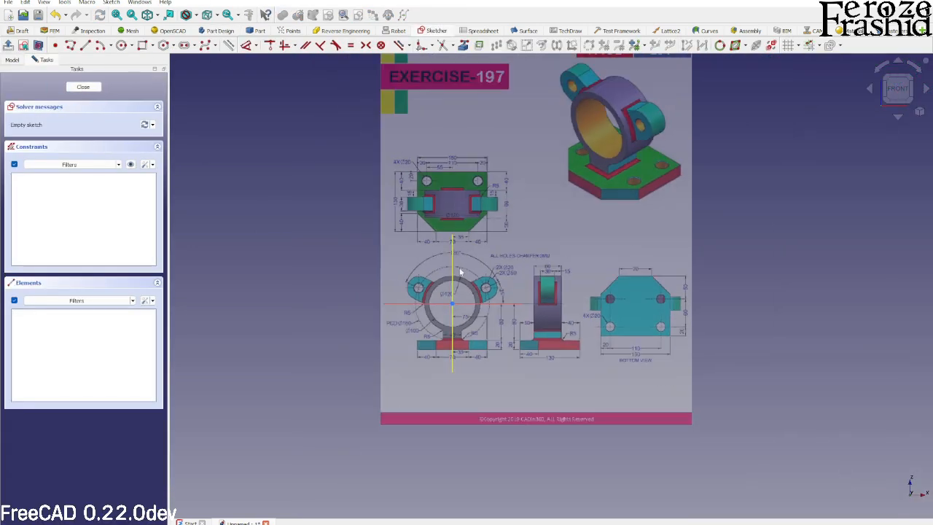
Step: Sketch two concentric circles centred on the origin, the inner one freehand near the ring's bore and the outer one 120 mm in diameter
{"action": "scroll", "coordinate": [622, 156], "scroll_direction": "up", "scroll_amount": 3}
{"action": "scroll", "coordinate": [623, 165], "scroll_direction": "down", "scroll_amount": 2}
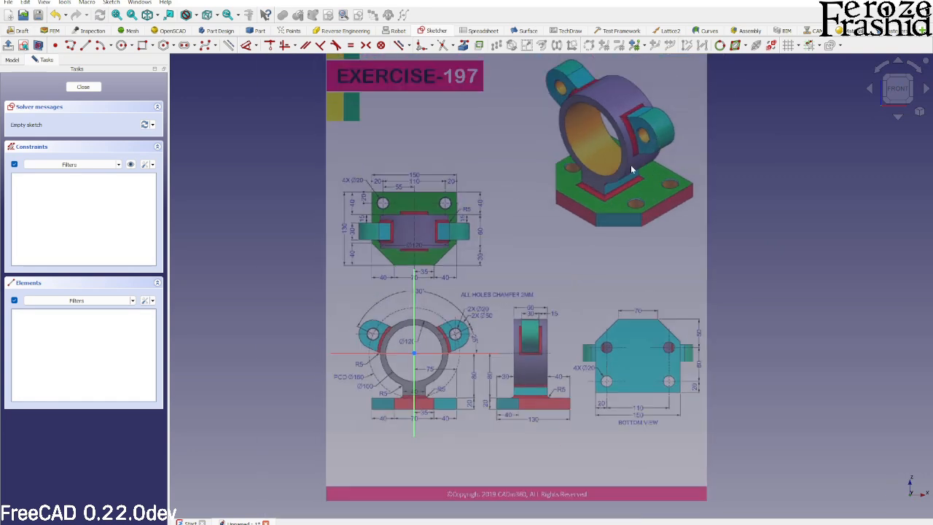
{"action": "scroll", "coordinate": [528, 345], "scroll_direction": "up", "scroll_amount": 3}
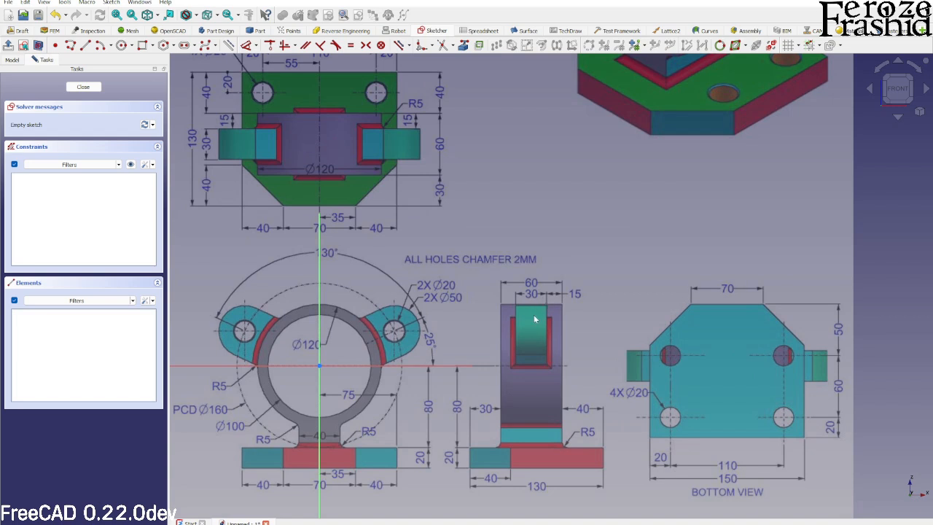
{"action": "scroll", "coordinate": [528, 318], "scroll_direction": "down", "scroll_amount": 2}
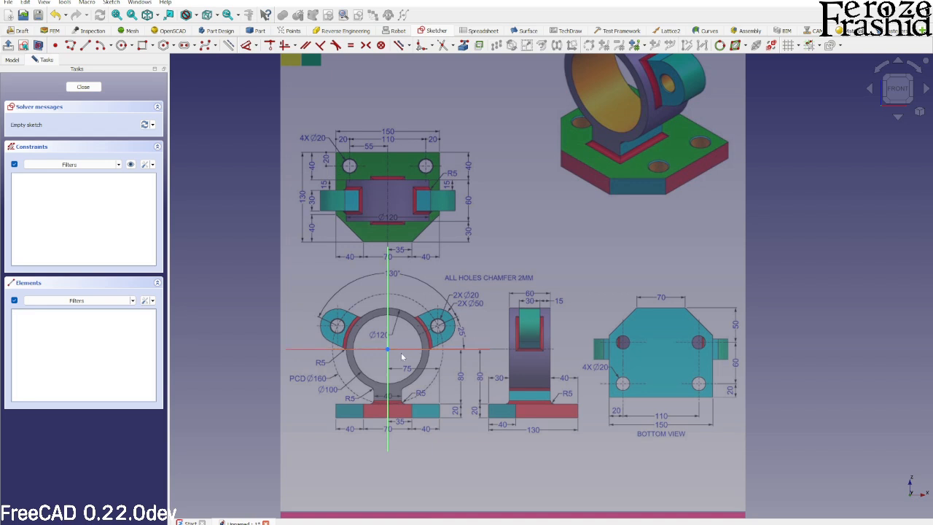
{"action": "scroll", "coordinate": [401, 357], "scroll_direction": "up", "scroll_amount": 1}
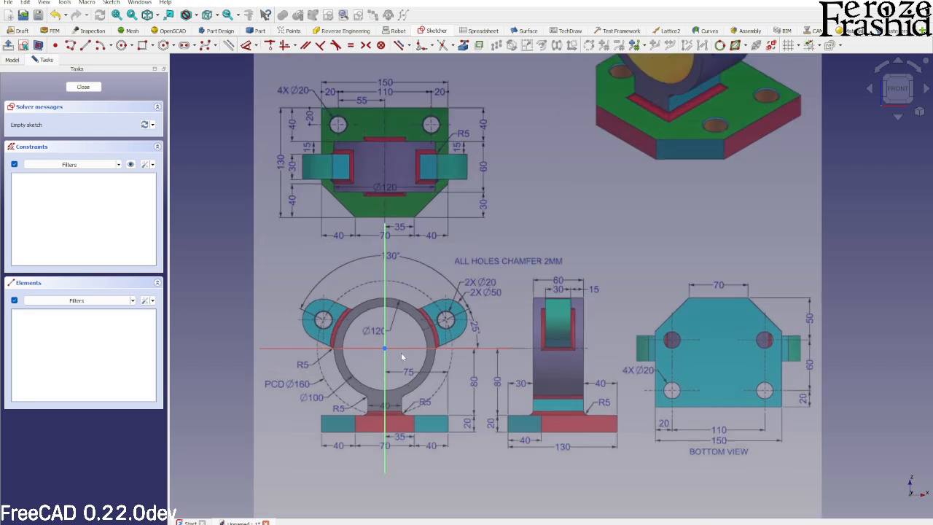
{"action": "left_click", "coordinate": [122, 46]}
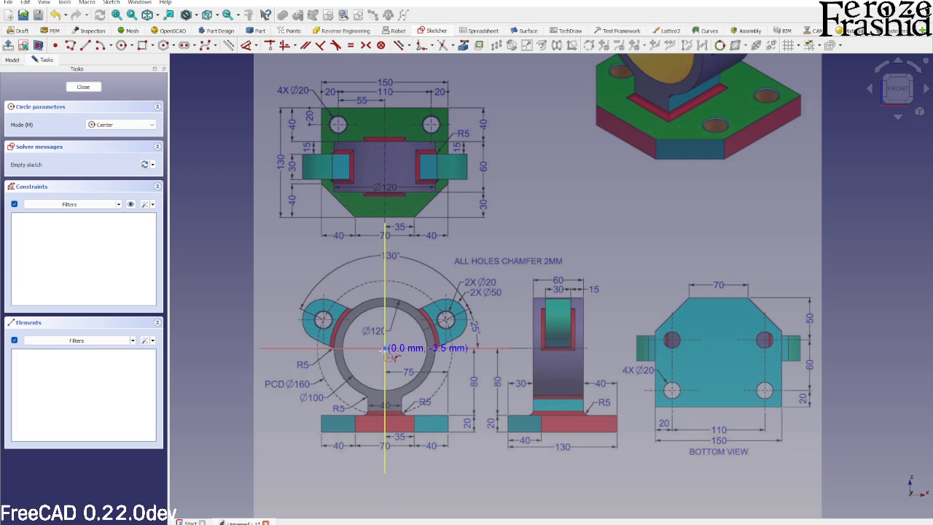
{"action": "left_click", "coordinate": [385, 348]}
{"action": "left_click", "coordinate": [403, 315]}
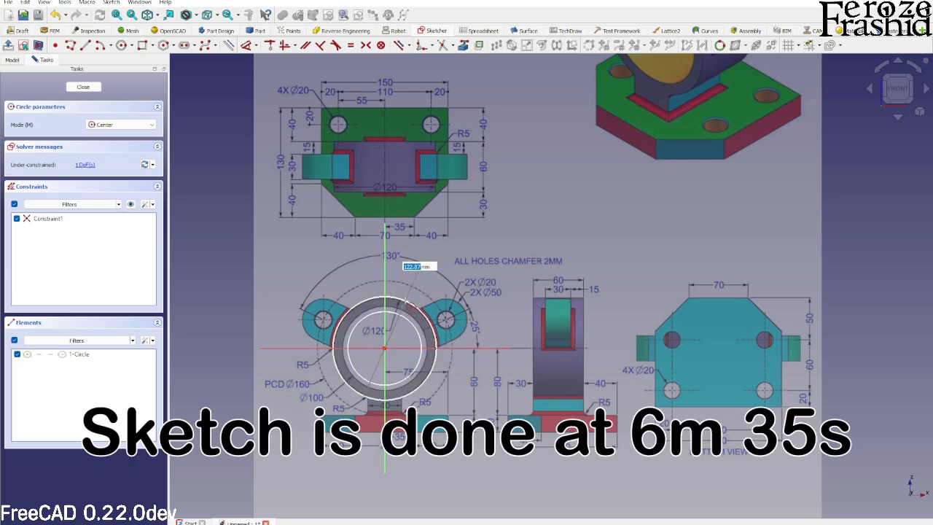
{"action": "type", "text": "120"}
{"action": "key", "text": "Return"}
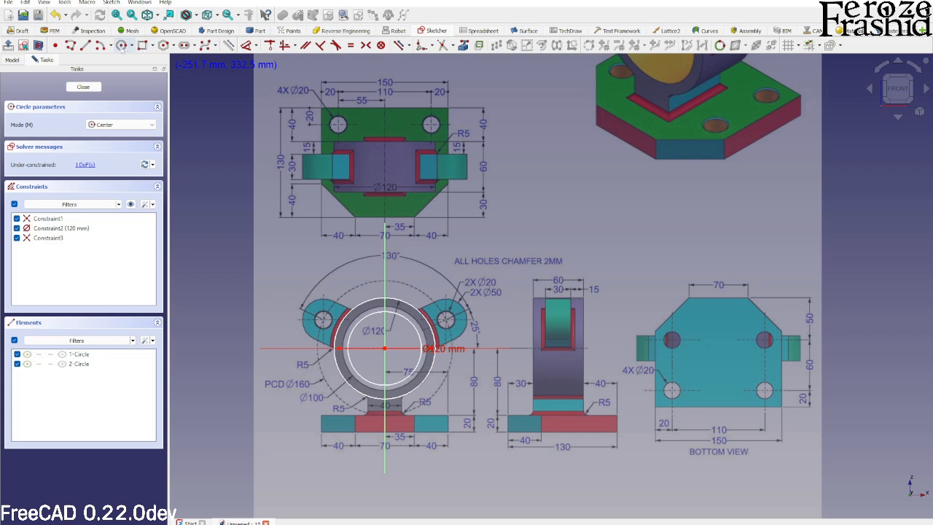
Step: Sketch a slot with a 25 mm end radius from the left lug's hole centre toward the inside of the ring
{"action": "left_click", "coordinate": [184, 46]}
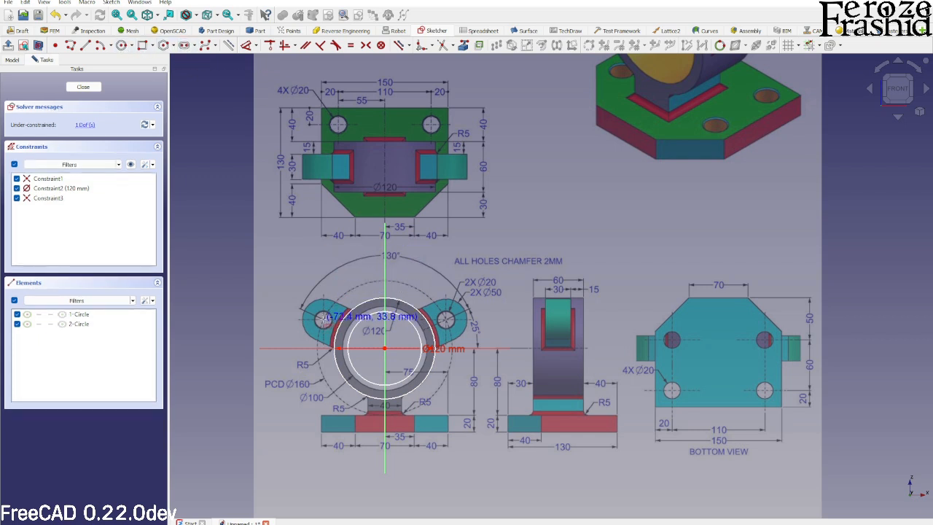
{"action": "left_click", "coordinate": [323, 319]}
{"action": "left_click", "coordinate": [364, 339]}
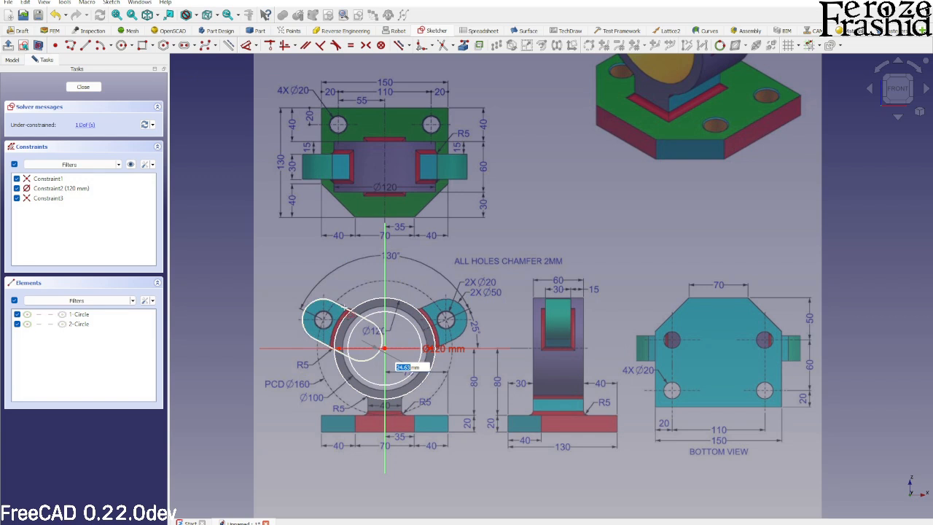
{"action": "type", "text": "25"}
{"action": "key", "text": "Return"}
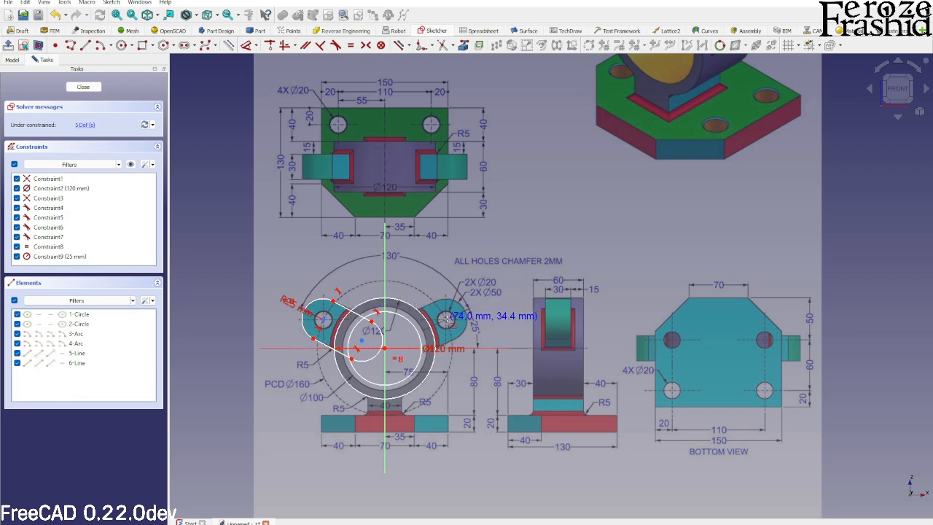
Step: Sketch a second slot from the right lug's hole centre into the ring and constrain its outer arc equal to the left slot's
{"action": "left_click", "coordinate": [446, 318]}
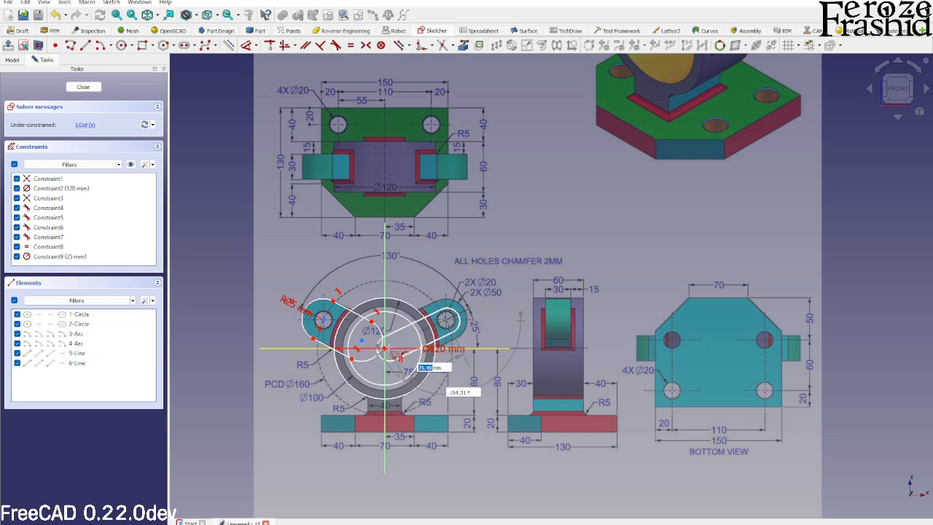
{"action": "left_click", "coordinate": [385, 349]}
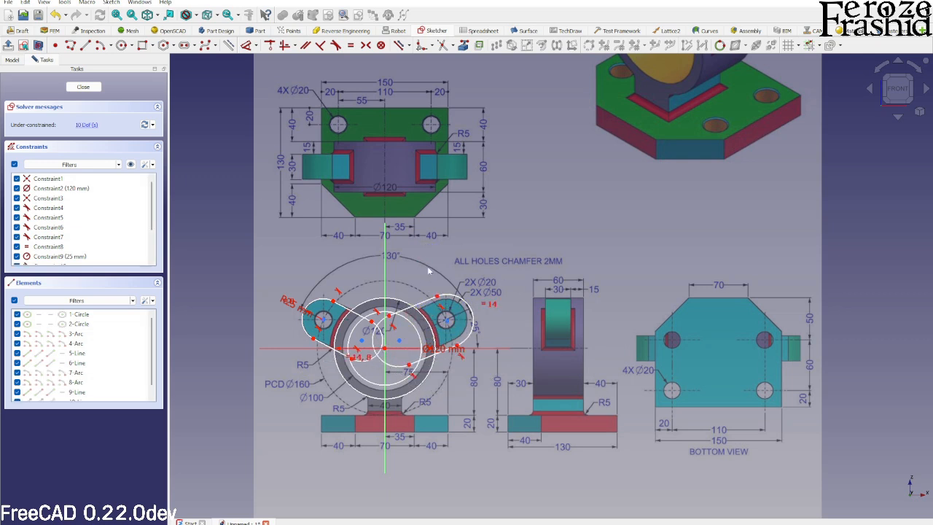
{"action": "left_click", "coordinate": [469, 315]}
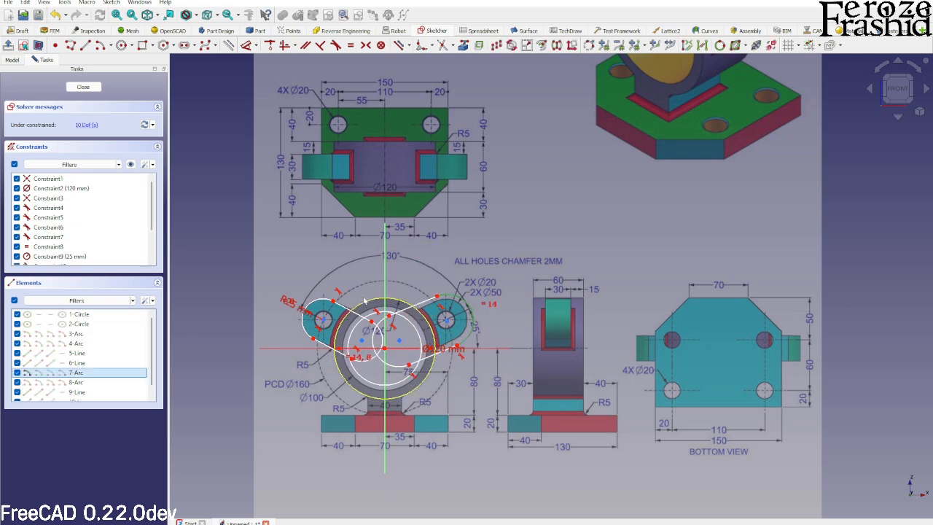
{"action": "left_click", "coordinate": [320, 302]}
{"action": "key", "text": "e"}
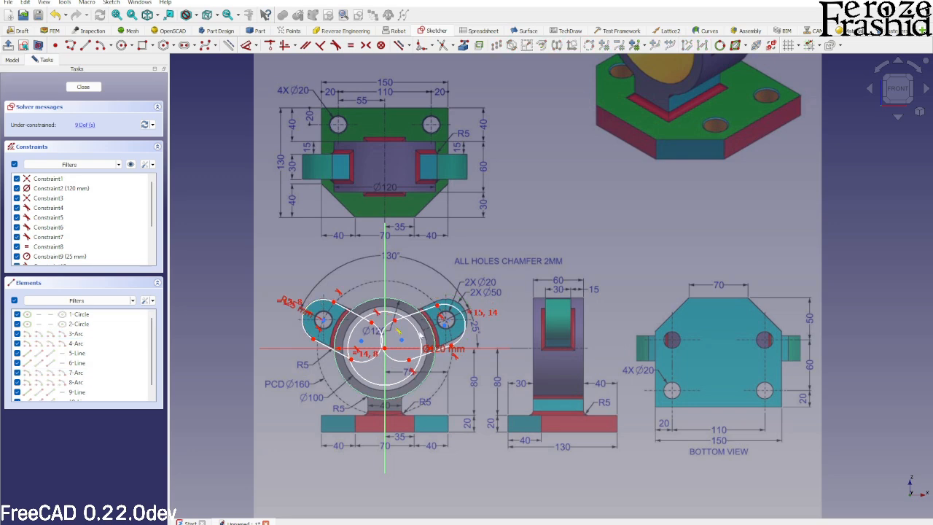
Step: Sketch a construction arc centred on the origin, running from the left lug's hole centre over the ring to the right lug's hole centre
{"action": "scroll", "coordinate": [467, 336], "scroll_direction": "up", "scroll_amount": 3}
{"action": "left_click_drag", "start_coordinate": [425, 316], "coordinate": [428, 305]}
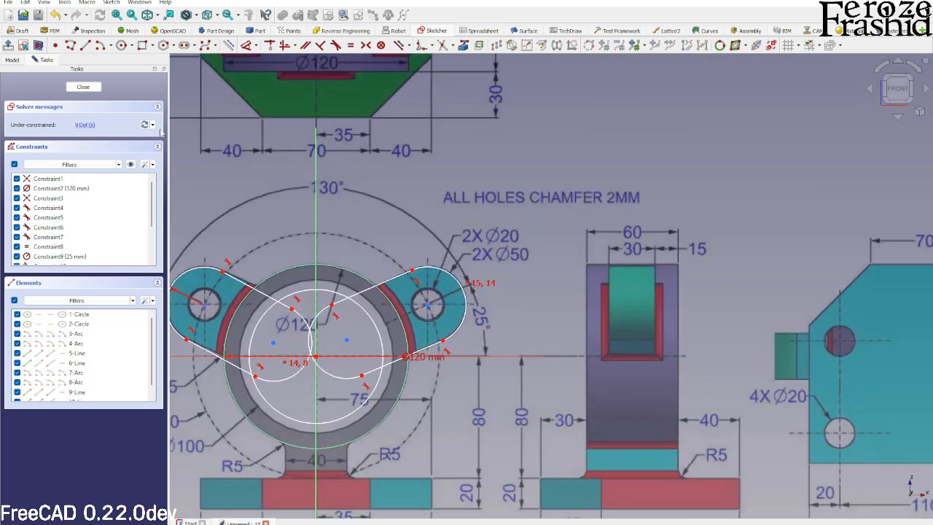
{"action": "left_click", "coordinate": [101, 45]}
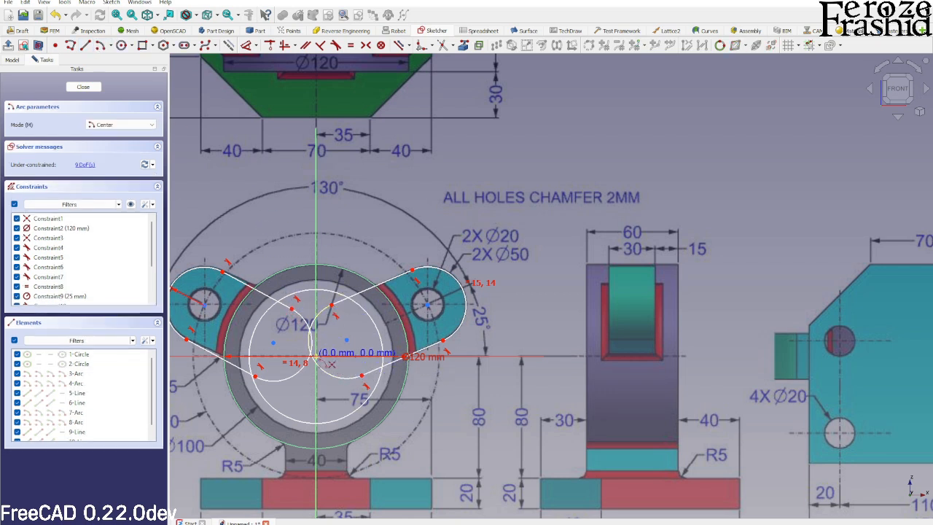
{"action": "left_click", "coordinate": [316, 357]}
{"action": "left_click", "coordinate": [205, 303]}
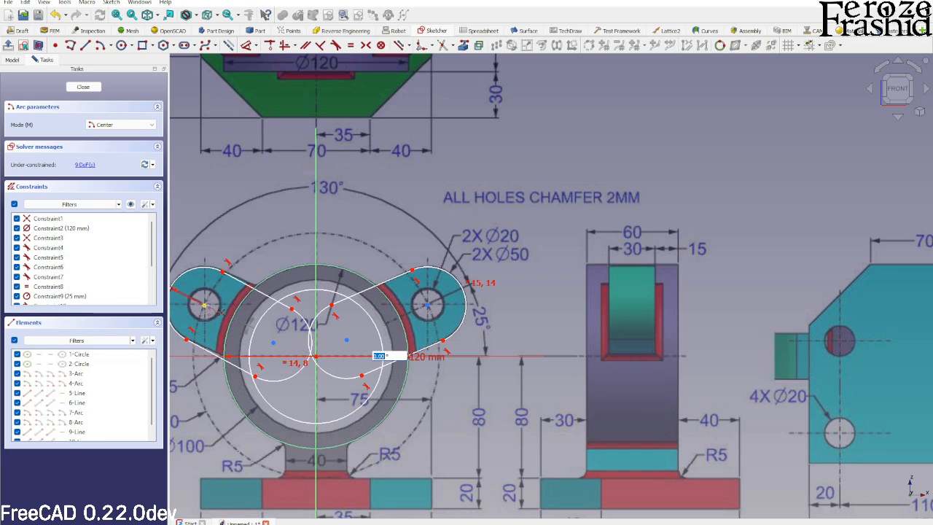
{"action": "left_click", "coordinate": [427, 303]}
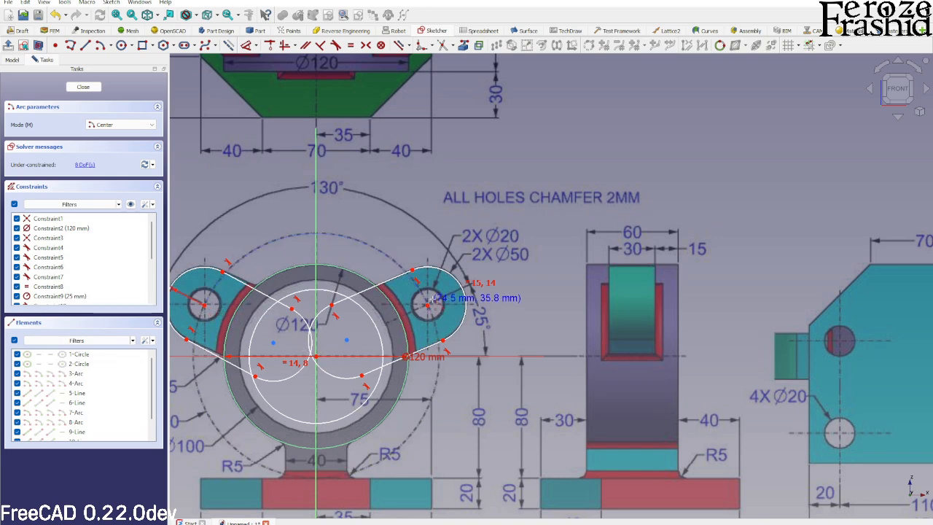
{"action": "right_click", "coordinate": [469, 310]}
{"action": "scroll", "coordinate": [502, 299], "scroll_direction": "down", "scroll_amount": 2}
{"action": "right_click", "coordinate": [382, 248]}
Step: Dimension the radius of the construction arc through the lug hole centres at 80 mm
{"action": "left_click", "coordinate": [360, 256]}
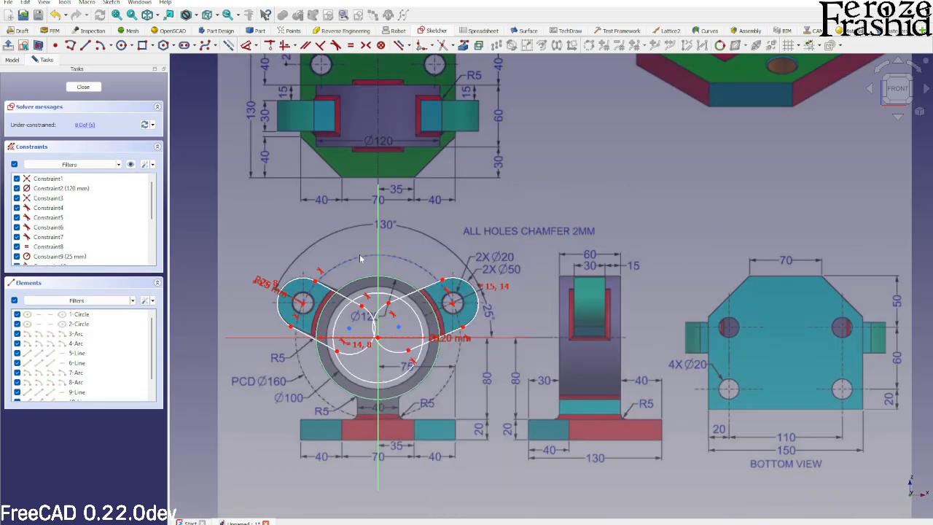
{"action": "left_click", "coordinate": [365, 261]}
{"action": "left_click", "coordinate": [303, 220]}
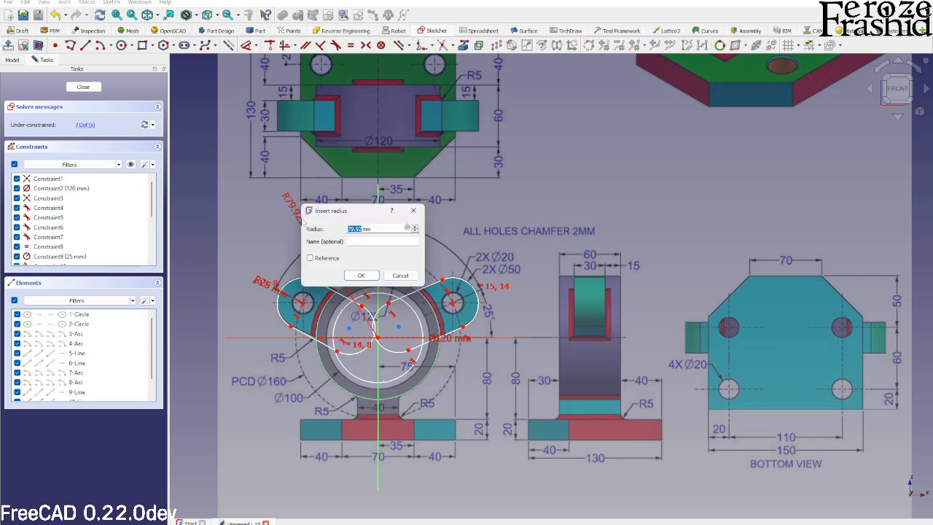
{"action": "type", "text": "80"}
{"action": "key", "text": "Return"}
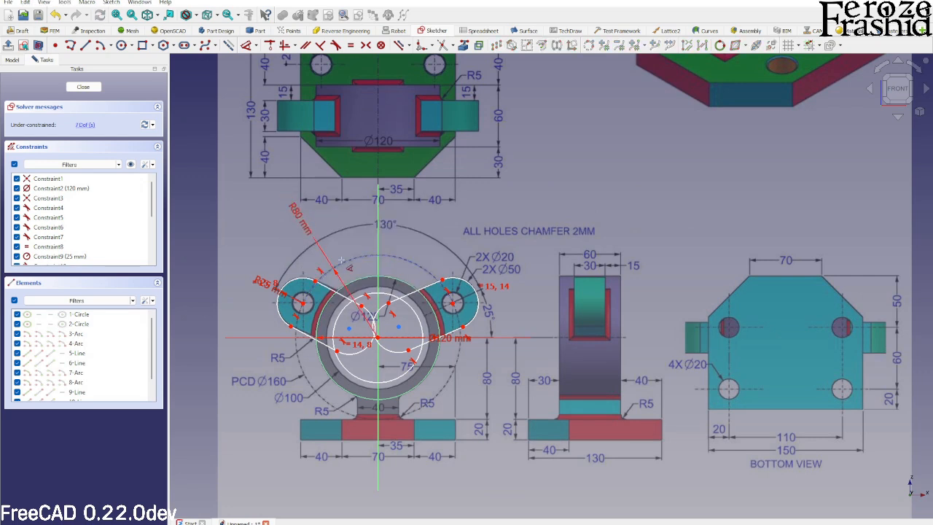
Step: Delete the inner end arcs of both lug slots inside the ring
{"action": "scroll", "coordinate": [400, 331], "scroll_direction": "up", "scroll_amount": 1}
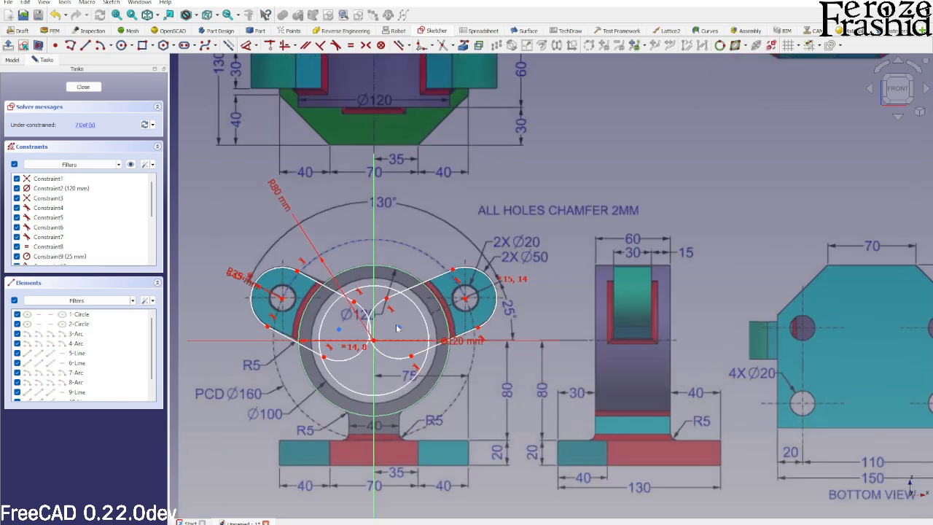
{"action": "mouse_move", "coordinate": [400, 331]}
{"action": "left_mouse_down"}
{"action": "mouse_move", "coordinate": [374, 345]}
{"action": "mouse_move", "coordinate": [397, 331]}
{"action": "left_mouse_up"}
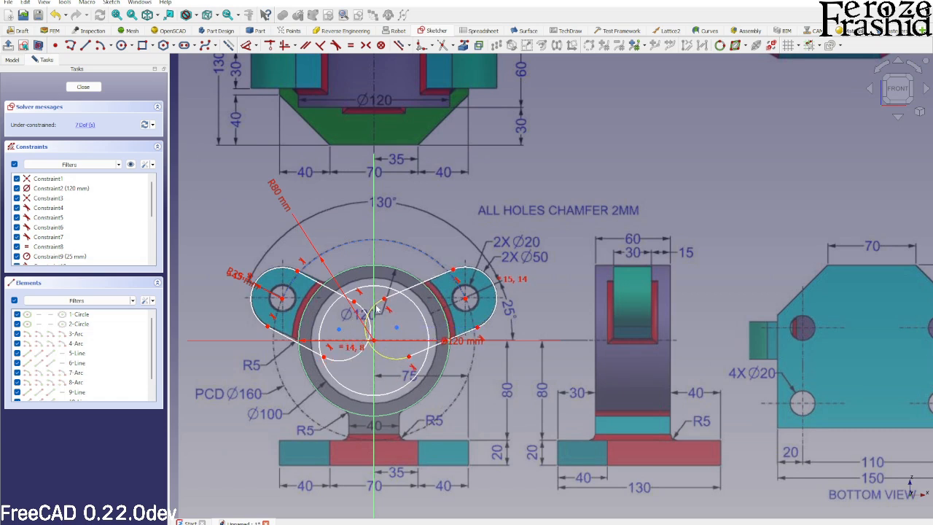
{"action": "left_click", "coordinate": [376, 307]}
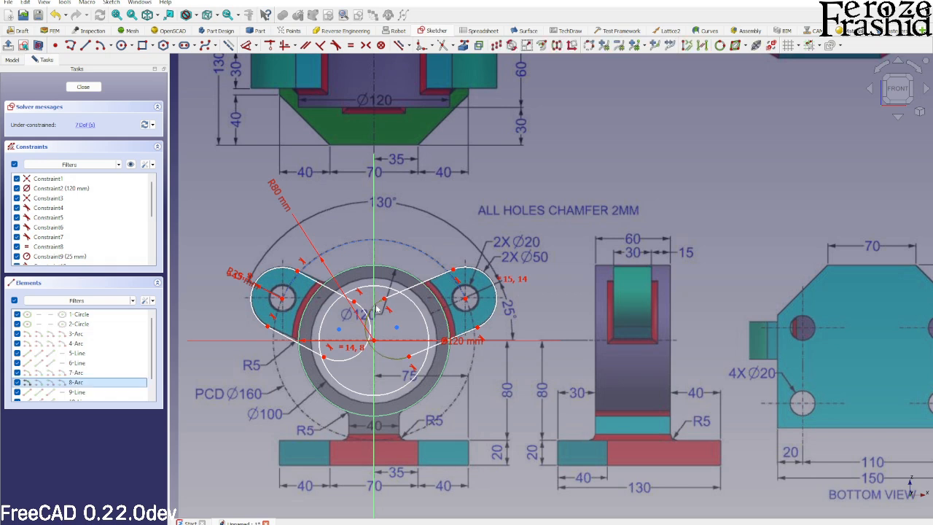
{"action": "key", "text": "Delete"}
{"action": "left_click", "coordinate": [367, 314]}
{"action": "key", "text": "Delete"}
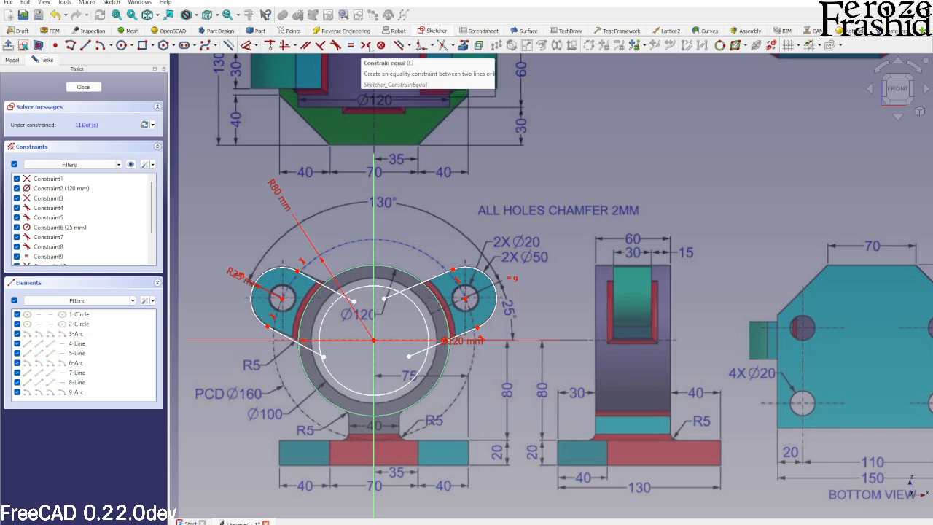
Step: Constrain the four free inner ends of the lug lines onto the 120 mm circle
{"action": "left_click", "coordinate": [330, 287]}
{"action": "left_click", "coordinate": [328, 287]}
{"action": "key", "text": "c"}
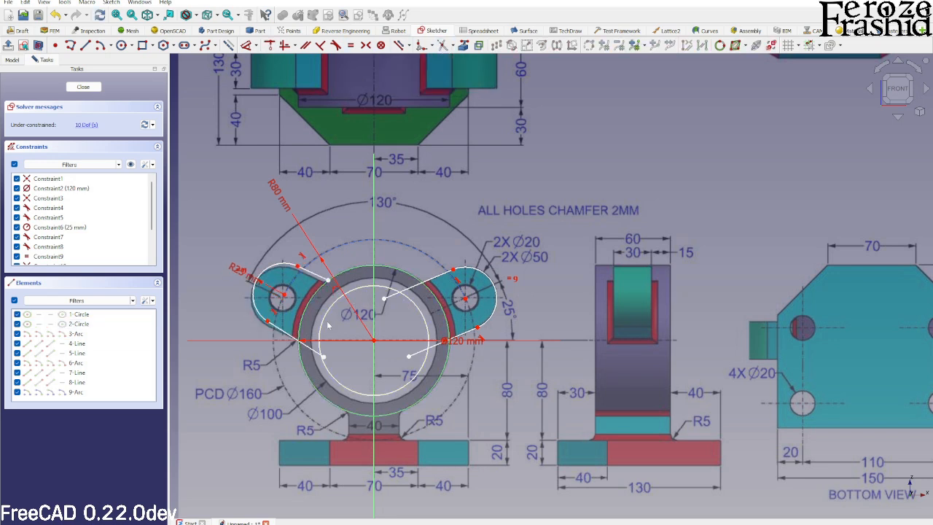
{"action": "left_click", "coordinate": [324, 357]}
{"action": "left_click", "coordinate": [304, 367]}
{"action": "key", "text": "c"}
{"action": "left_click", "coordinate": [384, 299]}
{"action": "left_click", "coordinate": [429, 289]}
{"action": "key", "text": "c"}
{"action": "left_click", "coordinate": [409, 356]}
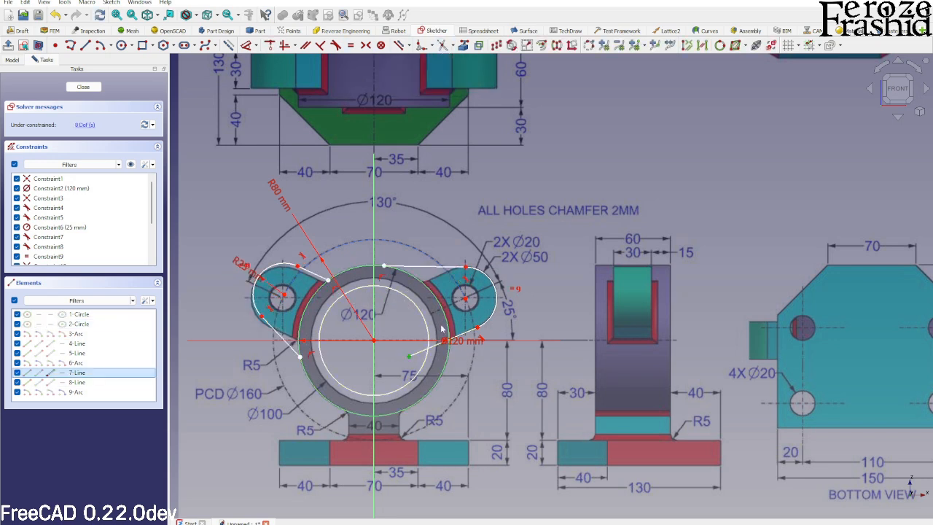
{"action": "left_click", "coordinate": [438, 380]}
{"action": "key", "text": "c"}
Step: Reposition the lug line ends along the 120 mm circle to match the lug edges in the reference drawing
{"action": "left_click_drag", "start_coordinate": [442, 371], "coordinate": [450, 341]}
{"action": "left_click_drag", "start_coordinate": [395, 269], "coordinate": [424, 285]}
{"action": "left_click_drag", "start_coordinate": [328, 280], "coordinate": [325, 283]}
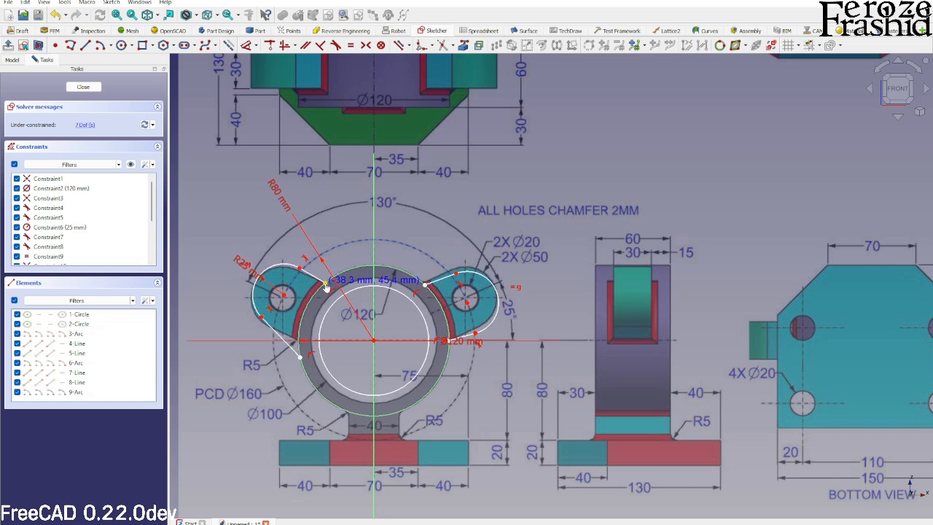
{"action": "left_click_drag", "start_coordinate": [300, 357], "coordinate": [299, 337]}
Step: Sketch construction centrelines between the origin and the left and right lug hole centres
{"action": "left_click", "coordinate": [85, 45]}
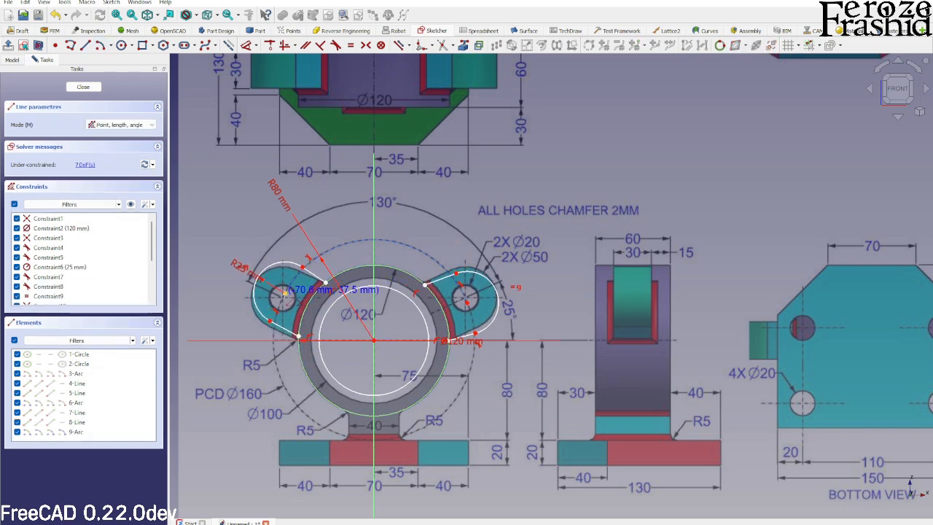
{"action": "left_click", "coordinate": [388, 348]}
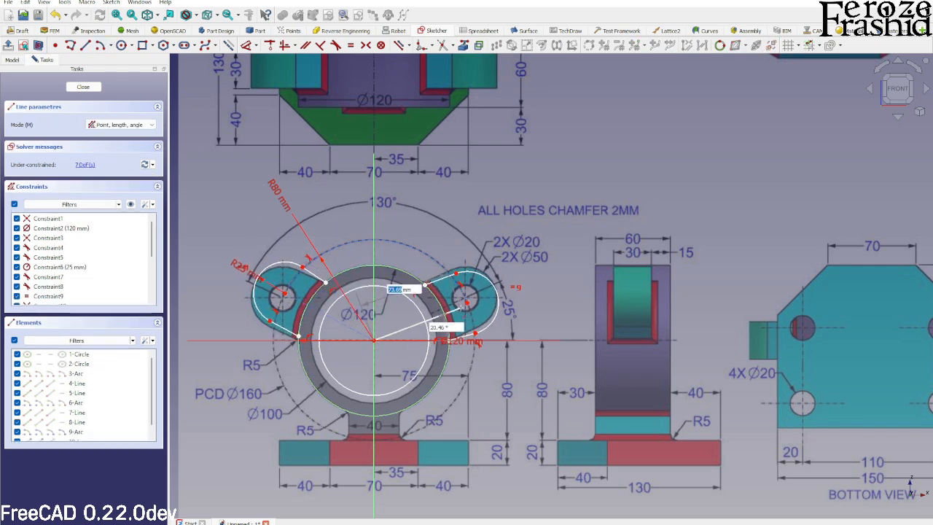
{"action": "left_click", "coordinate": [413, 328]}
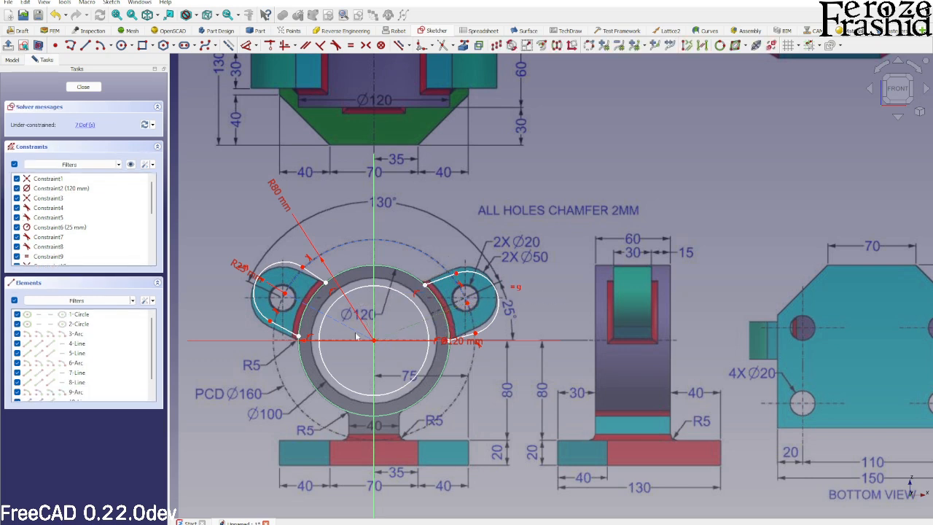
Step: Dimension the angle between the vertical axis and the right lug's centreline at 60°
{"action": "left_click", "coordinate": [374, 316]}
{"action": "key", "text": "d"}
{"action": "left_click", "coordinate": [396, 311]}
{"action": "type", "text": "60"}
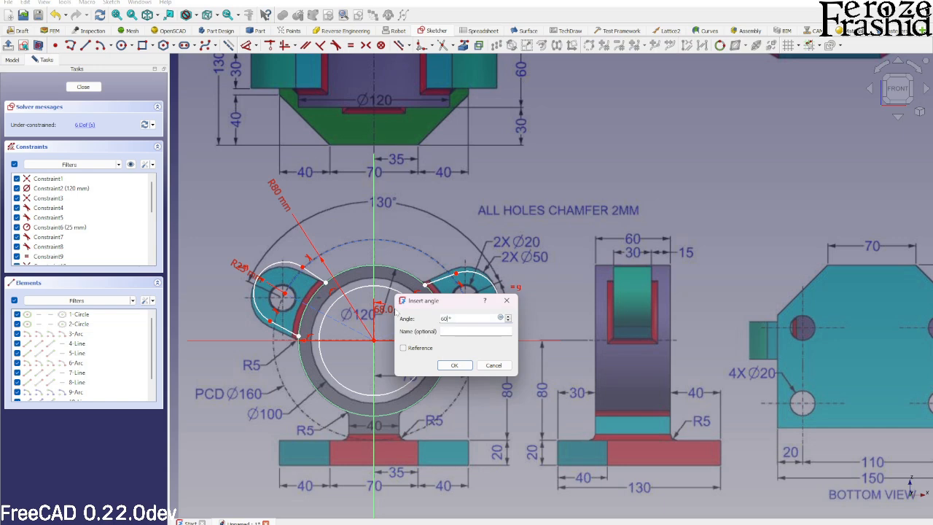
{"action": "key", "text": "Return"}
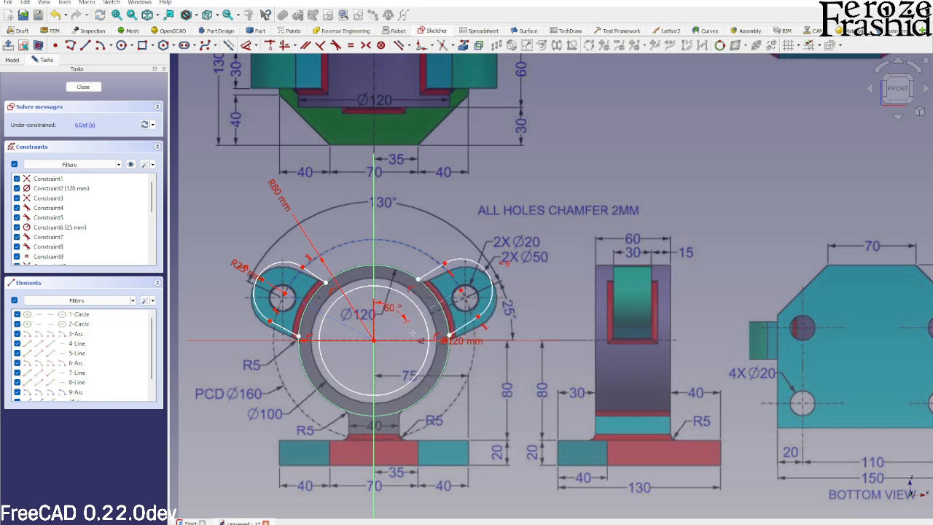
Step: Set the angle between the vertical axis and the right lug's centreline to 65°
{"action": "scroll", "coordinate": [435, 356], "scroll_direction": "down", "scroll_amount": 1}
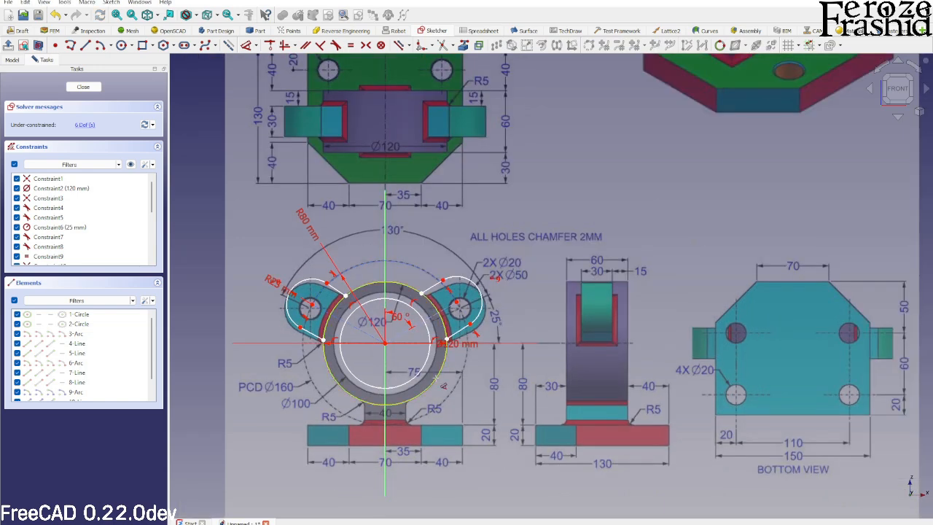
{"action": "scroll", "coordinate": [447, 391], "scroll_direction": "down", "scroll_amount": 1}
{"action": "scroll", "coordinate": [406, 367], "scroll_direction": "up", "scroll_amount": 2}
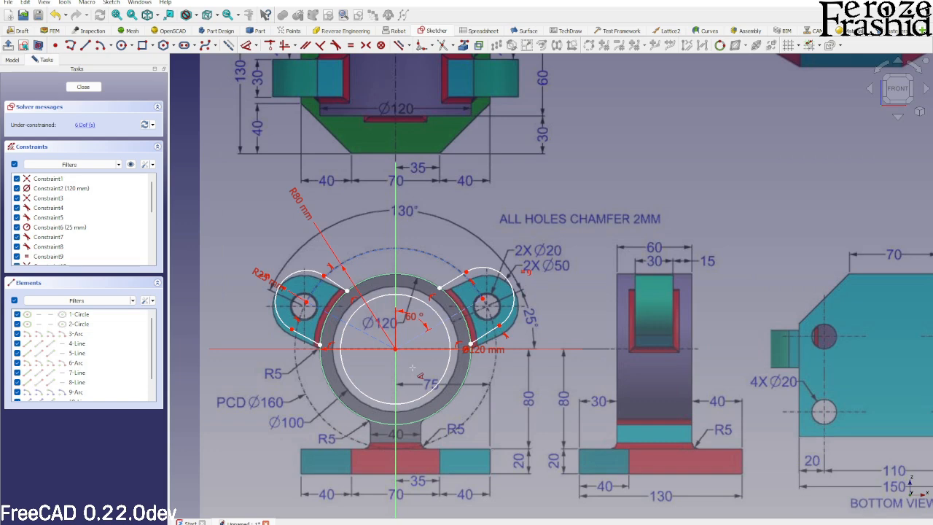
{"action": "scroll", "coordinate": [412, 368], "scroll_direction": "down", "scroll_amount": 2}
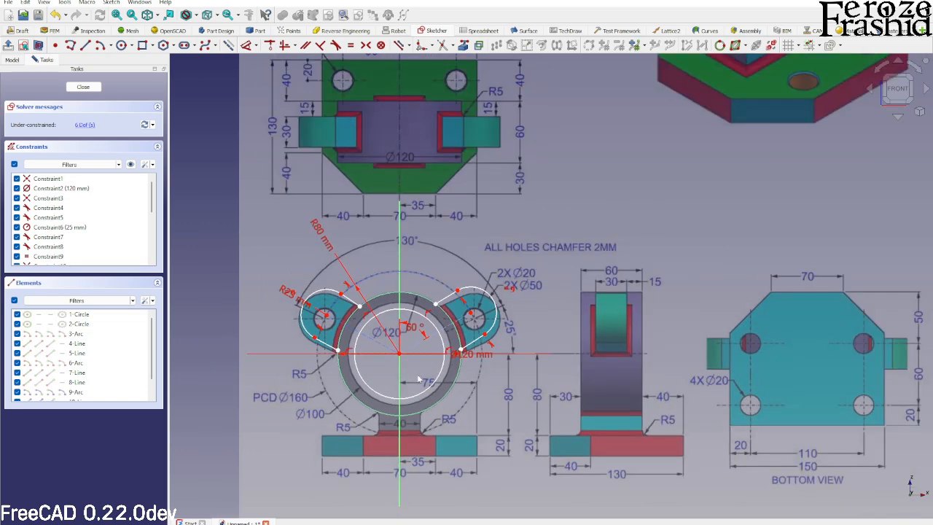
{"action": "scroll", "coordinate": [469, 319], "scroll_direction": "up", "scroll_amount": 3}
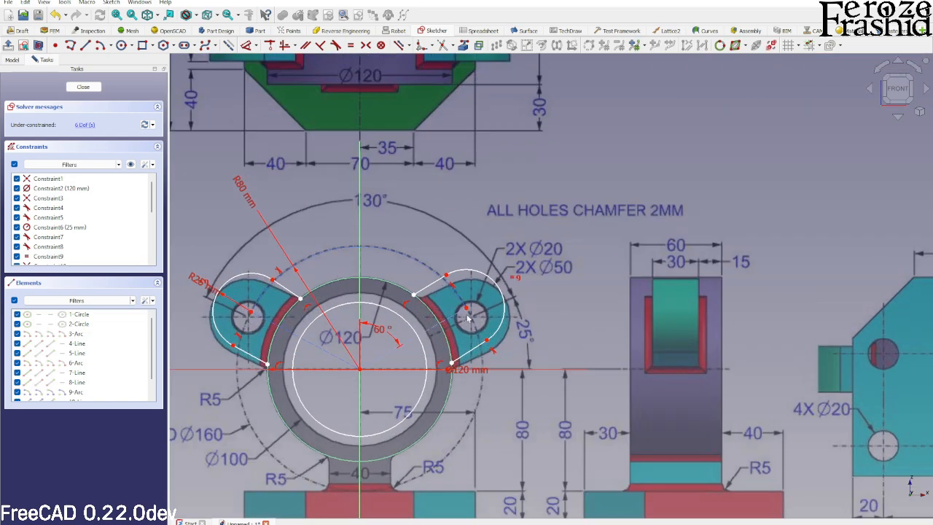
{"action": "left_click", "coordinate": [379, 332]}
{"action": "type", "text": "65"}
{"action": "key", "text": "Return"}
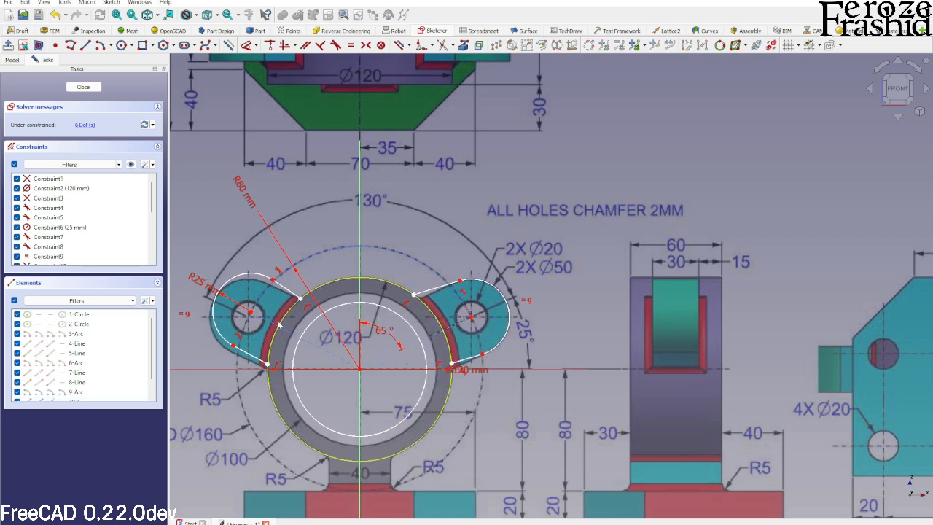
Step: Align the left and right lug hole centres horizontally
{"action": "left_click", "coordinate": [251, 312]}
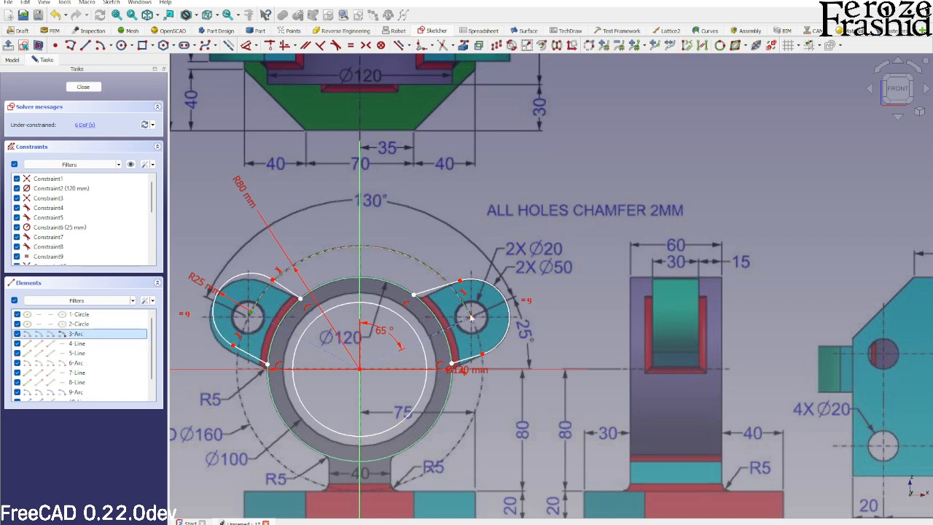
{"action": "left_click", "coordinate": [472, 318]}
{"action": "key", "text": "h"}
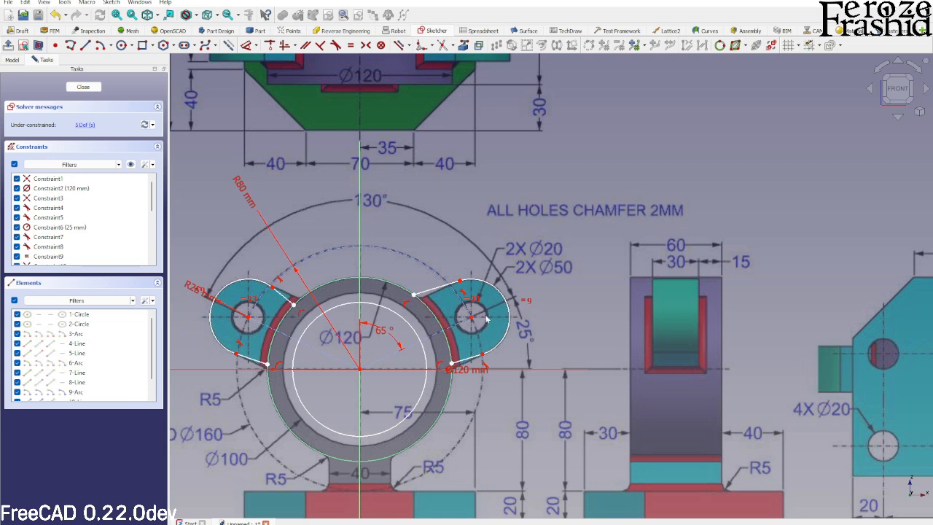
Step: Constrain both side lines of each lug parallel to that lug's construction centreline
{"action": "left_click", "coordinate": [430, 291]}
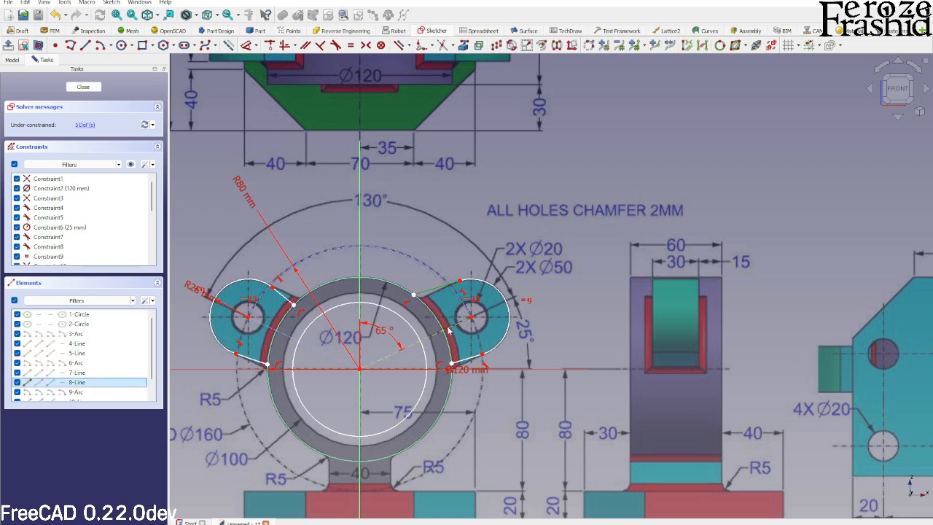
{"action": "left_click", "coordinate": [465, 360]}
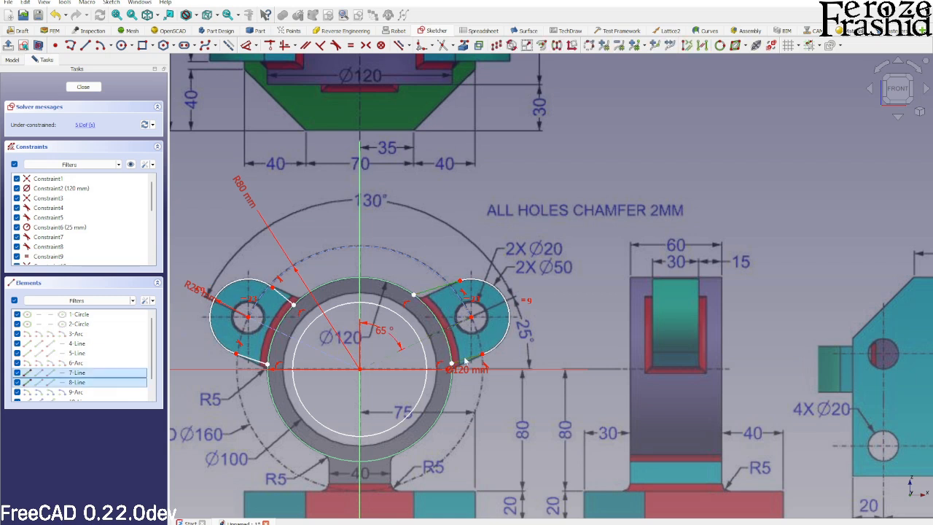
{"action": "key", "text": "p"}
{"action": "left_click", "coordinate": [280, 294]}
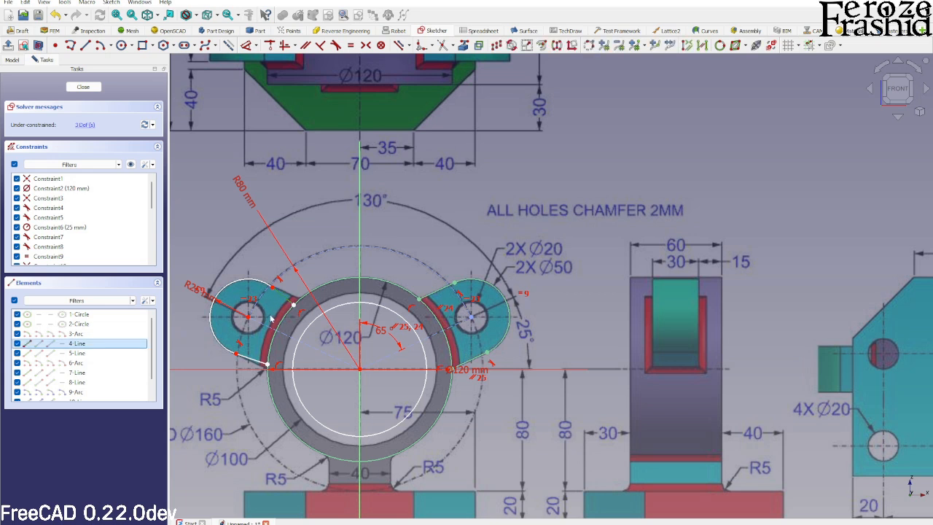
{"action": "left_click", "coordinate": [254, 357]}
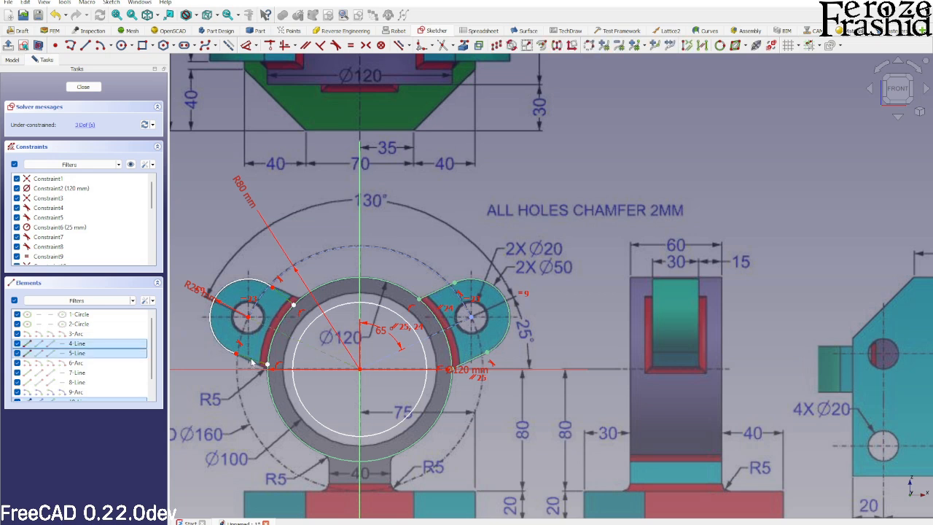
{"action": "key", "text": "p"}
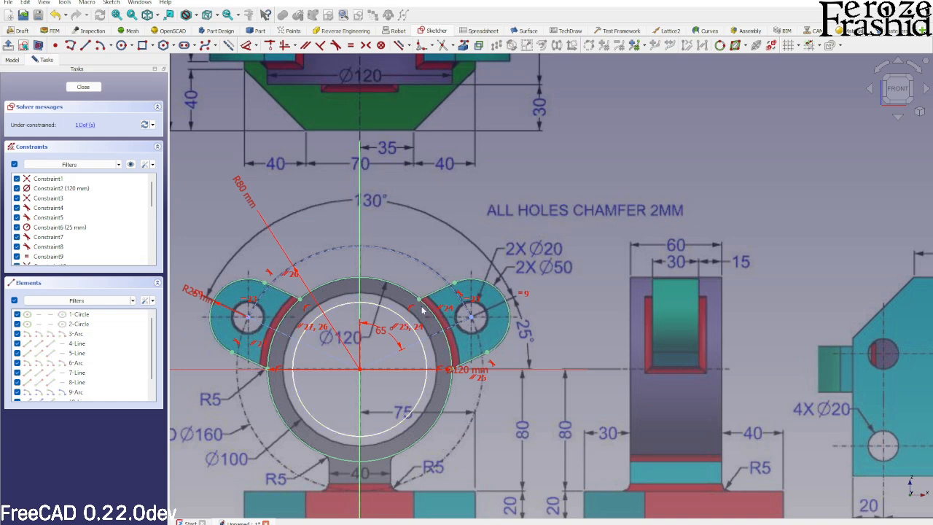
Step: Draw a 20 mm diameter circle for the right lug's hole, centred on the lug's centre point
{"action": "scroll", "coordinate": [457, 321], "scroll_direction": "down", "scroll_amount": 1}
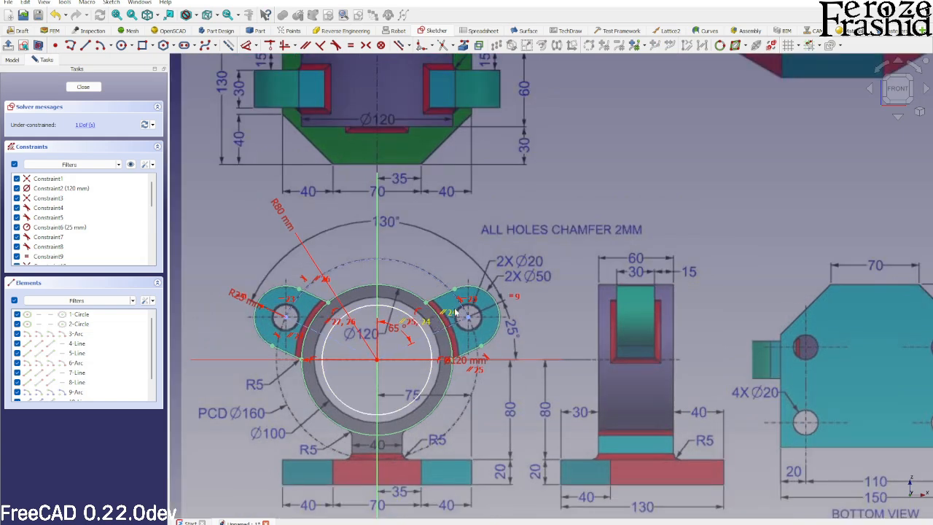
{"action": "scroll", "coordinate": [436, 321], "scroll_direction": "up", "scroll_amount": 2}
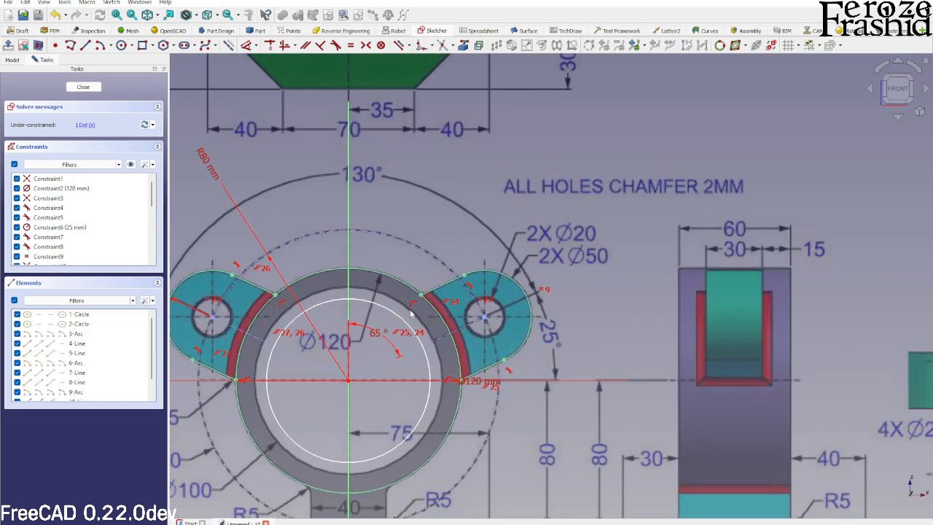
{"action": "left_click", "coordinate": [123, 46]}
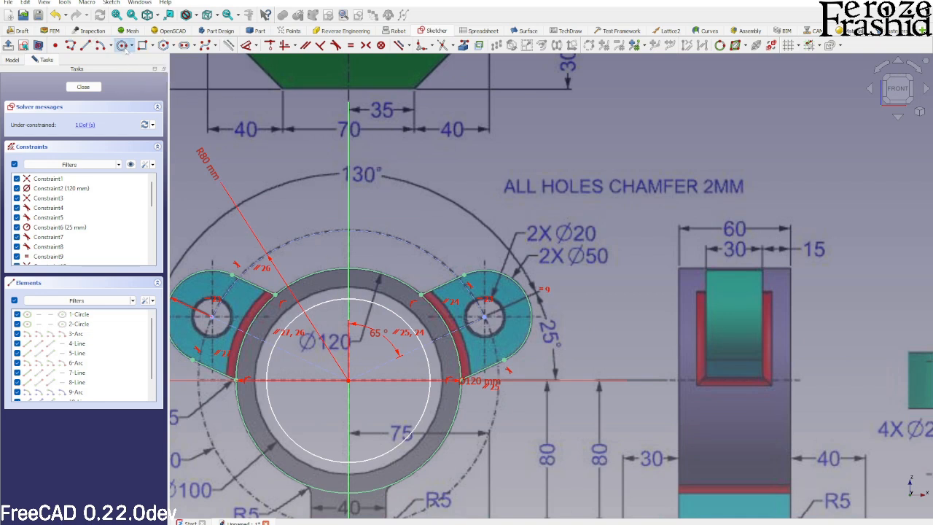
{"action": "left_click", "coordinate": [485, 315]}
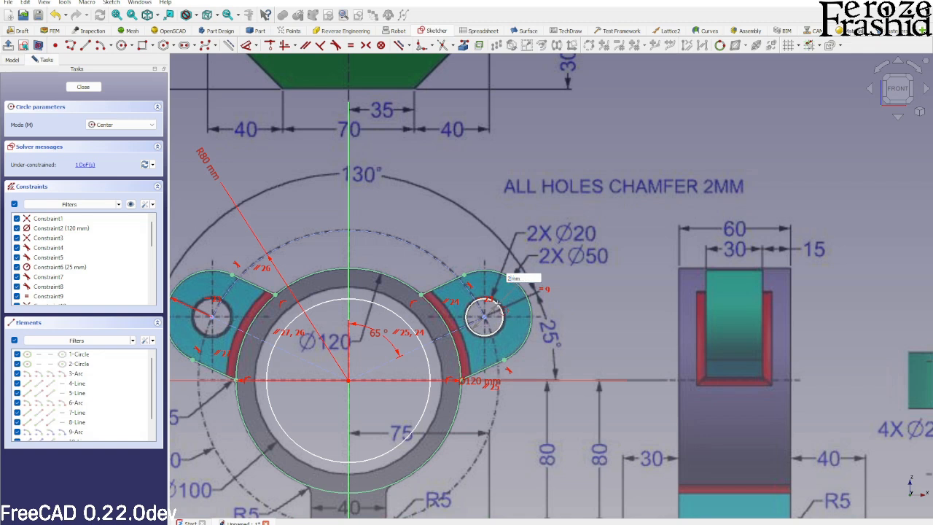
{"action": "left_click", "coordinate": [495, 301]}
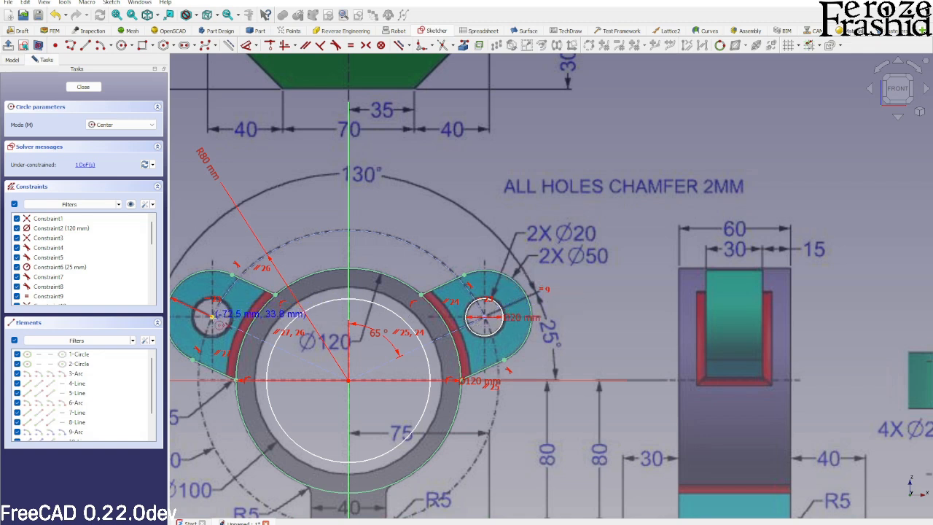
Step: Draw a circle for the left lug's hole at the lug's centre point and make it equal to the right hole circle
{"action": "left_click", "coordinate": [213, 315]}
{"action": "left_click", "coordinate": [230, 308]}
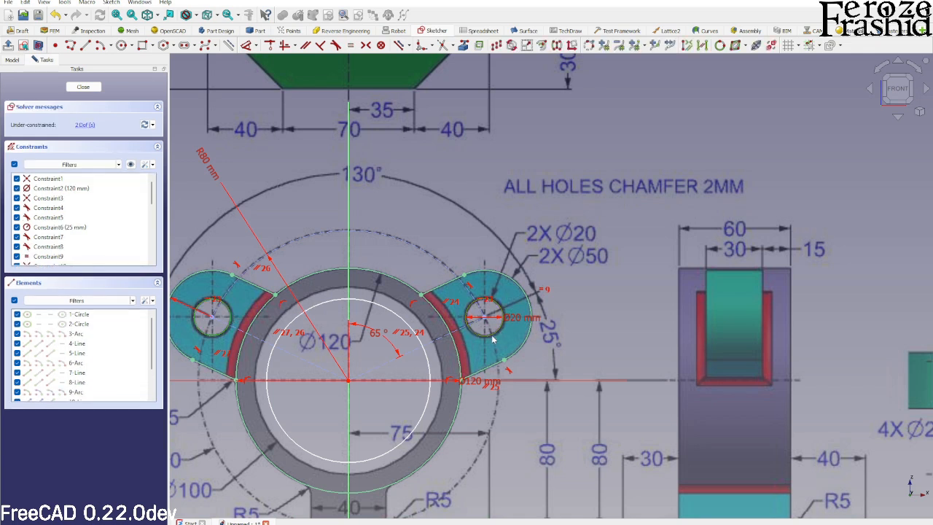
{"action": "key", "text": "e"}
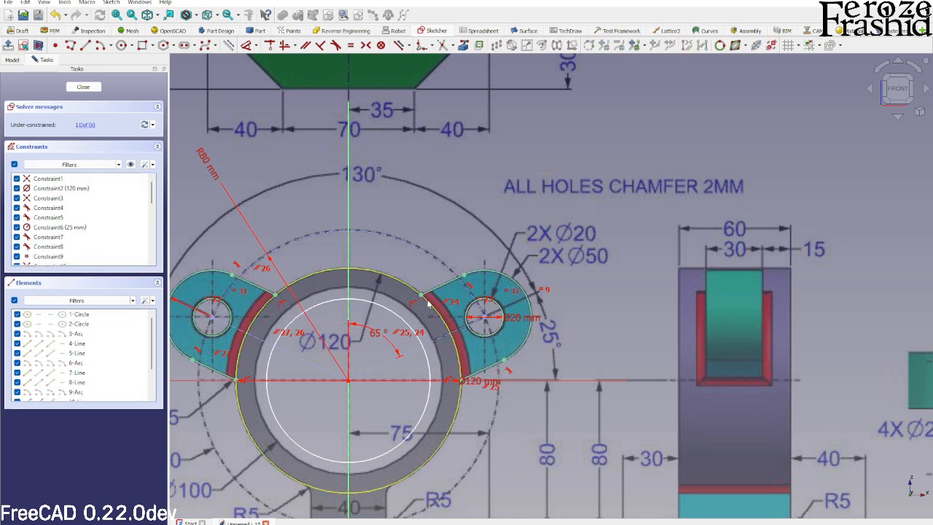
Step: Convert the ring's 120 mm outer circle to construction geometry
{"action": "left_click", "coordinate": [424, 300]}
{"action": "left_click", "coordinate": [404, 284]}
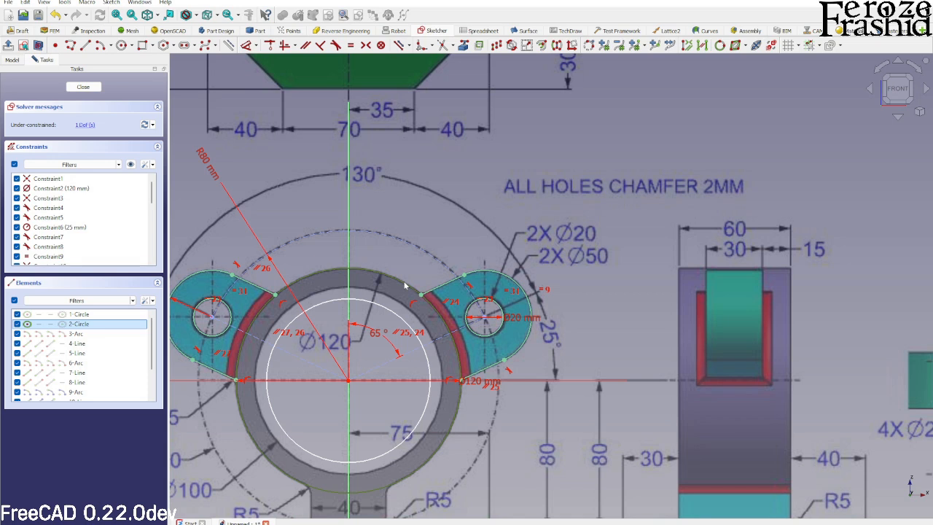
{"action": "key", "text": "g"}
{"action": "key", "text": "n"}
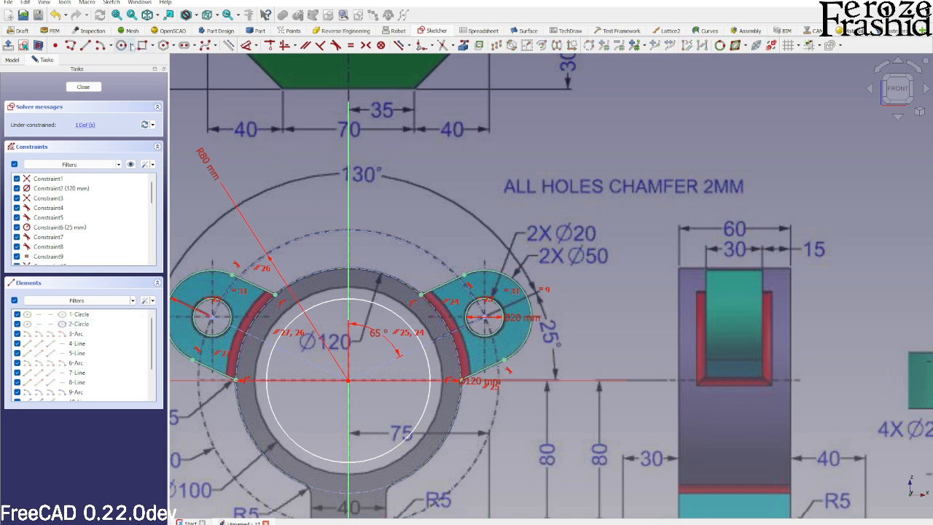
Step: Draw two arcs centred on the origin: one over the ring's top between the lugs, one along the right lug's base
{"action": "left_click", "coordinate": [100, 45]}
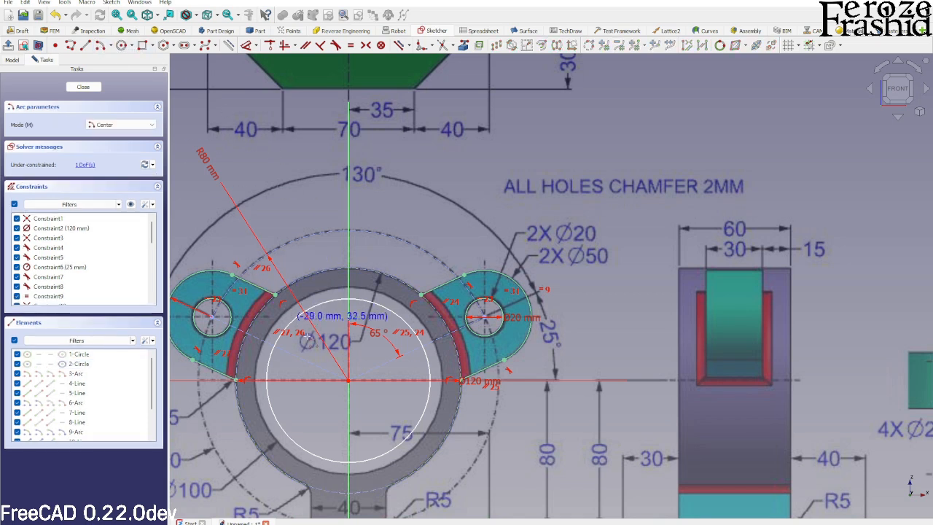
{"action": "left_click", "coordinate": [348, 379]}
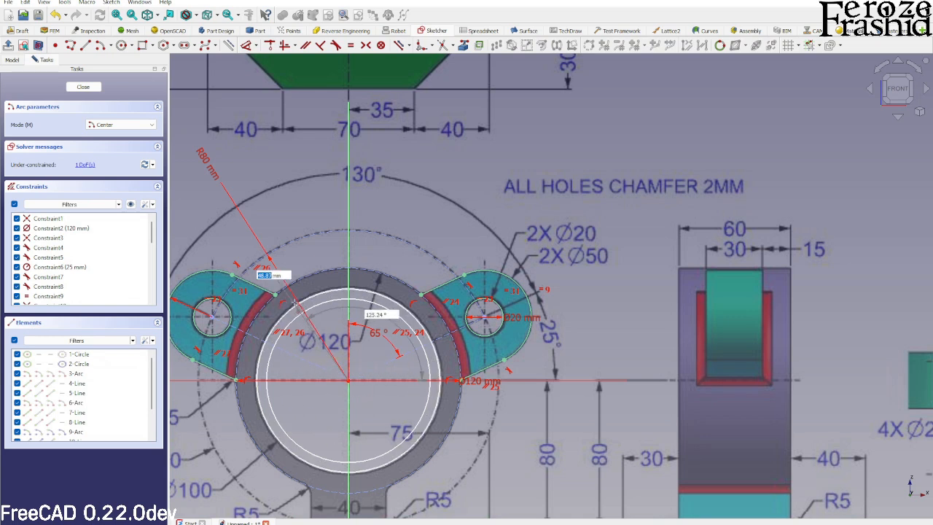
{"action": "left_click", "coordinate": [290, 294]}
{"action": "left_click", "coordinate": [403, 296]}
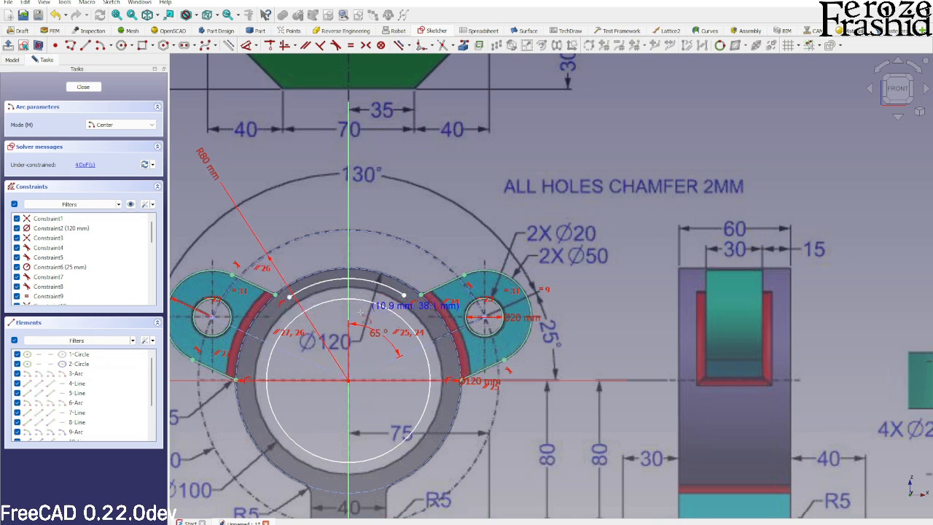
{"action": "left_click", "coordinate": [349, 380]}
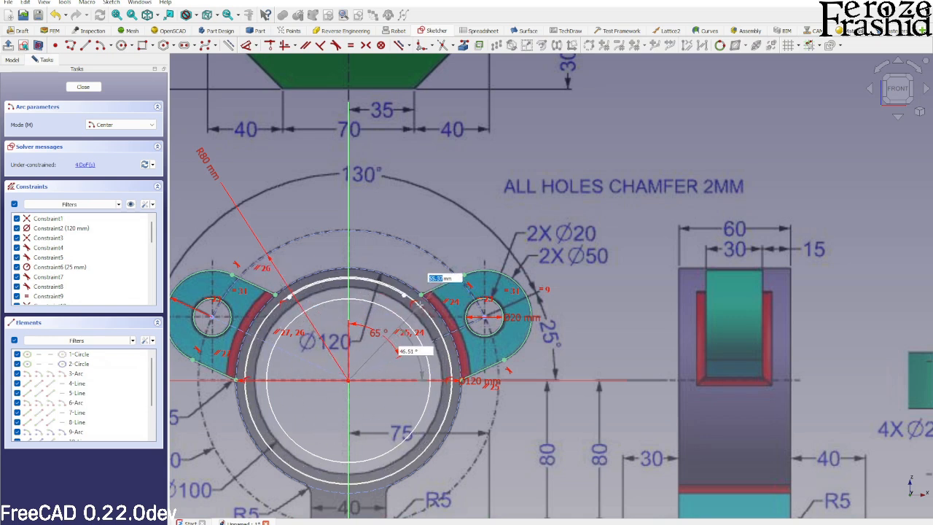
{"action": "left_click", "coordinate": [420, 305]}
{"action": "left_click", "coordinate": [451, 370]}
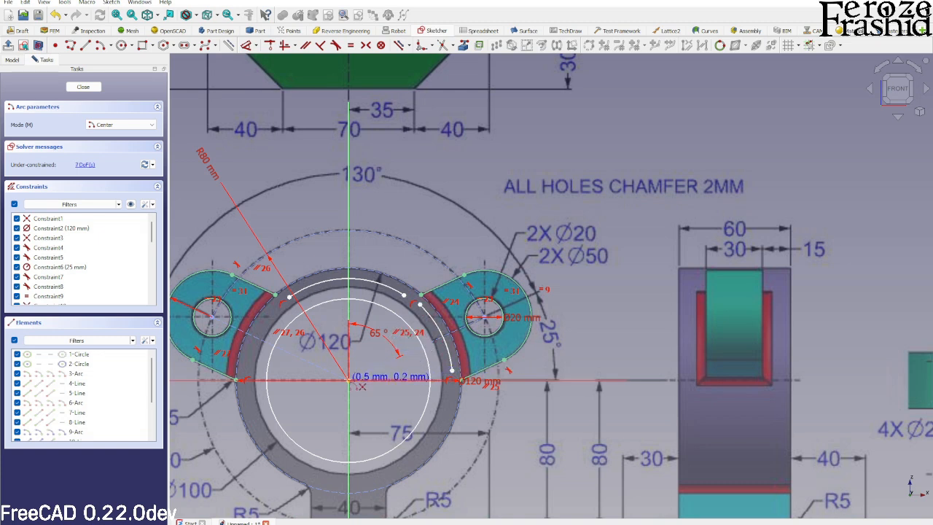
Step: Draw two more arcs centred on the origin: one around the ring's lower half, one along the left lug's base
{"action": "left_click", "coordinate": [349, 380]}
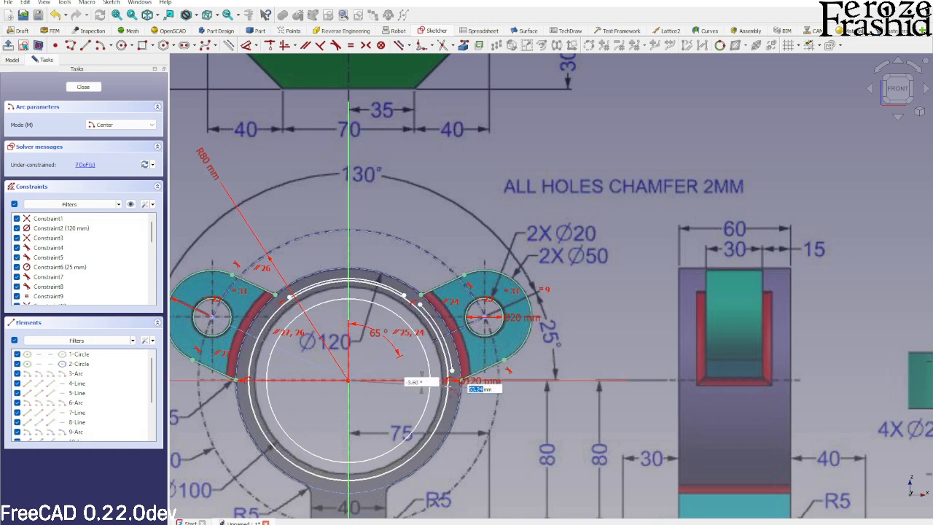
{"action": "left_click", "coordinate": [422, 381]}
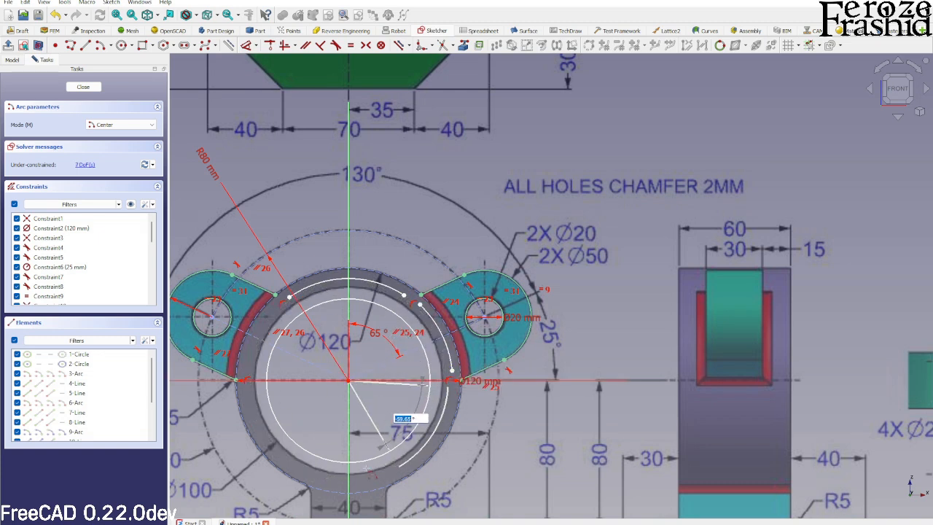
{"action": "left_click", "coordinate": [246, 393]}
{"action": "left_click", "coordinate": [349, 380]}
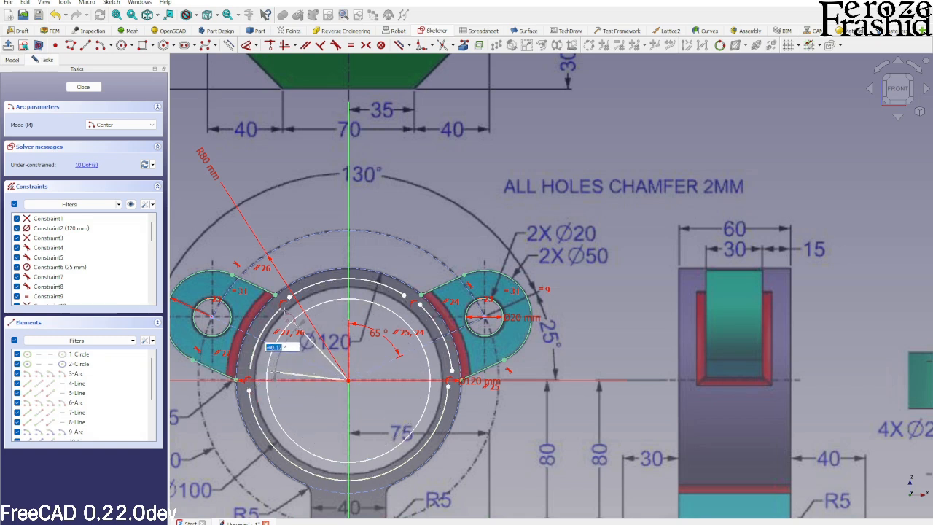
{"action": "left_click", "coordinate": [287, 315]}
{"action": "key", "text": "Escape"}
Step: Make the adjoining ends of the top arc and left base arc coincident with the left lug's upper corner on the ring
{"action": "scroll", "coordinate": [289, 304], "scroll_direction": "up", "scroll_amount": 3}
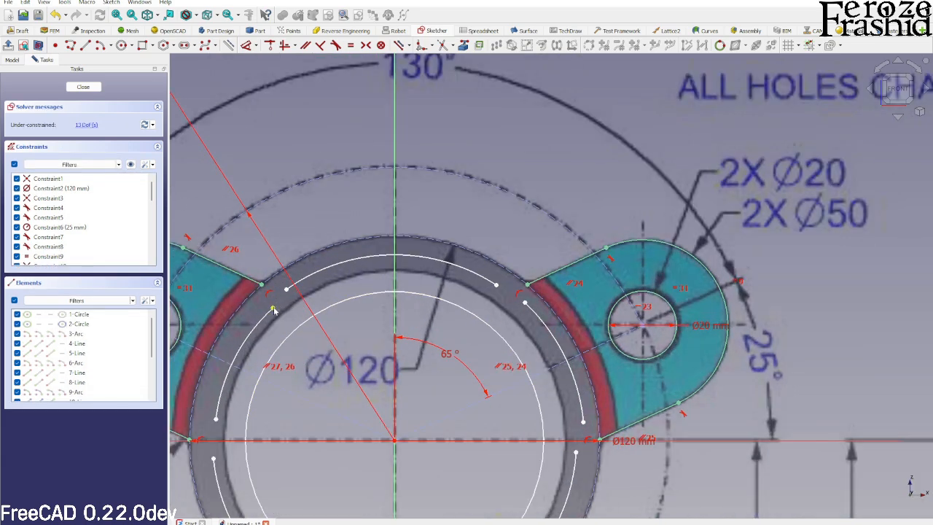
{"action": "left_click", "coordinate": [272, 308]}
{"action": "left_click", "coordinate": [286, 289]}
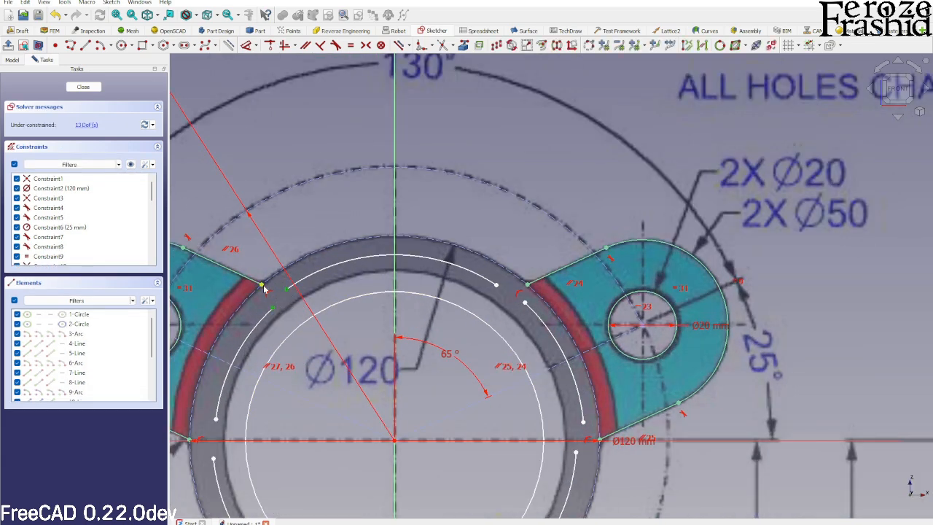
{"action": "left_click", "coordinate": [264, 289]}
{"action": "key", "text": "c"}
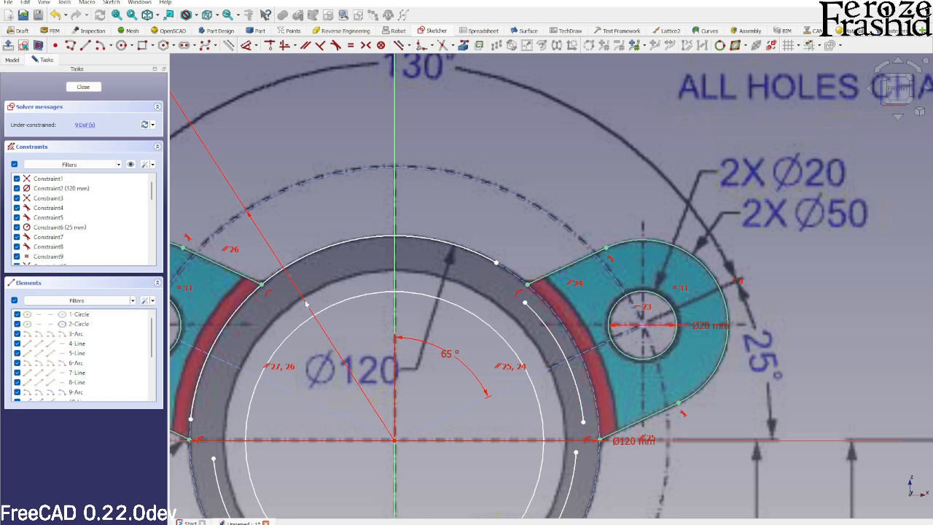
Step: Try to make the ends of the top arc and right base arc coincident with the right lug's upper corner at once
{"action": "scroll", "coordinate": [307, 303], "scroll_direction": "down", "scroll_amount": 2}
{"action": "left_click", "coordinate": [435, 279]}
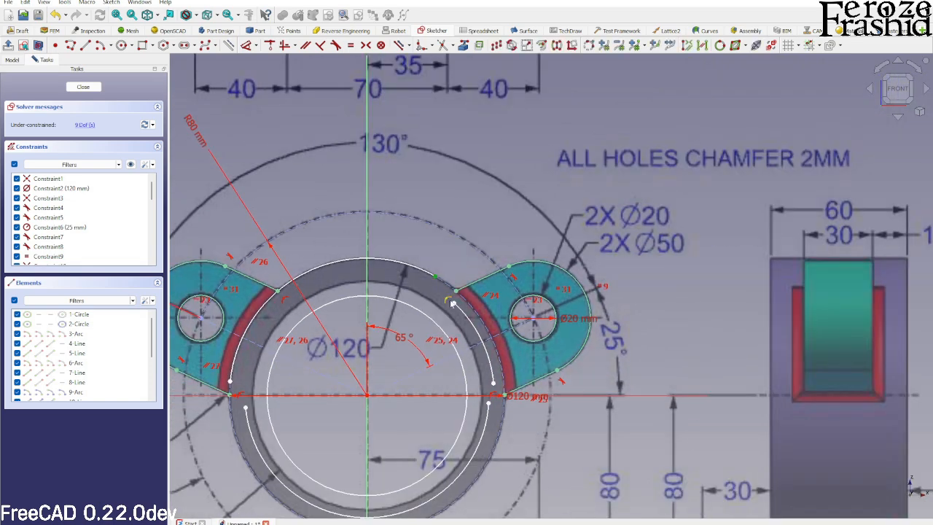
{"action": "left_click", "coordinate": [457, 293]}
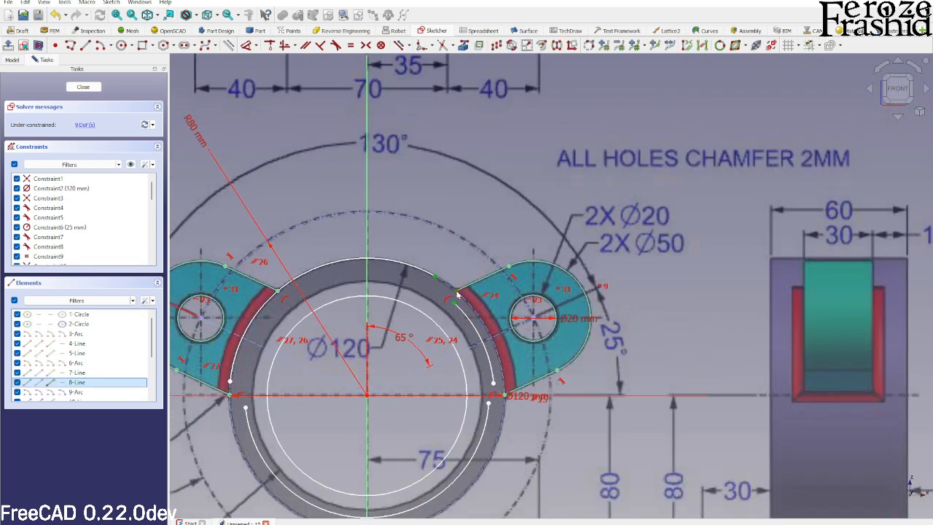
{"action": "key", "text": "c"}
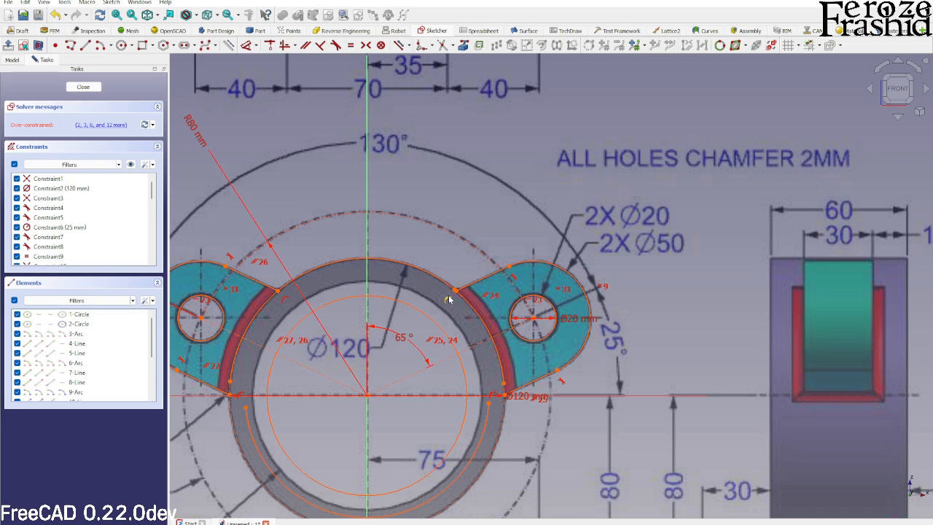
{"action": "key", "text": "ctrl+z"}
Step: Attach the top arc's right end, followed by the right base arc's upper end, to the right lug's upper corner with separate coincident constraints
{"action": "scroll", "coordinate": [441, 293], "scroll_direction": "up", "scroll_amount": 3}
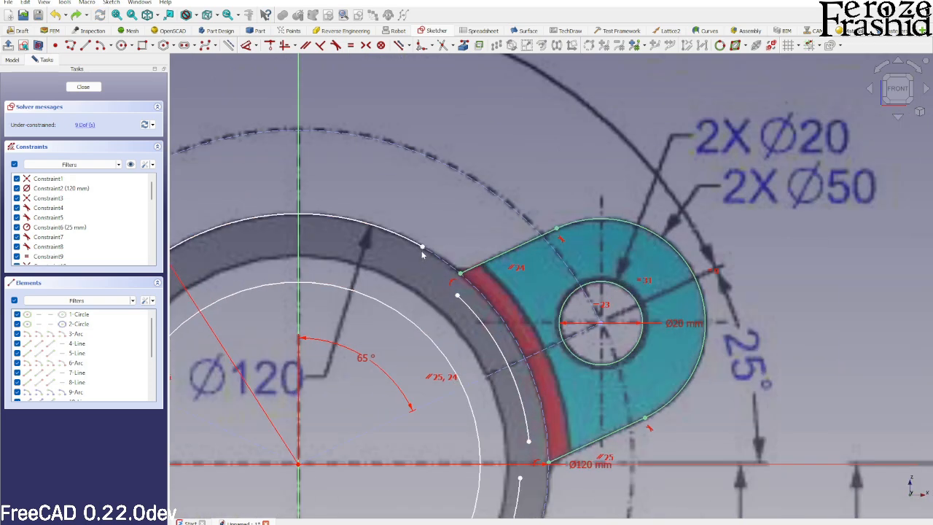
{"action": "left_click", "coordinate": [422, 250]}
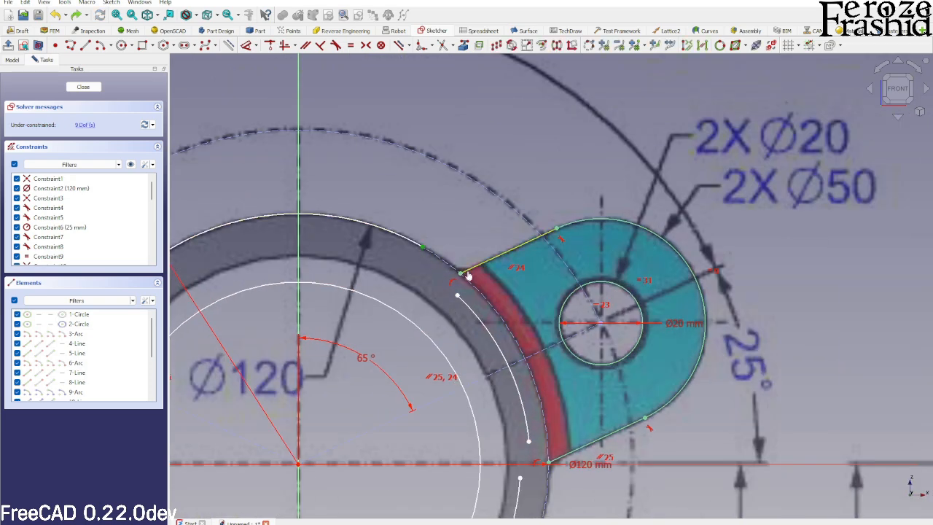
{"action": "left_click", "coordinate": [468, 275]}
{"action": "key", "text": "c"}
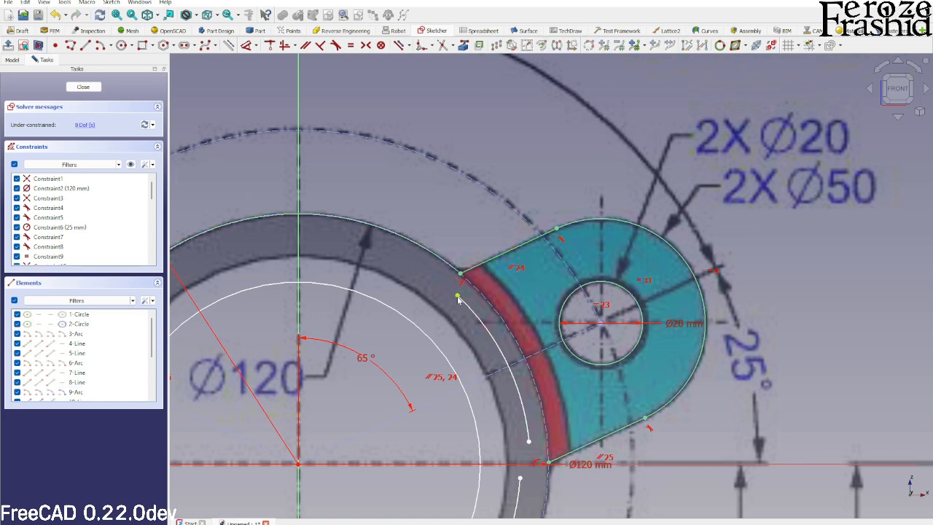
{"action": "left_click", "coordinate": [458, 297]}
{"action": "left_click", "coordinate": [477, 269]}
{"action": "key", "text": "o"}
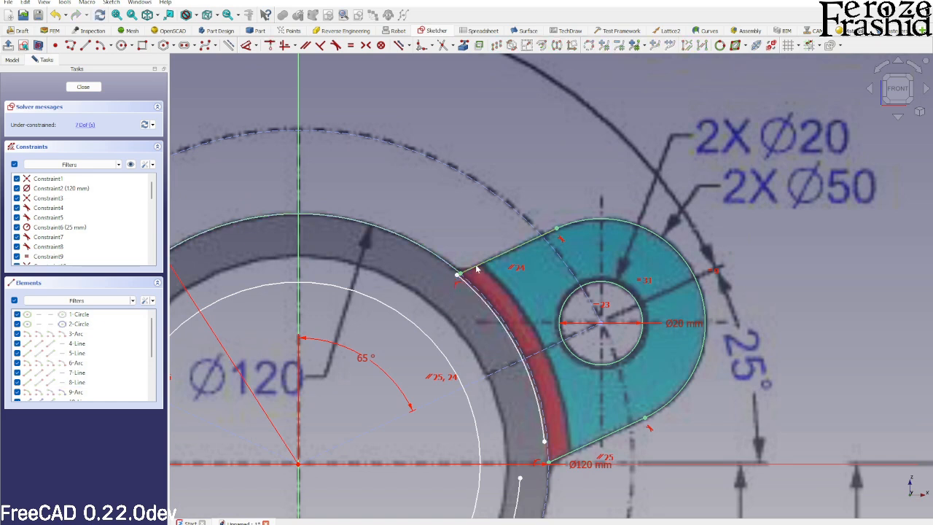
{"action": "left_click_drag", "start_coordinate": [458, 275], "coordinate": [456, 281]}
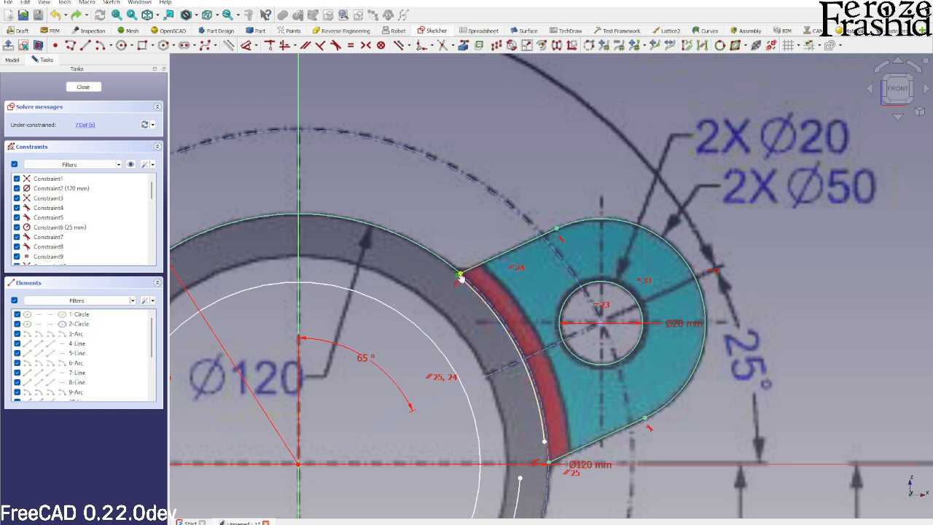
Step: Make the right base arc's lower end and the lower ring arc's right end coincident with the right lug's lower corner
{"action": "scroll", "coordinate": [477, 319], "scroll_direction": "down", "scroll_amount": 3}
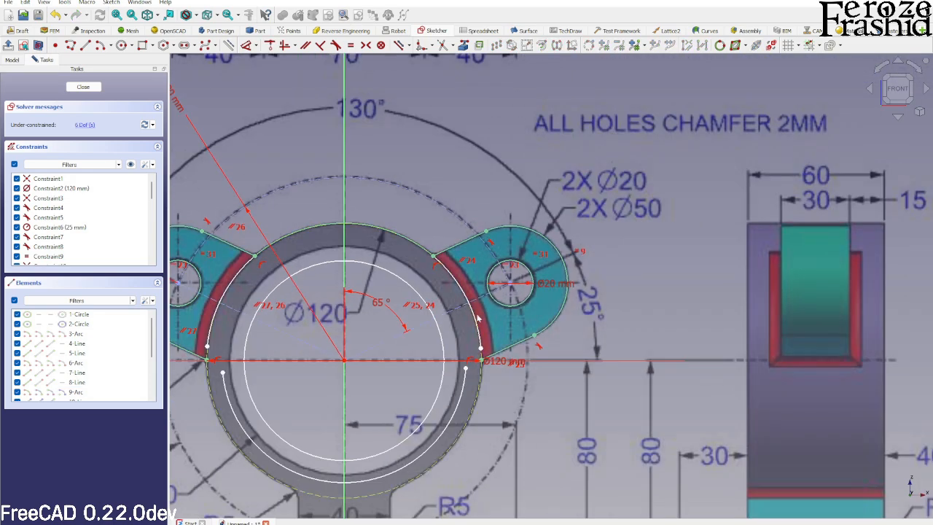
{"action": "scroll", "coordinate": [479, 319], "scroll_direction": "down", "scroll_amount": 2}
{"action": "scroll", "coordinate": [479, 343], "scroll_direction": "up", "scroll_amount": 4}
{"action": "left_click", "coordinate": [478, 343]}
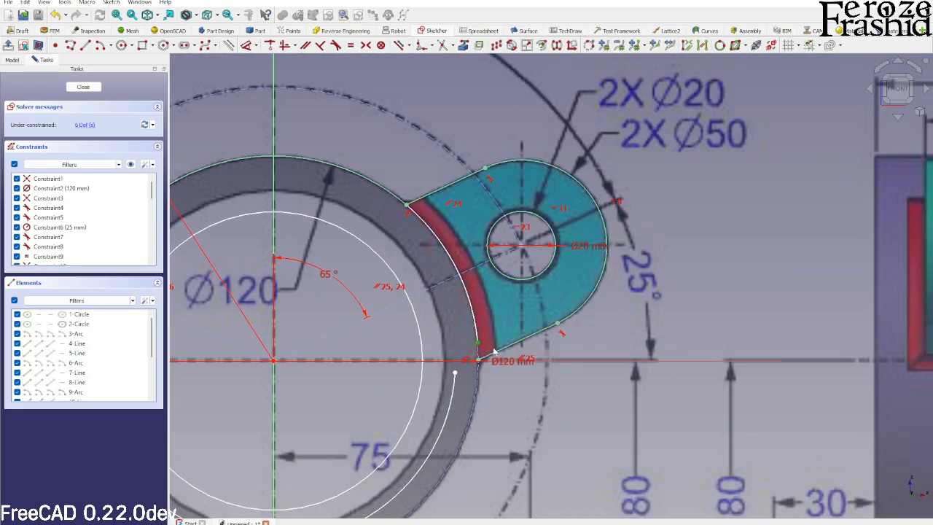
{"action": "left_click", "coordinate": [494, 352]}
{"action": "key", "text": "c"}
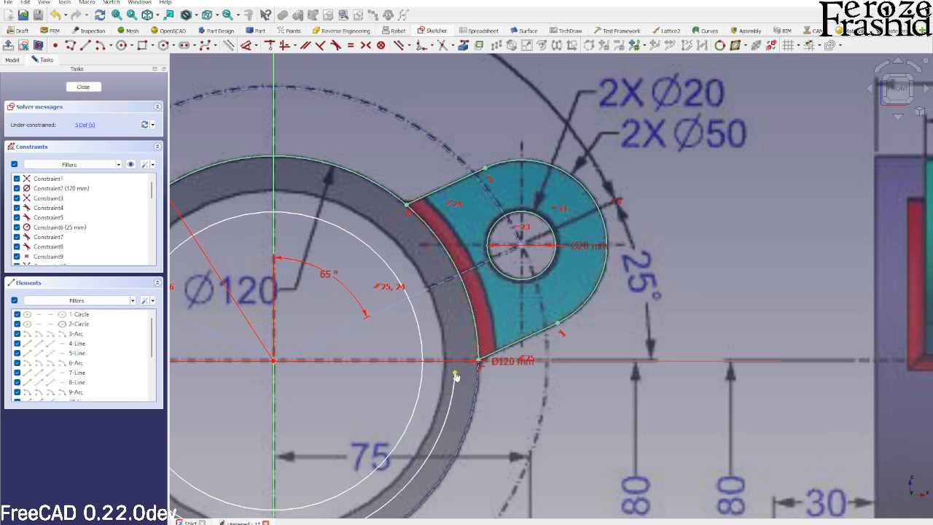
{"action": "left_click", "coordinate": [455, 375]}
{"action": "left_click", "coordinate": [479, 361]}
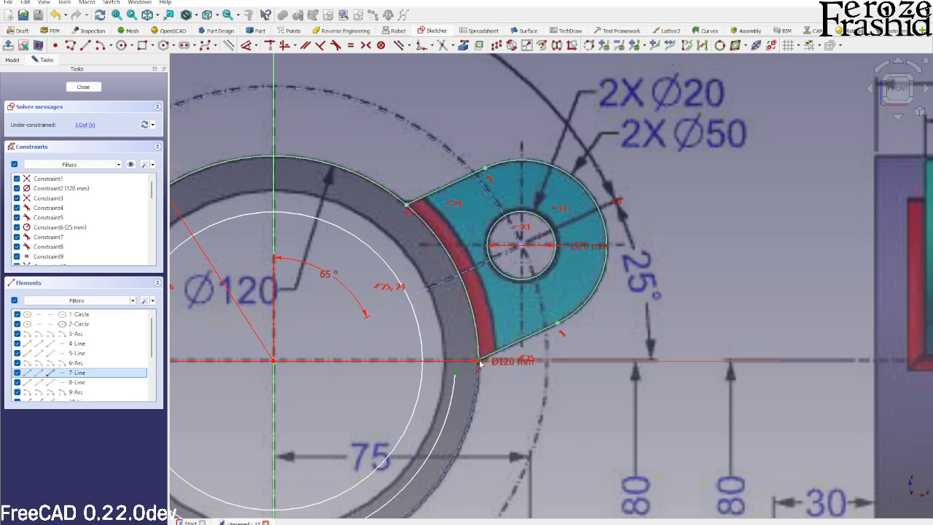
{"action": "key", "text": "c"}
Step: Make the lower ring arc's left end coincident with the left lug's lower corner on the ring
{"action": "scroll", "coordinate": [479, 362], "scroll_direction": "down", "scroll_amount": 3}
{"action": "scroll", "coordinate": [309, 319], "scroll_direction": "up", "scroll_amount": 5}
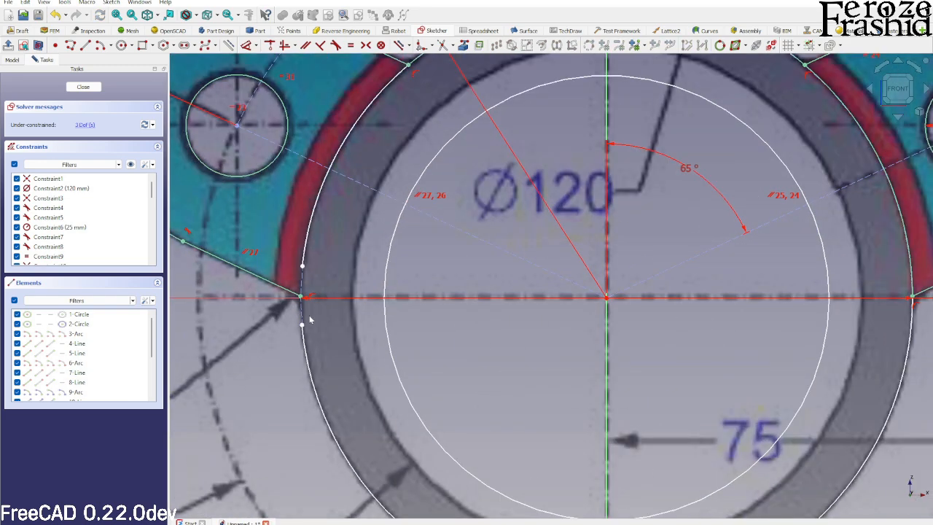
{"action": "left_click", "coordinate": [303, 326]}
{"action": "left_click", "coordinate": [285, 289]}
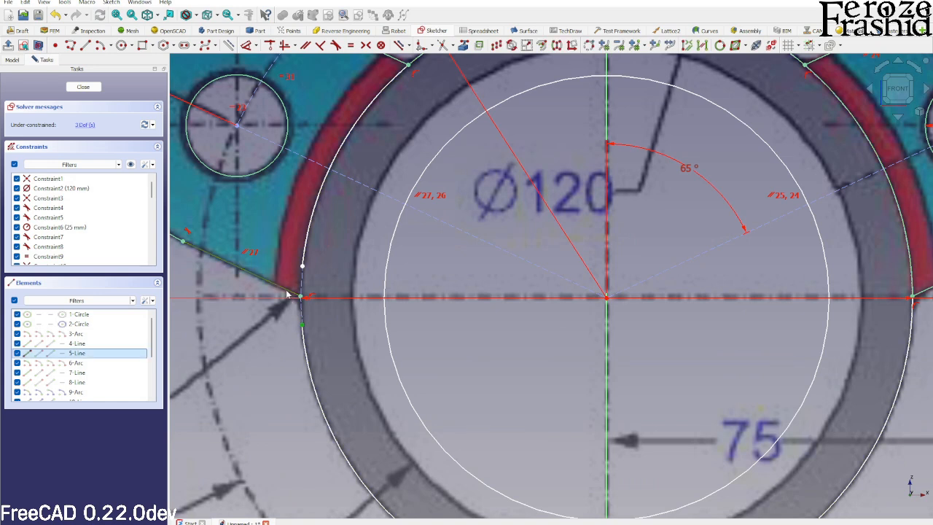
{"action": "key", "text": "c"}
Step: Try to make the left base arc's lower end coincident with the joined corner point at the left lug's lower edge
{"action": "left_click", "coordinate": [301, 297]}
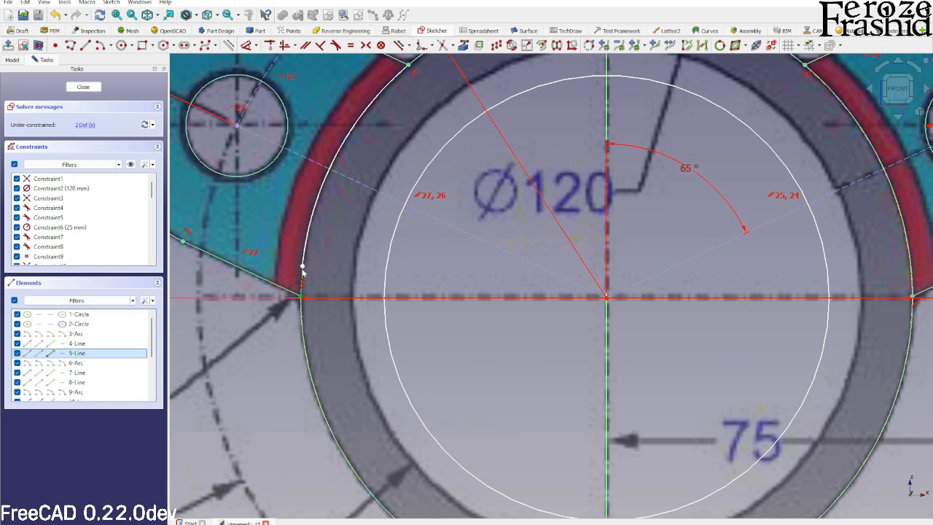
{"action": "left_click", "coordinate": [302, 267]}
{"action": "key", "text": "c"}
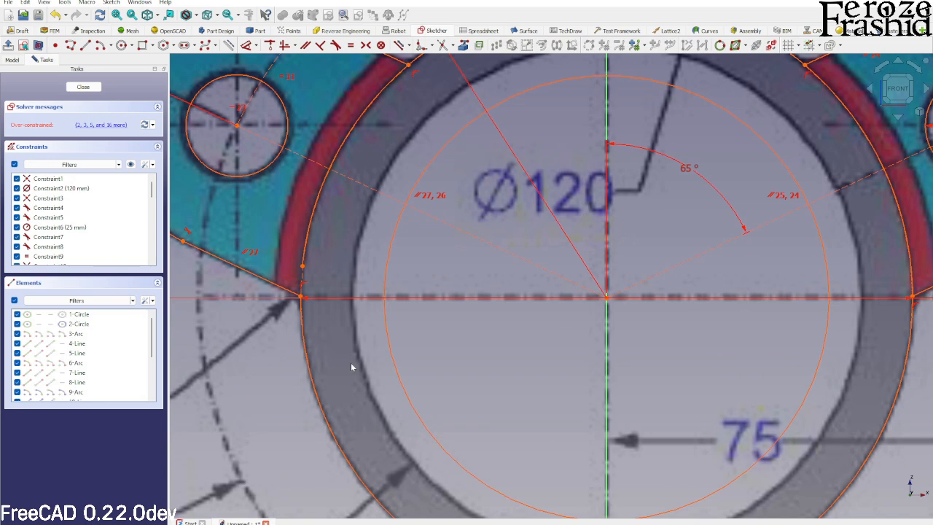
{"action": "key", "text": "ctrl+z"}
Step: Make the left base arc's lower end coincident with the inner end of the left lug's lower line
{"action": "left_click", "coordinate": [303, 268]}
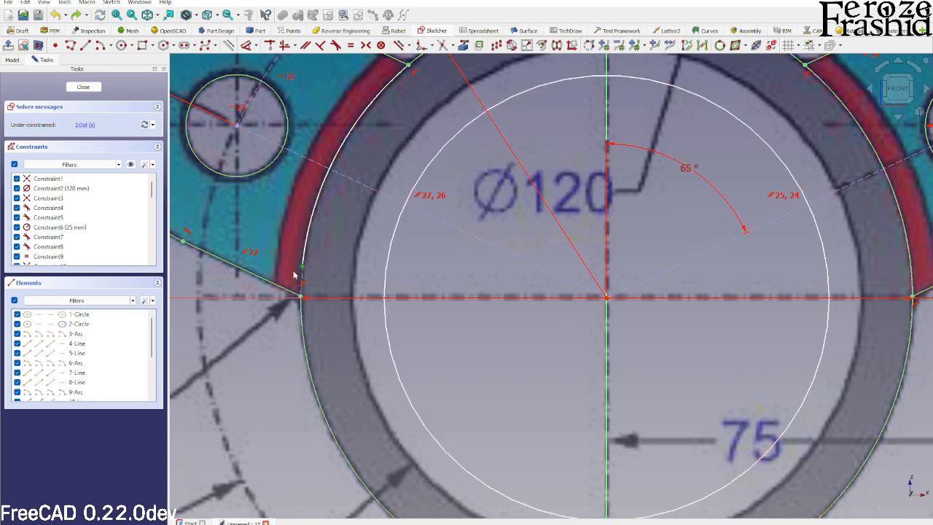
{"action": "left_click", "coordinate": [285, 290]}
{"action": "key", "text": "c"}
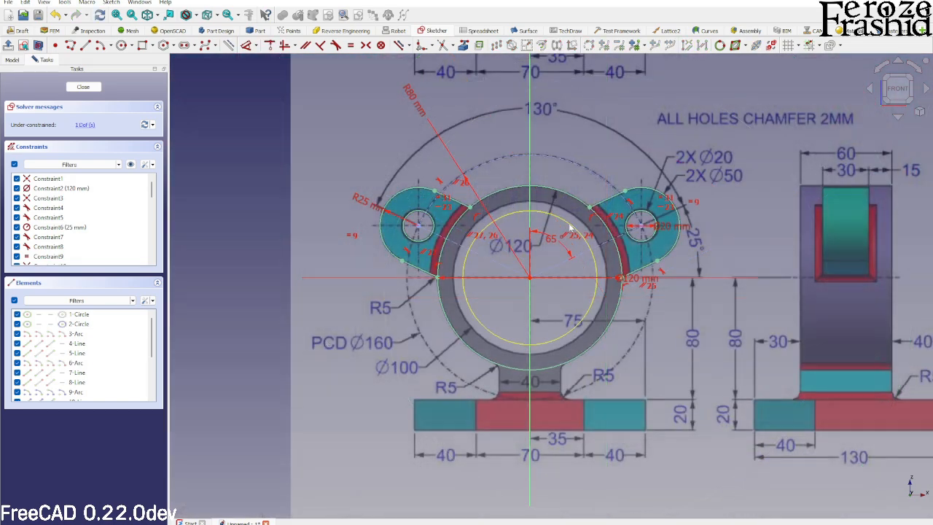
Step: Dimension the ring's inner circle with a diameter of 100 mm
{"action": "left_click", "coordinate": [571, 228]}
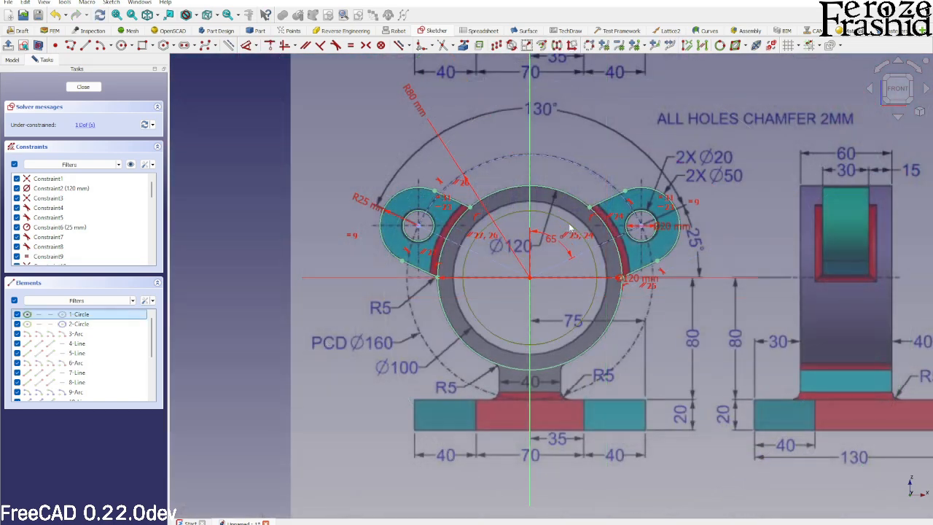
{"action": "key", "text": "d"}
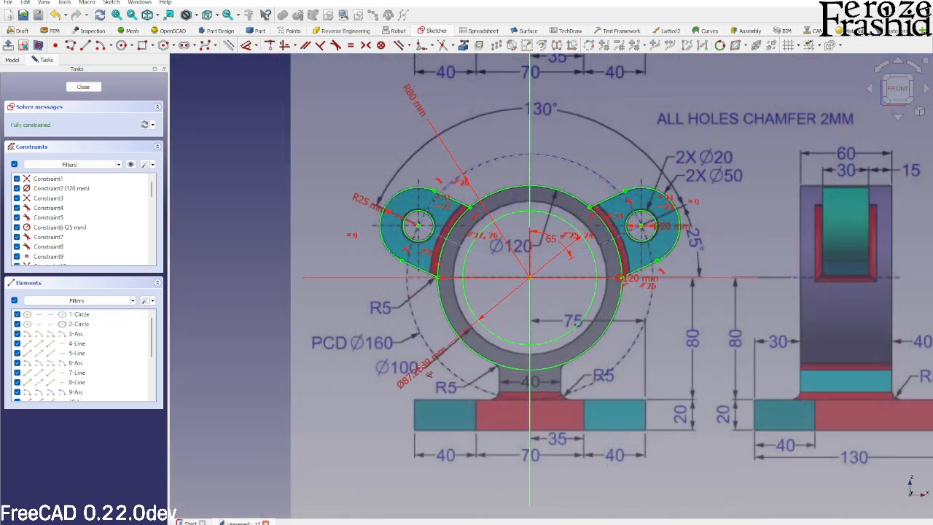
{"action": "left_click", "coordinate": [401, 376]}
{"action": "type", "text": "100"}
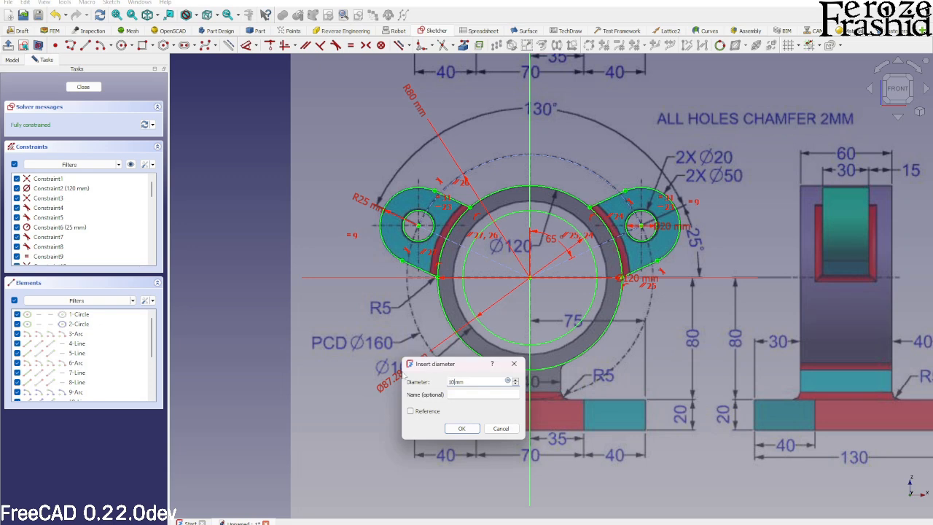
{"action": "key", "text": "Return"}
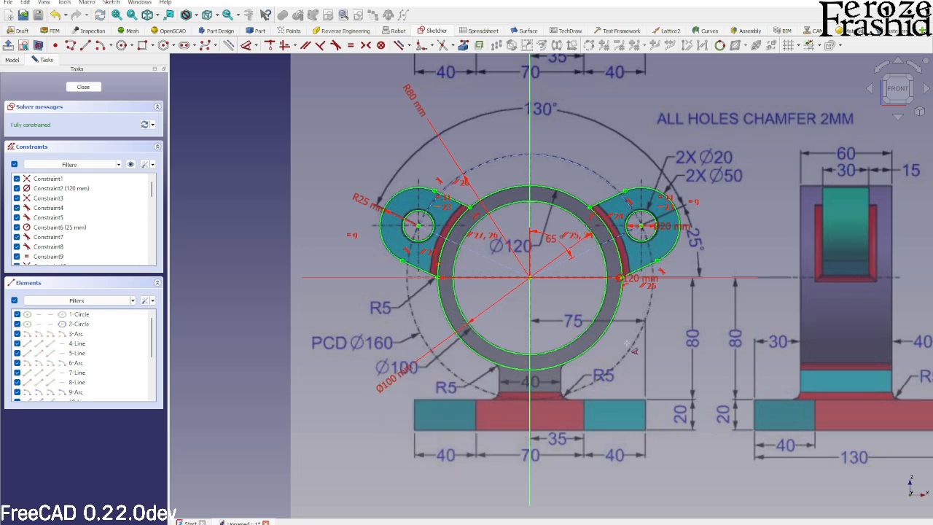
Step: Sketch the neck below the ring with two side lines down to the base plate's upper edge and a horizontal bottom line
{"action": "scroll", "coordinate": [569, 351], "scroll_direction": "down", "scroll_amount": 3}
{"action": "scroll", "coordinate": [539, 378], "scroll_direction": "down", "scroll_amount": 1}
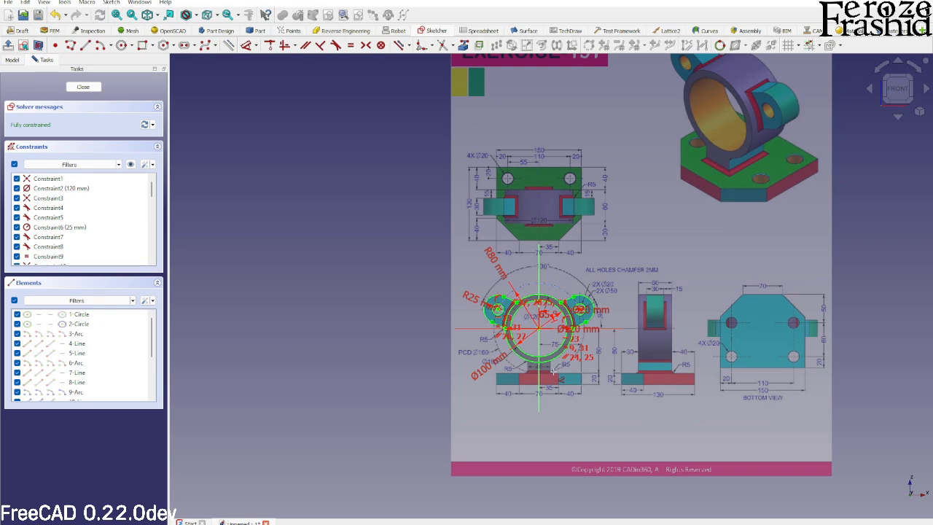
{"action": "scroll", "coordinate": [532, 371], "scroll_direction": "up", "scroll_amount": 4}
{"action": "scroll", "coordinate": [520, 347], "scroll_direction": "up", "scroll_amount": 3}
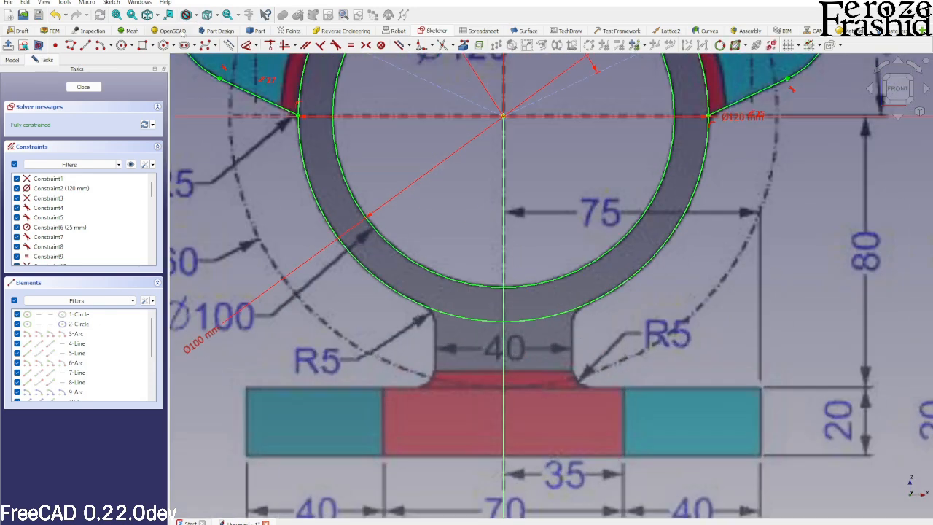
{"action": "left_click", "coordinate": [86, 45]}
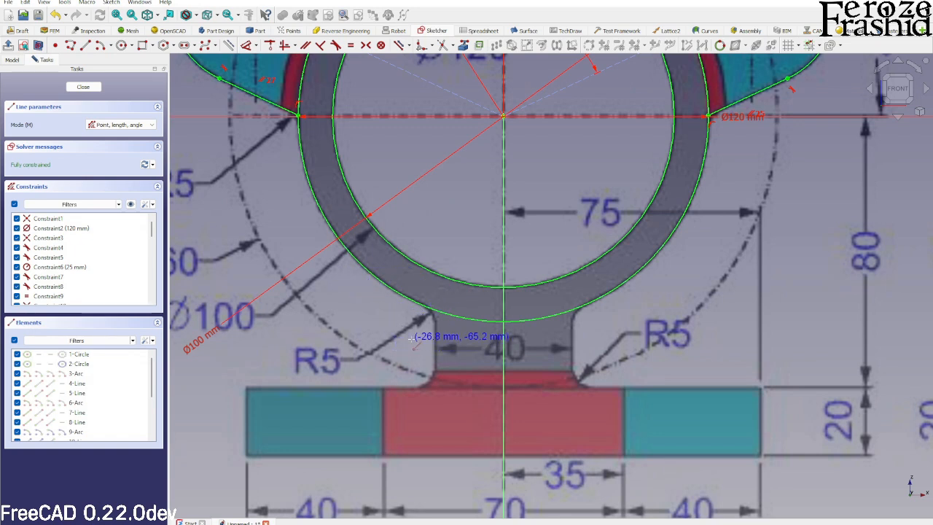
{"action": "left_click", "coordinate": [436, 311]}
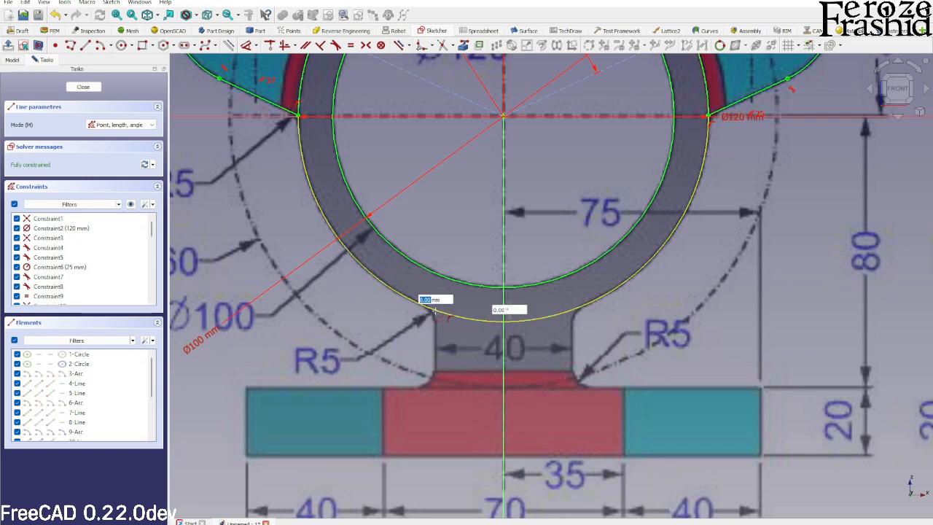
{"action": "left_click", "coordinate": [435, 389]}
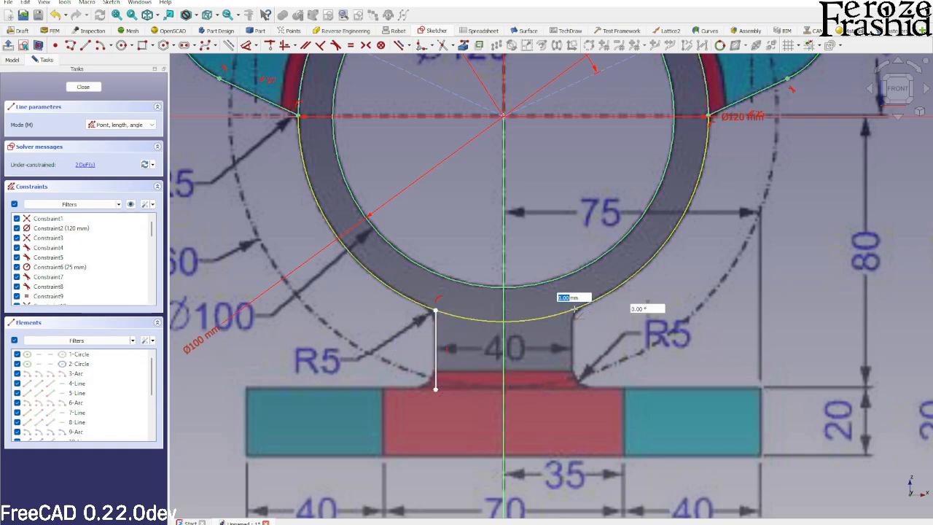
{"action": "left_click", "coordinate": [574, 312]}
{"action": "left_click", "coordinate": [578, 389]}
{"action": "left_click", "coordinate": [578, 388]}
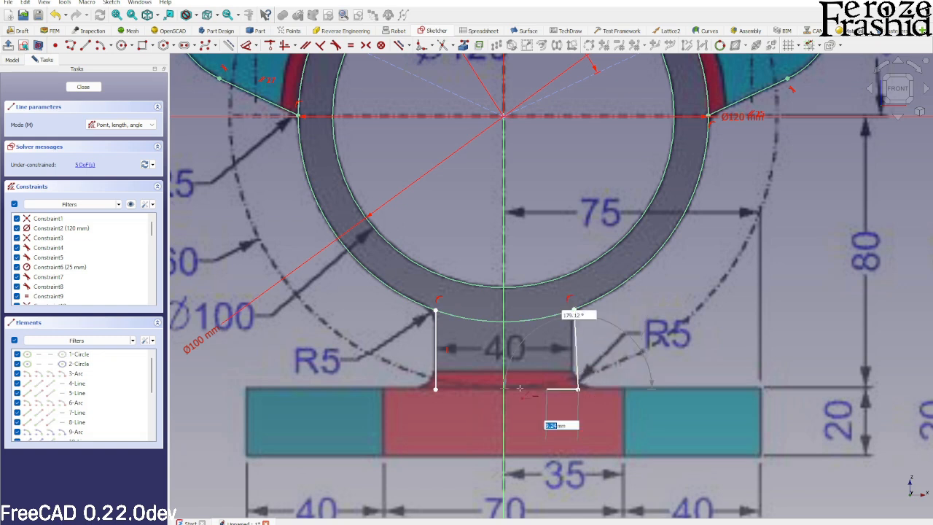
{"action": "left_click", "coordinate": [435, 388]}
{"action": "right_click", "coordinate": [455, 374]}
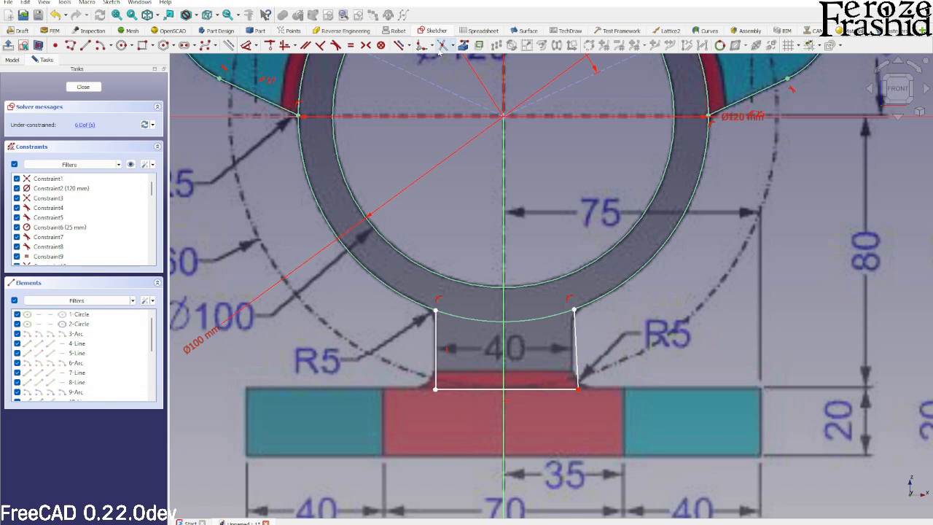
Step: Trim the ring's outer arc between the neck's side lines and make the right side line vertical
{"action": "left_click", "coordinate": [441, 45]}
{"action": "left_click", "coordinate": [469, 322]}
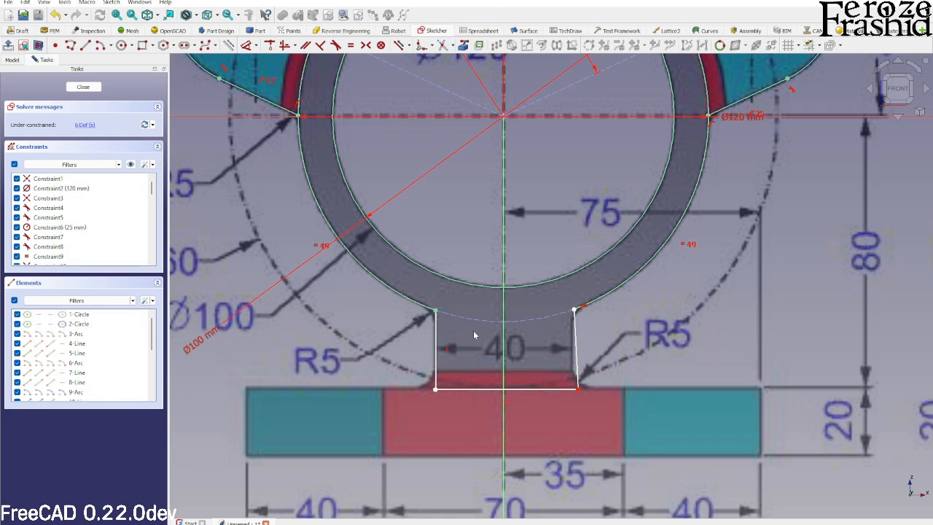
{"action": "left_click", "coordinate": [577, 358]}
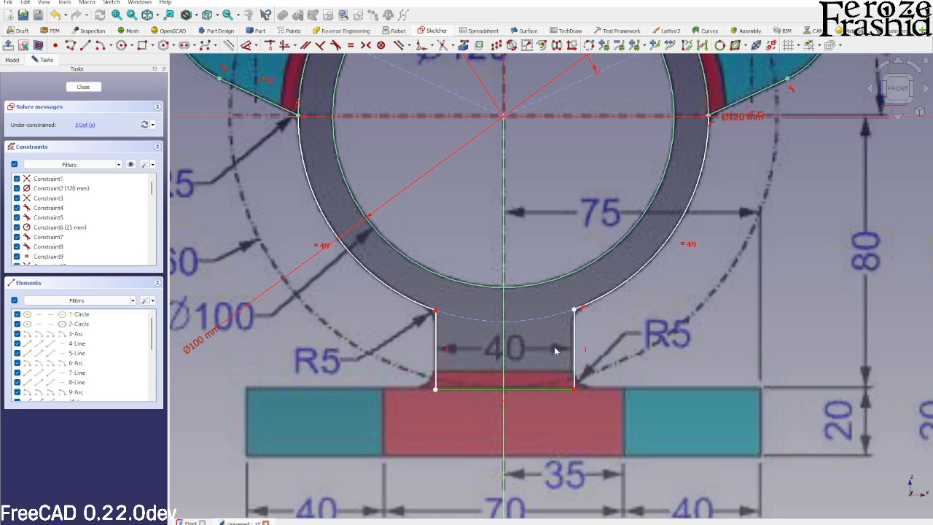
Step: Dimension the neck's lower right corner 80 mm vertically below the ring's horizontal centre axis
{"action": "scroll", "coordinate": [554, 346], "scroll_direction": "down", "scroll_amount": 3}
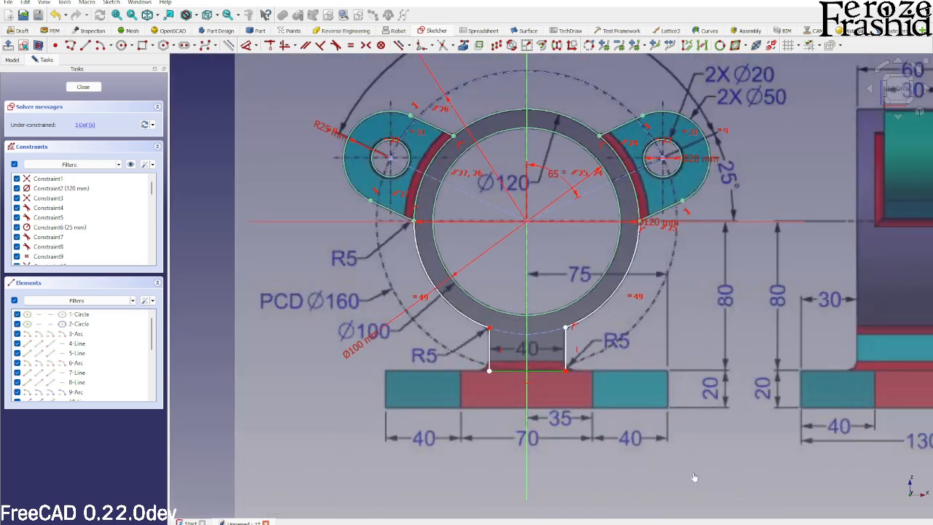
{"action": "left_click", "coordinate": [694, 477]}
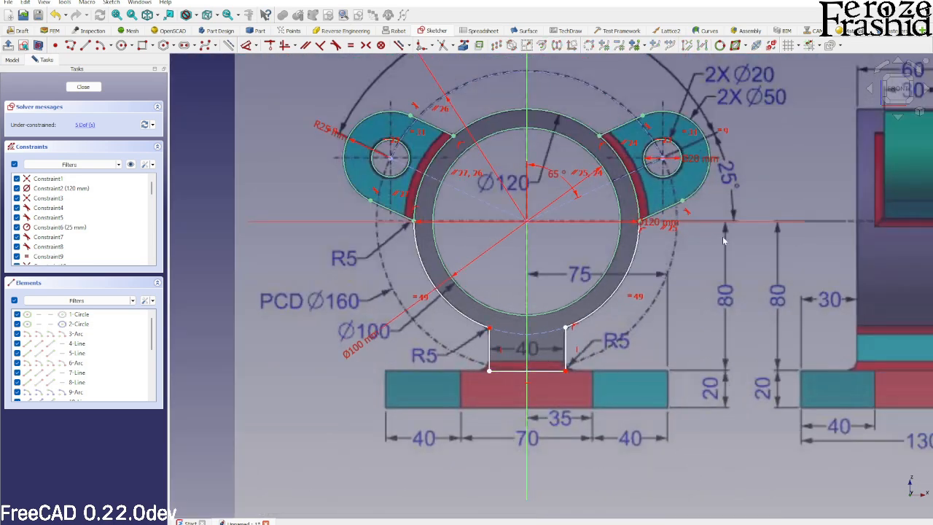
{"action": "left_click", "coordinate": [567, 373]}
{"action": "key", "text": "d"}
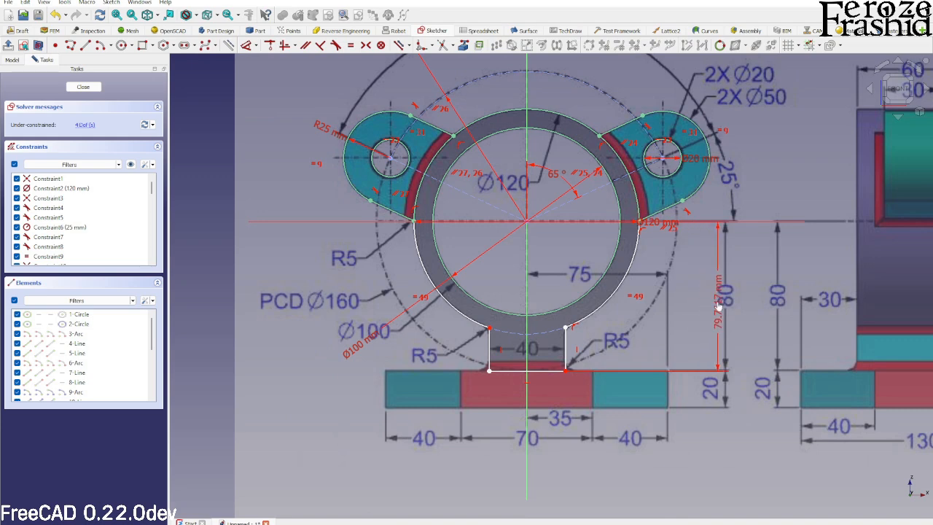
{"action": "left_click", "coordinate": [718, 306]}
{"action": "type", "text": "80"}
{"action": "key", "text": "Return"}
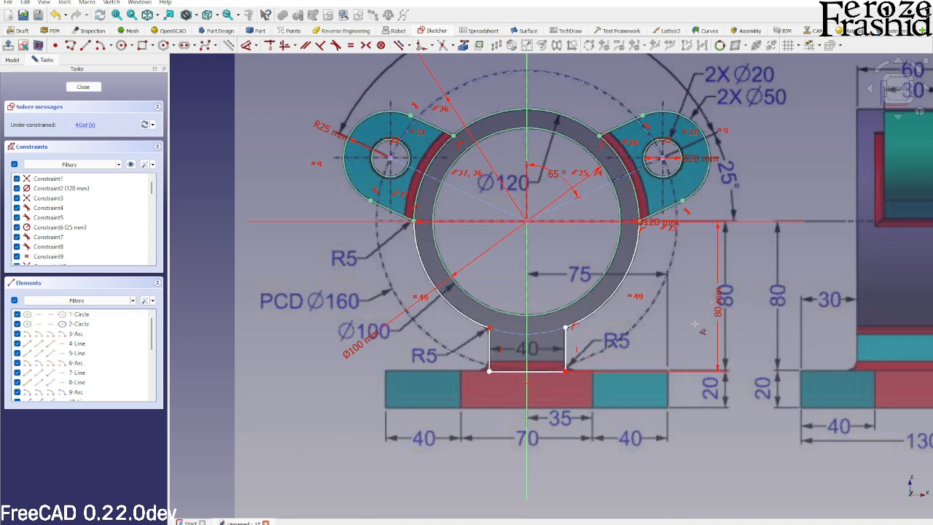
Step: Align the neck's two upper corners on the ring with a horizontal constraint and test the link by moving the left one
{"action": "scroll", "coordinate": [570, 384], "scroll_direction": "up", "scroll_amount": 3}
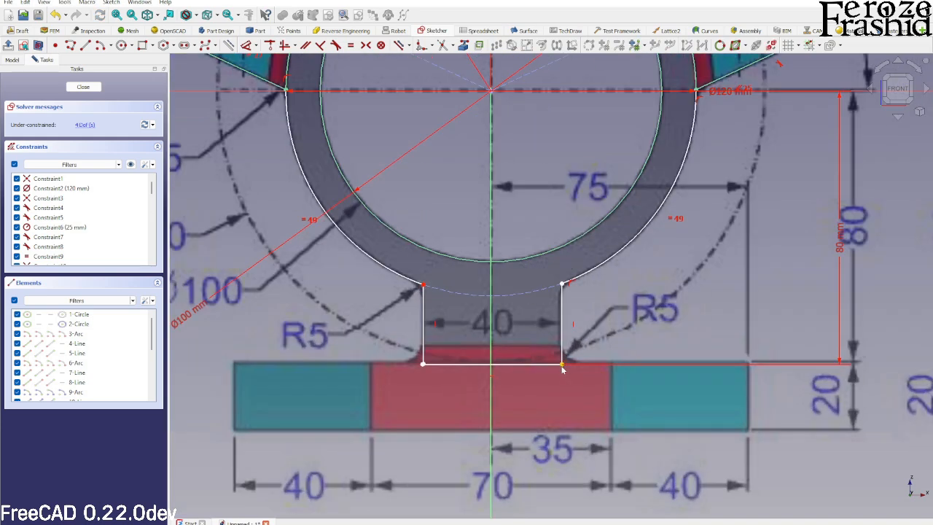
{"action": "left_click", "coordinate": [563, 284]}
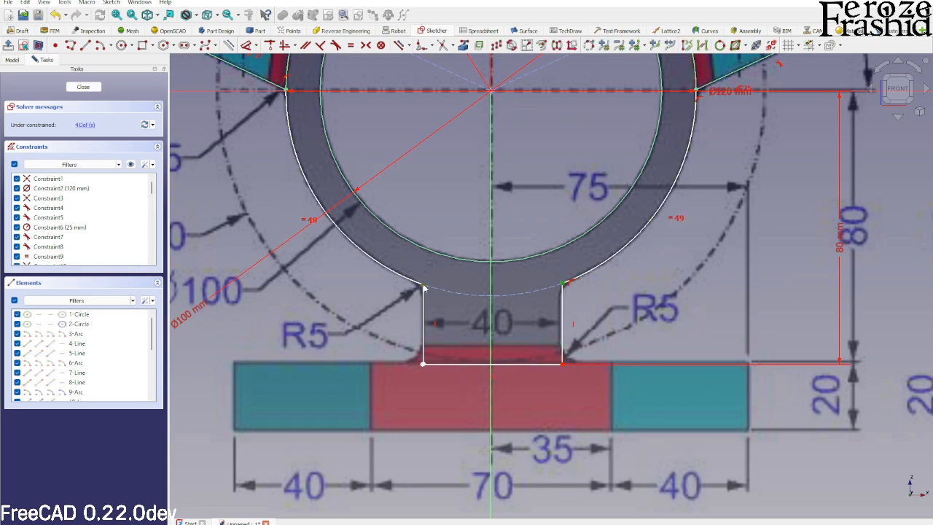
{"action": "left_click", "coordinate": [423, 285]}
{"action": "key", "text": "h"}
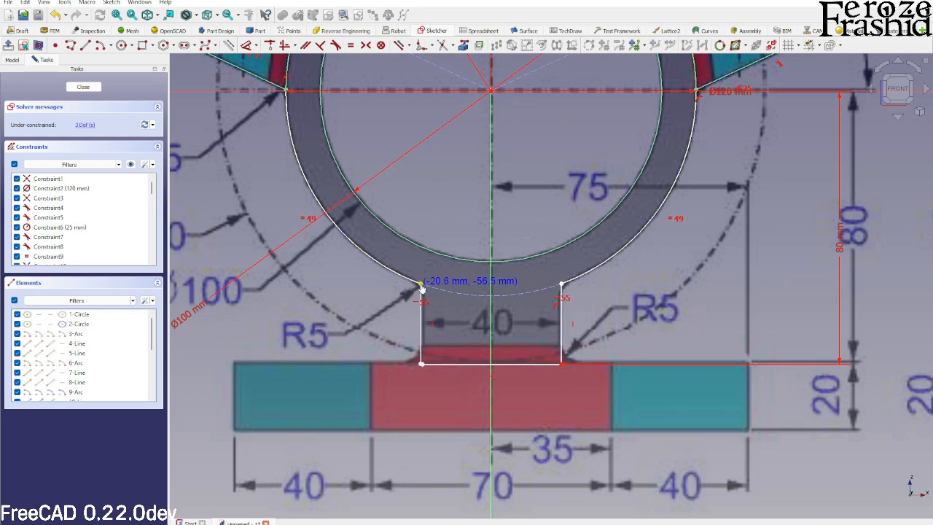
{"action": "left_click_drag", "start_coordinate": [423, 288], "coordinate": [421, 288]}
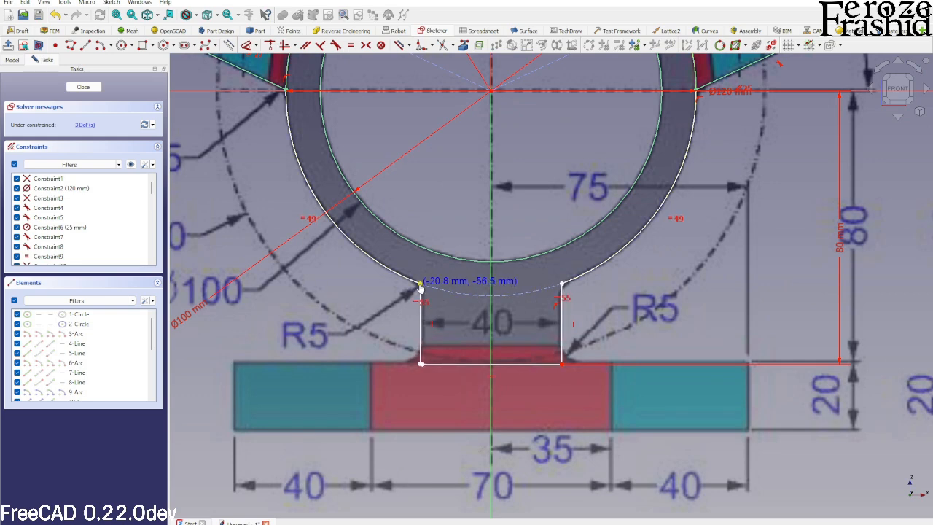
Step: Set the length of the neck's bottom line to 40 mm
{"action": "scroll", "coordinate": [421, 287], "scroll_direction": "down", "scroll_amount": 4}
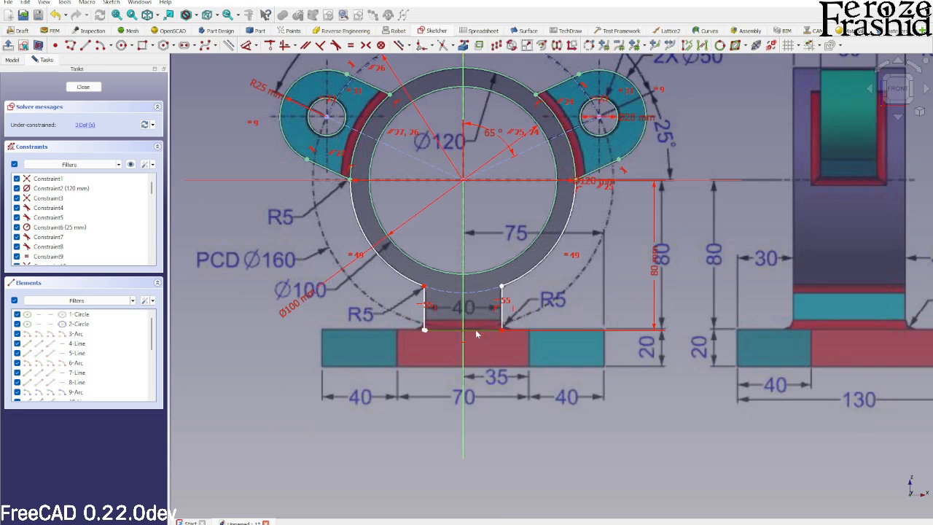
{"action": "left_click", "coordinate": [476, 333]}
{"action": "type", "text": "l"}
{"action": "type", "text": "40"}
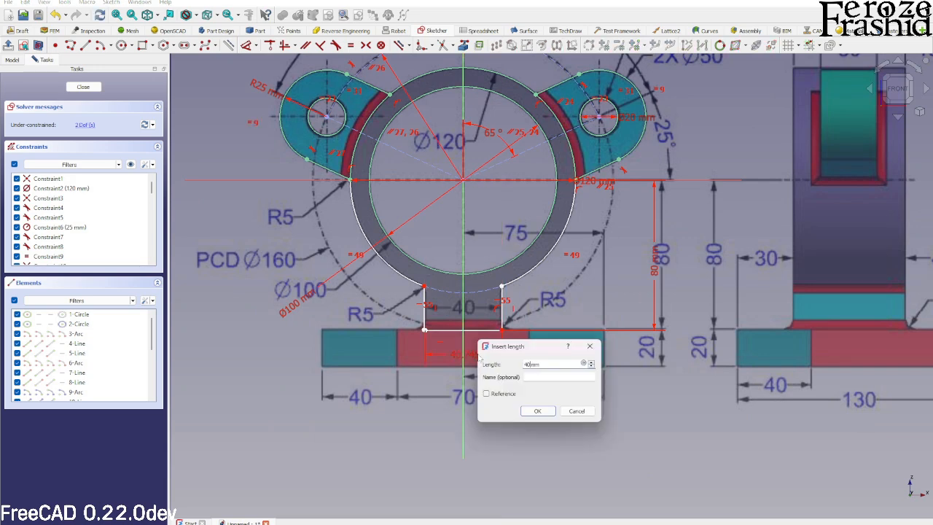
{"action": "key", "text": "Return"}
Step: Join the lower end of the neck's left side line to the bottom line's left end with a coincident constraint
{"action": "scroll", "coordinate": [482, 284], "scroll_direction": "up", "scroll_amount": 3}
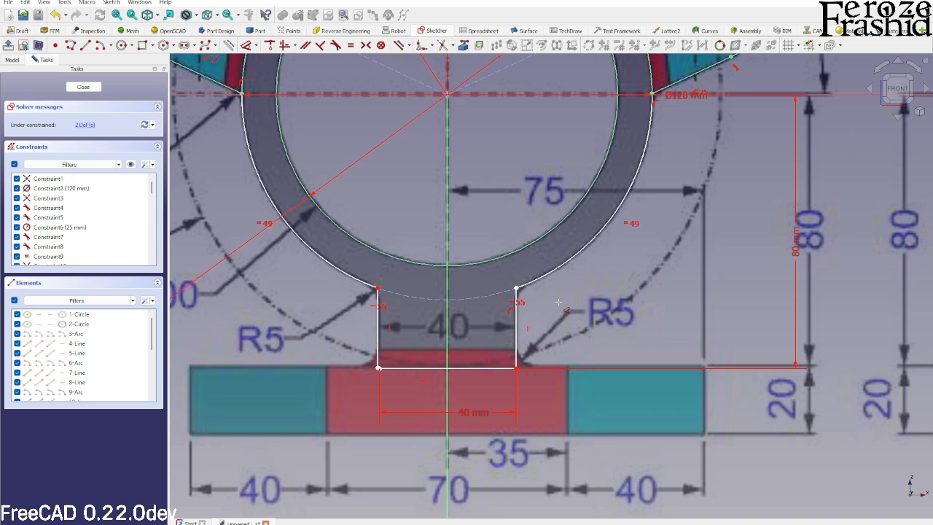
{"action": "left_click_drag", "start_coordinate": [516, 289], "coordinate": [521, 291]}
{"action": "left_click_drag", "start_coordinate": [355, 358], "coordinate": [410, 394]}
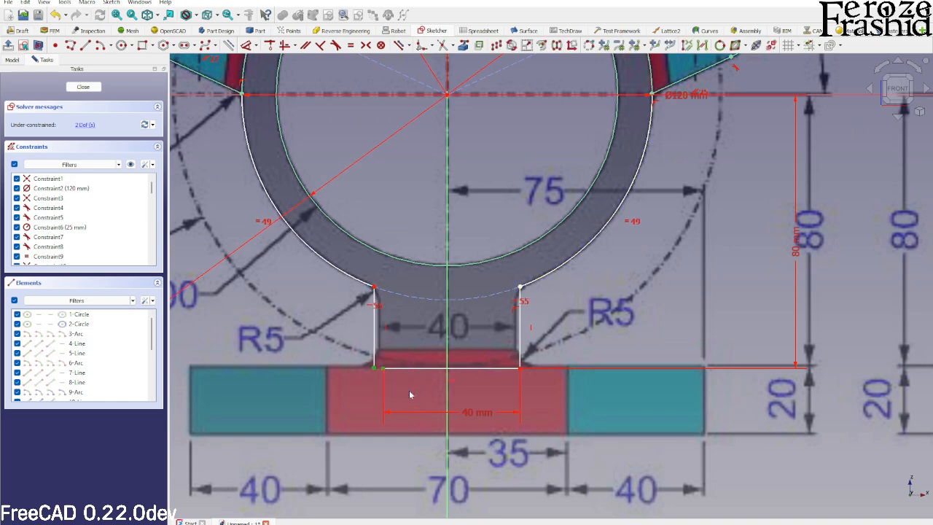
{"action": "key", "text": "c"}
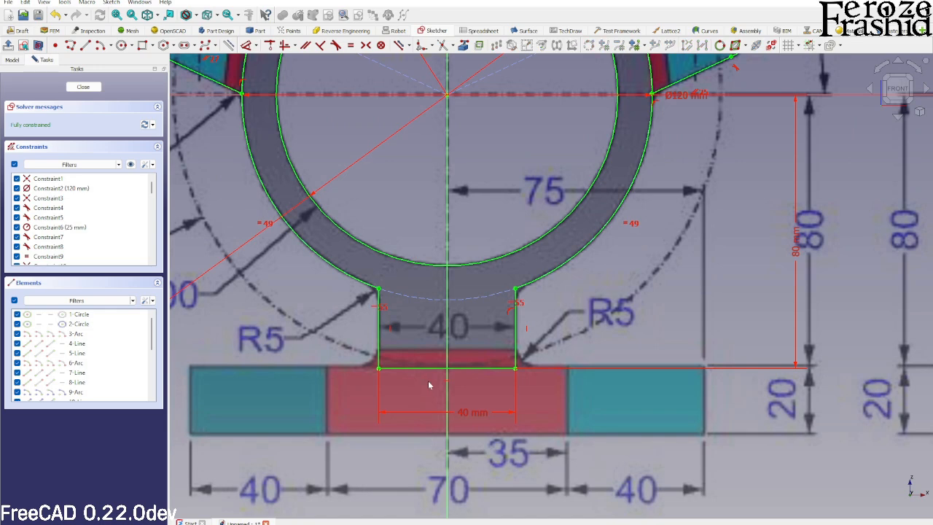
Step: Close the ring, lugs and neck sketch and inspect its profile against the front view of the reference drawing
{"action": "scroll", "coordinate": [429, 385], "scroll_direction": "down", "scroll_amount": 5}
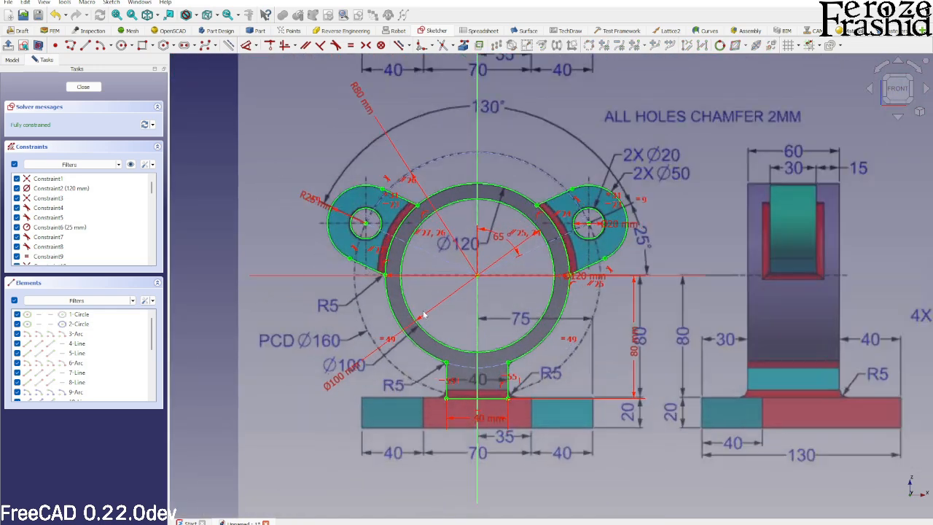
{"action": "left_click", "coordinate": [83, 87]}
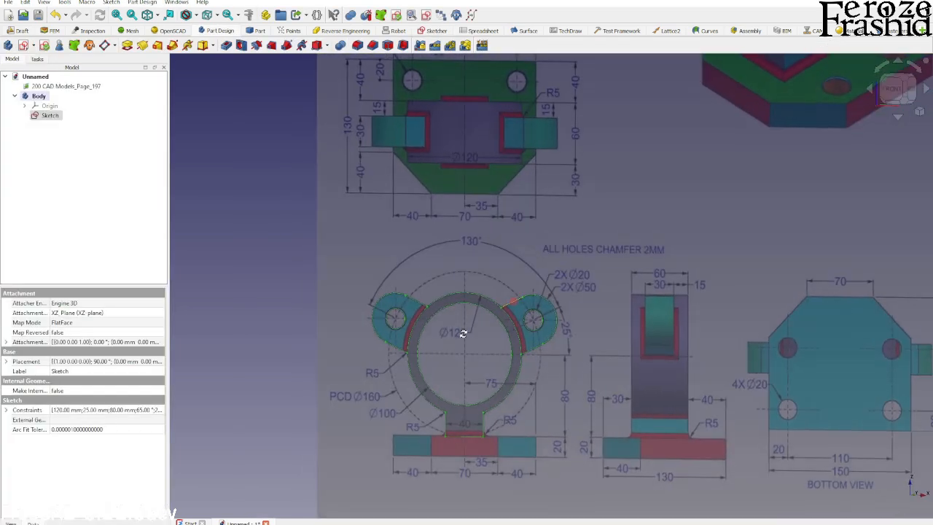
{"action": "middle_click_drag", "start_coordinate": [463, 334], "coordinate": [471, 334]}
{"action": "scroll", "coordinate": [474, 448], "scroll_direction": "up", "scroll_amount": 4}
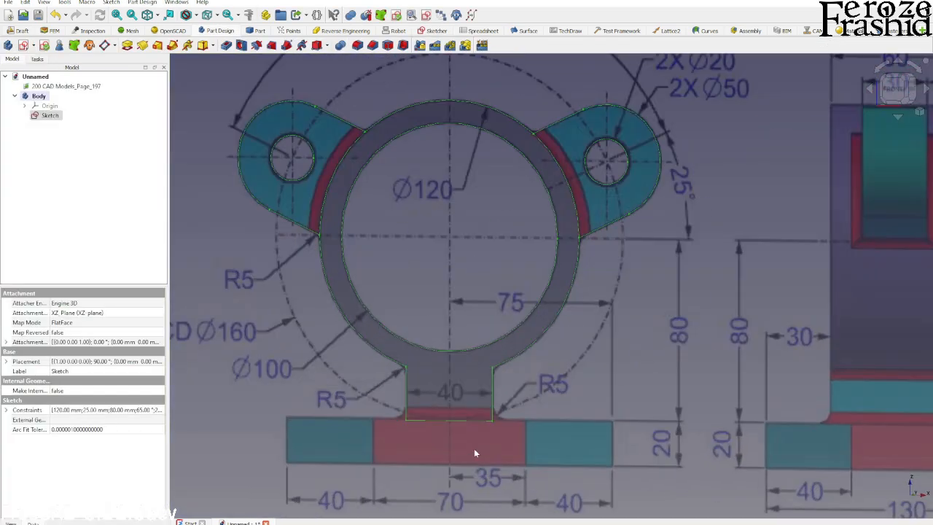
Step: Reopen the sketch, set the vertical distance from the ring's centre to the neck's bottom line to 81 mm, and close it
{"action": "double_click", "coordinate": [49, 116]}
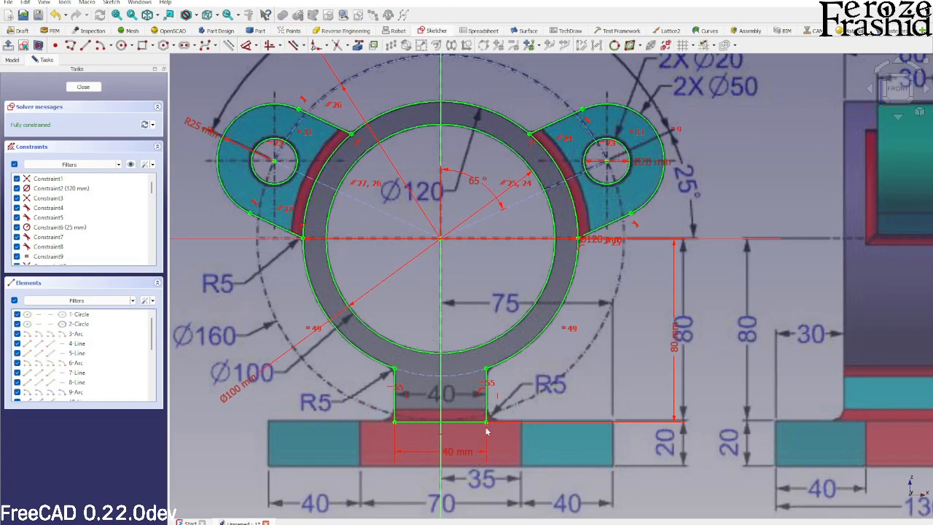
{"action": "left_click", "coordinate": [678, 362]}
{"action": "type", "text": "80mm"}
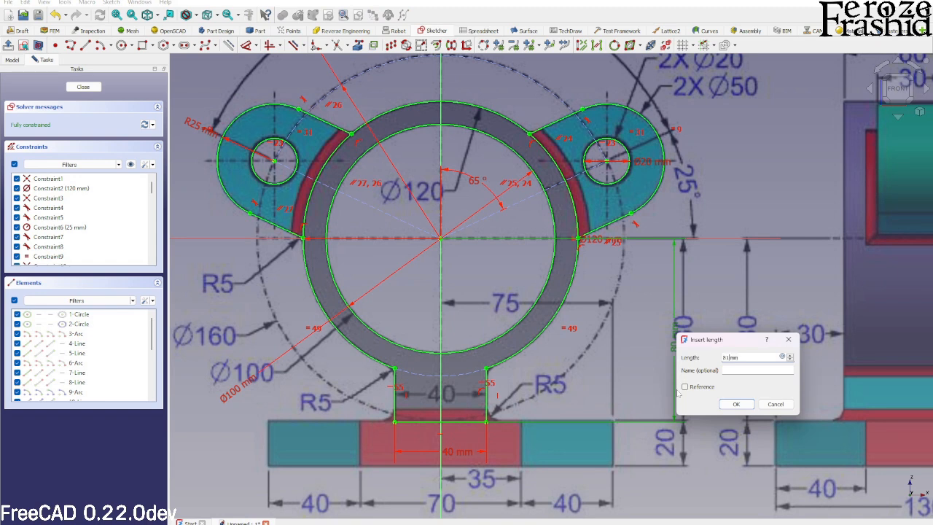
{"action": "key", "text": "Return"}
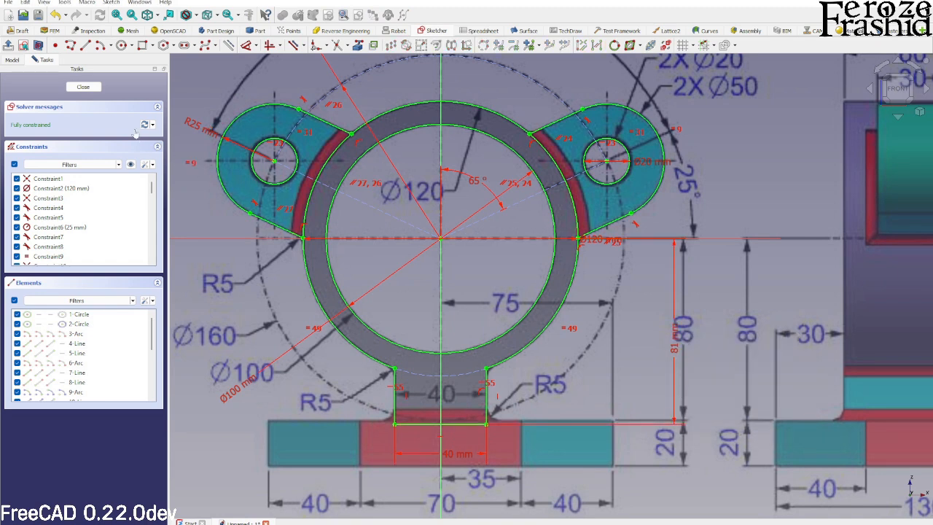
{"action": "left_click", "coordinate": [83, 86]}
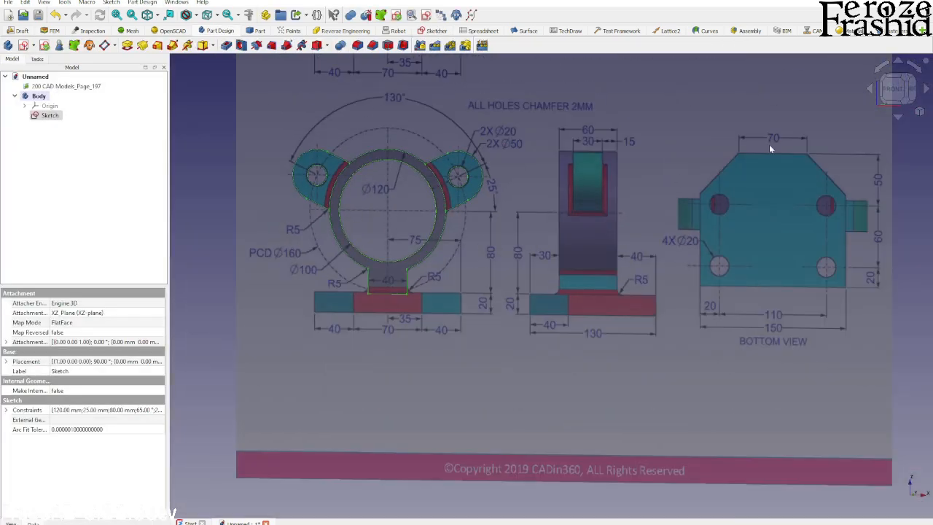
Step: Hide the reference drawing in front view and check the ring, lug and neck sketch on its own
{"action": "left_click", "coordinate": [895, 89]}
{"action": "scroll", "coordinate": [399, 299], "scroll_direction": "up", "scroll_amount": 2}
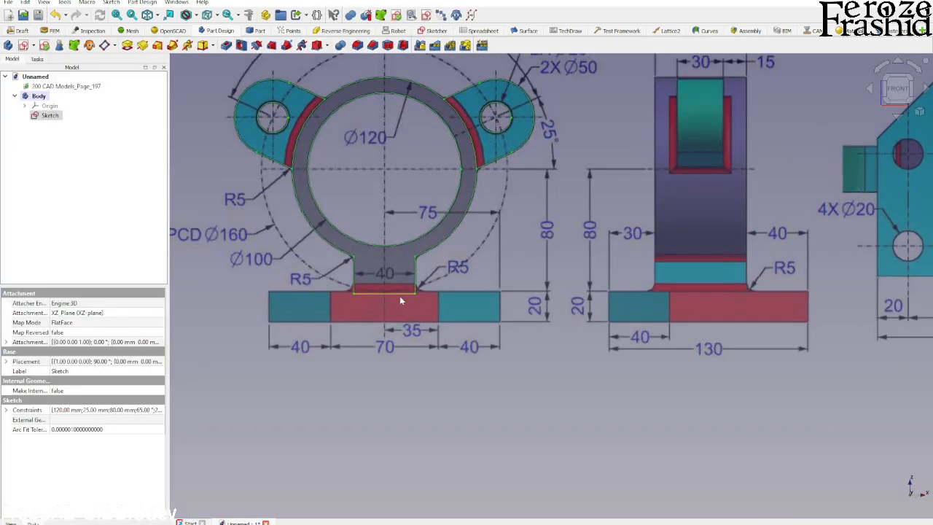
{"action": "left_click", "coordinate": [460, 304]}
{"action": "key", "text": "space"}
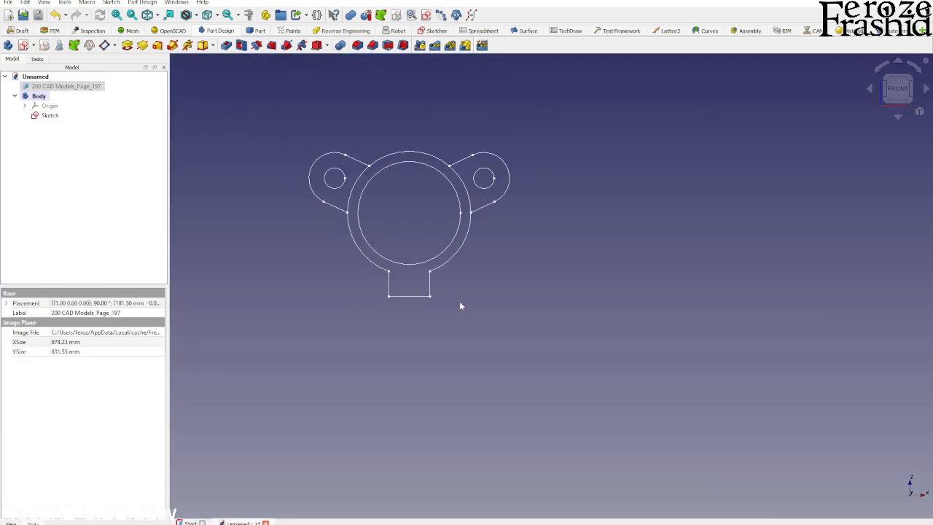
{"action": "scroll", "coordinate": [460, 305], "scroll_direction": "down", "scroll_amount": 1}
{"action": "left_click", "coordinate": [457, 211]}
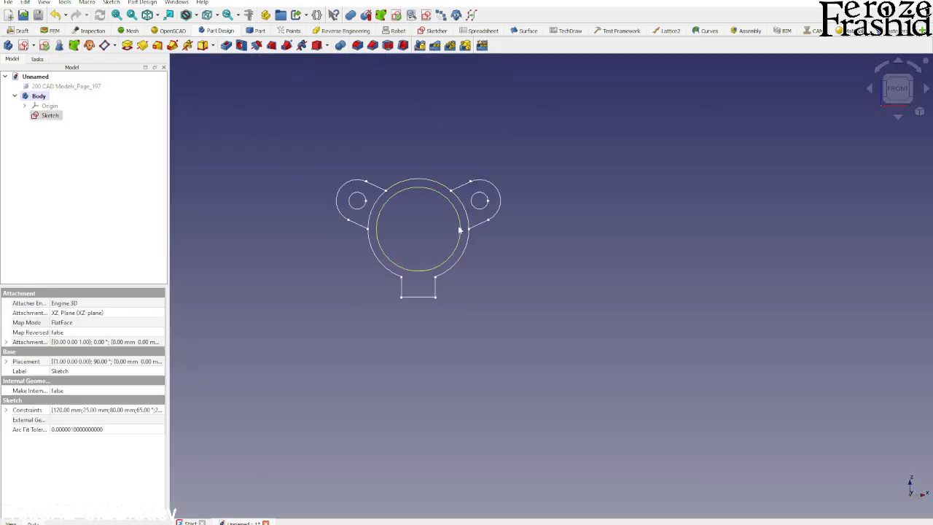
{"action": "left_click", "coordinate": [422, 242]}
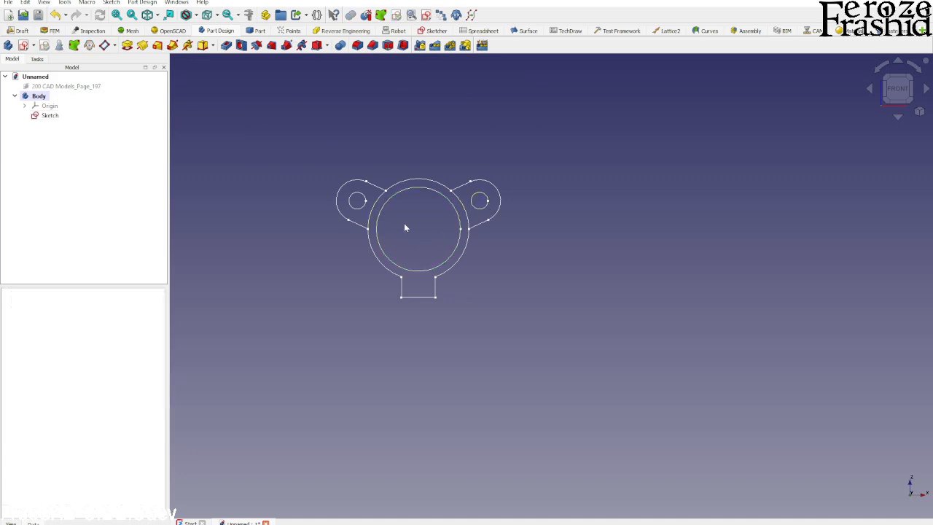
Step: Show the reference drawing to read the ring and lug widths in its side view, and hide it again
{"action": "left_click", "coordinate": [65, 86]}
{"action": "key", "text": "space"}
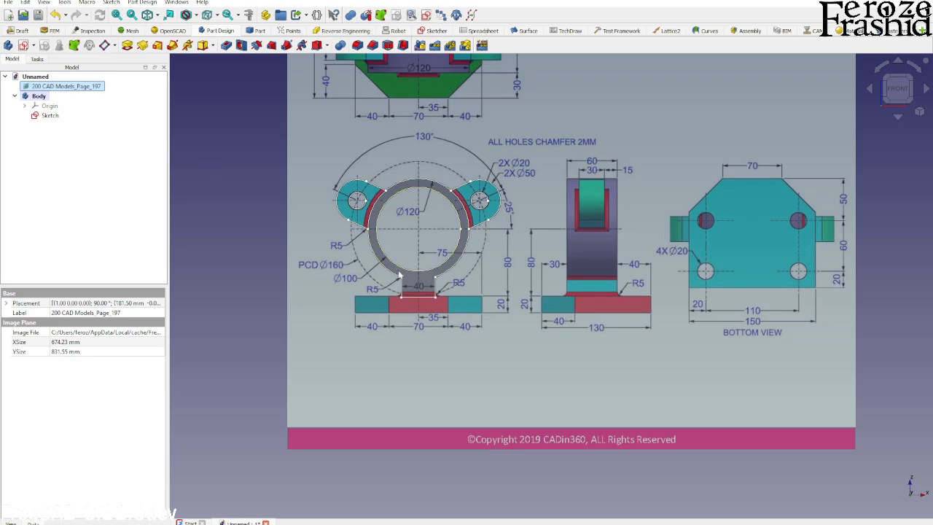
{"action": "scroll", "coordinate": [522, 172], "scroll_direction": "down", "scroll_amount": 2}
{"action": "scroll", "coordinate": [526, 165], "scroll_direction": "up", "scroll_amount": 4}
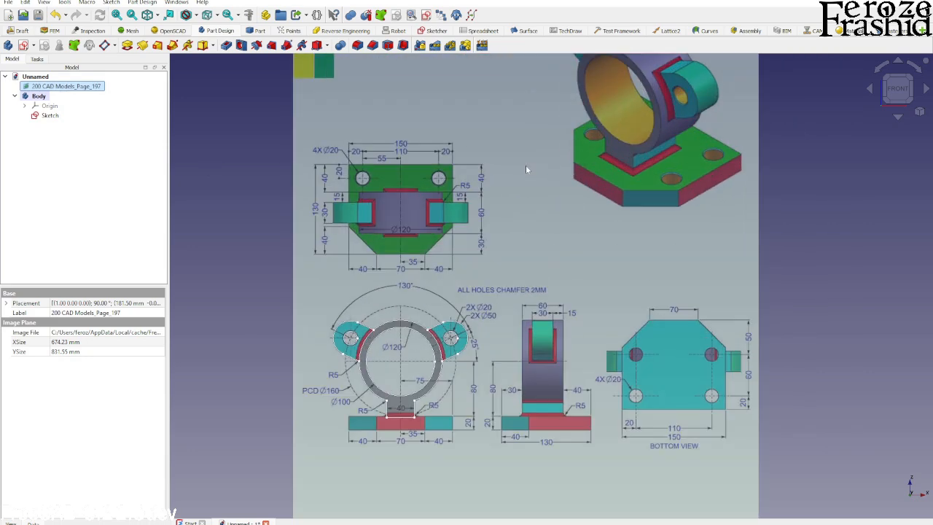
{"action": "scroll", "coordinate": [520, 309], "scroll_direction": "up", "scroll_amount": 2}
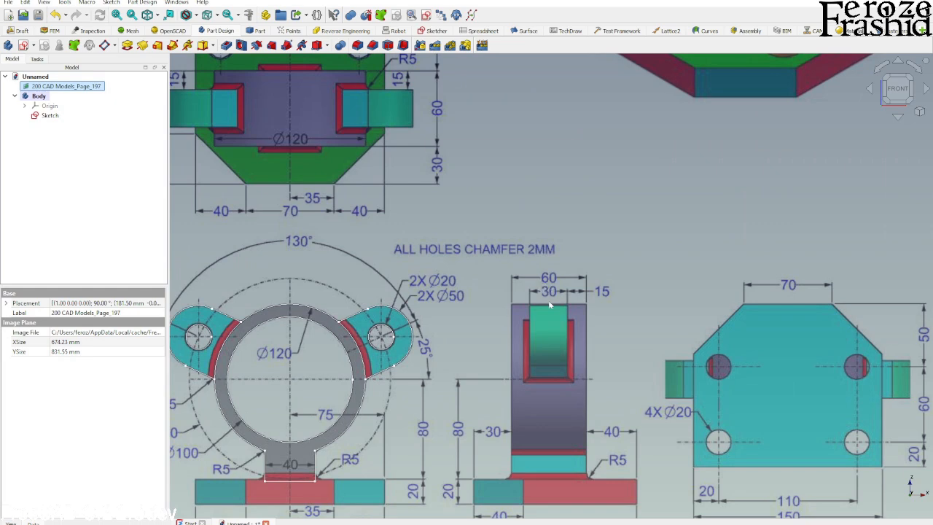
{"action": "scroll", "coordinate": [547, 291], "scroll_direction": "down", "scroll_amount": 3}
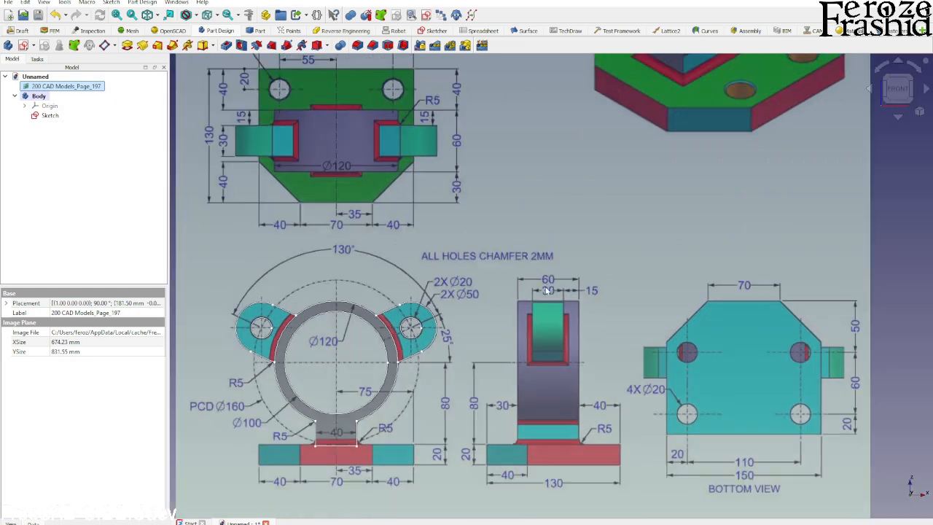
{"action": "key", "text": "space"}
Step: Pad only the sketch's inner circle, outer ring arcs and neck lines 60 mm, symmetric to the sketch plane
{"action": "scroll", "coordinate": [408, 320], "scroll_direction": "up", "scroll_amount": 2}
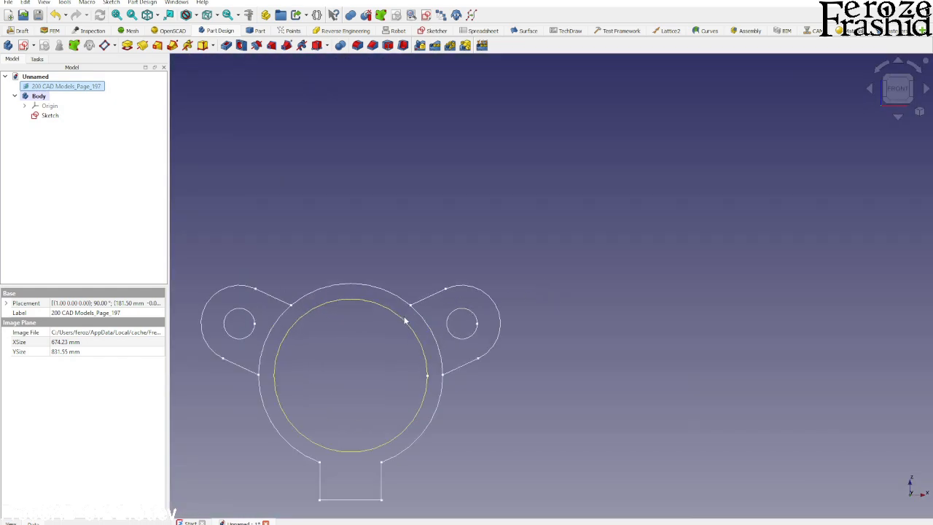
{"action": "left_click", "coordinate": [401, 322]}
{"action": "left_click", "coordinate": [398, 298]}
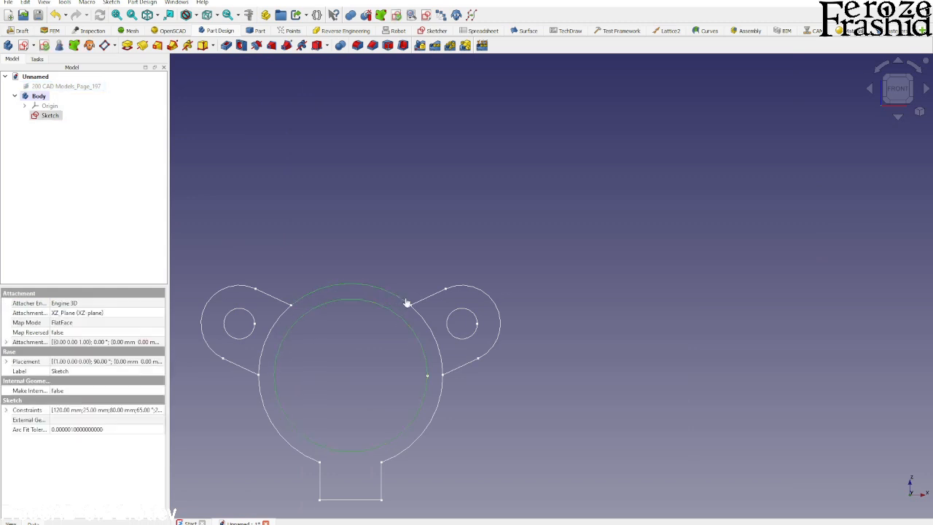
{"action": "left_click", "coordinate": [382, 476], "text": "ctrl"}
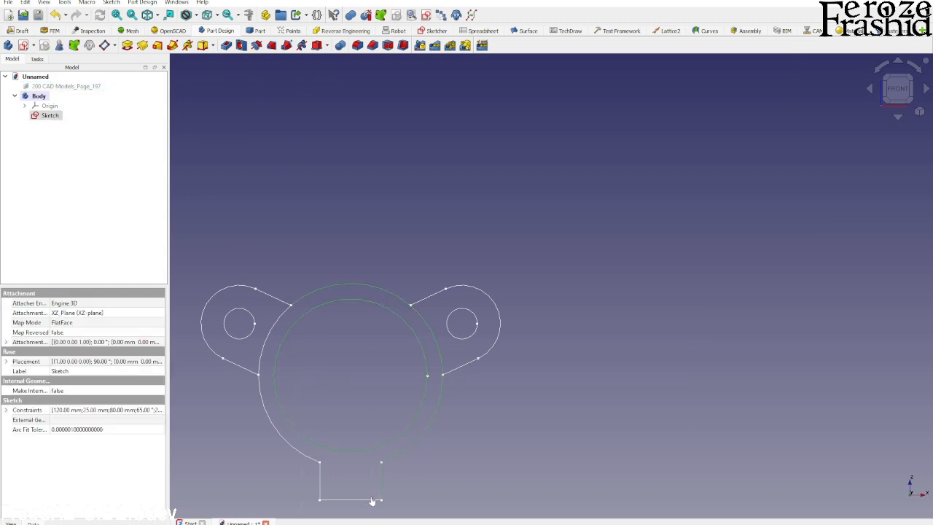
{"action": "left_click", "coordinate": [371, 500], "text": "ctrl"}
{"action": "left_click", "coordinate": [320, 481], "text": "ctrl"}
{"action": "left_click", "coordinate": [284, 439], "text": "ctrl"}
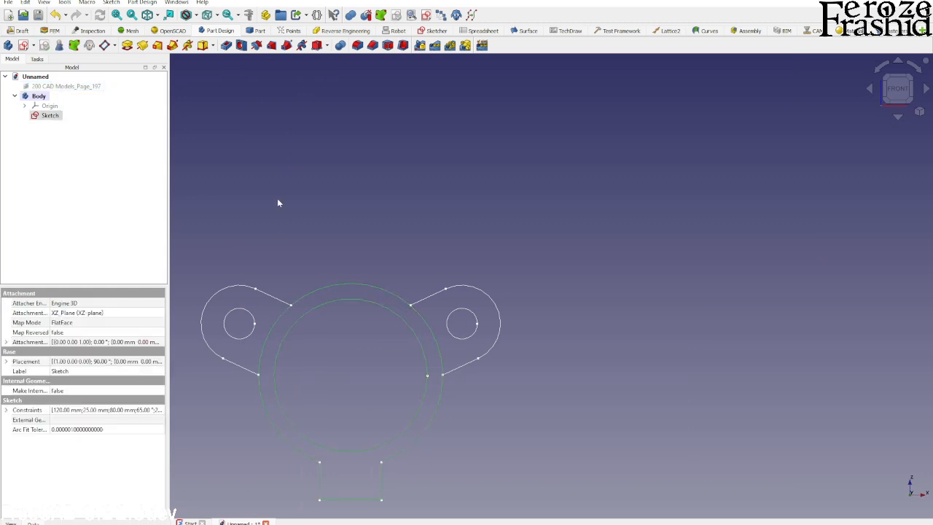
{"action": "left_click", "coordinate": [127, 45]}
{"action": "type", "text": "60"}
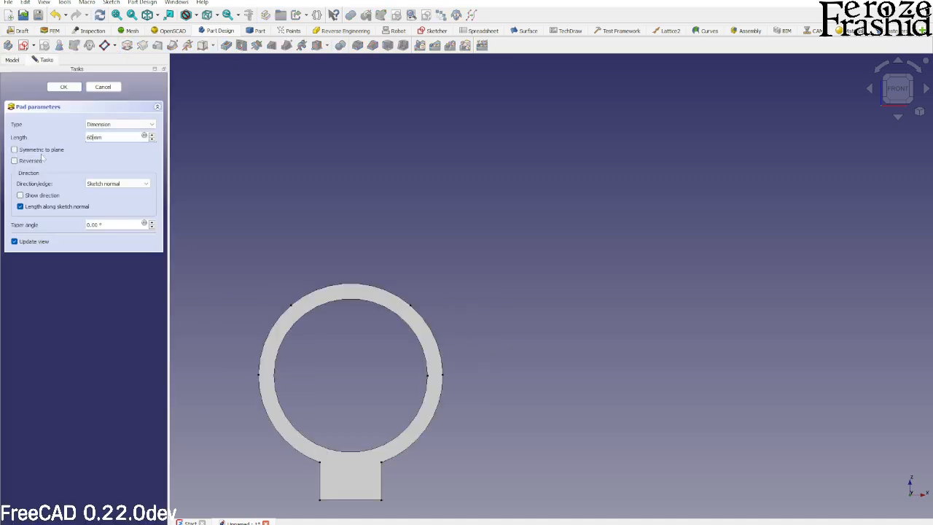
{"action": "left_click", "coordinate": [41, 149]}
{"action": "left_click", "coordinate": [64, 92]}
{"action": "scroll", "coordinate": [369, 213], "scroll_direction": "down", "scroll_amount": 3}
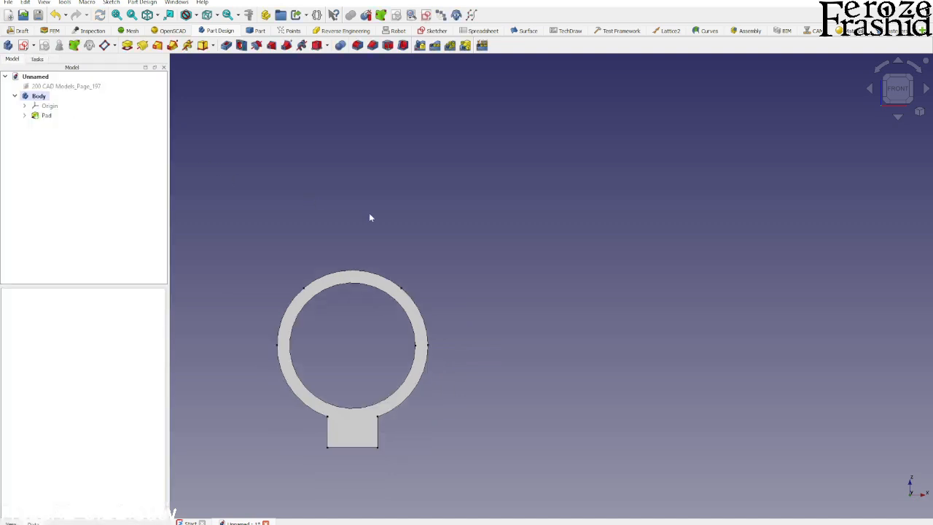
{"action": "middle_click_drag", "start_coordinate": [425, 248], "coordinate": [333, 295]}
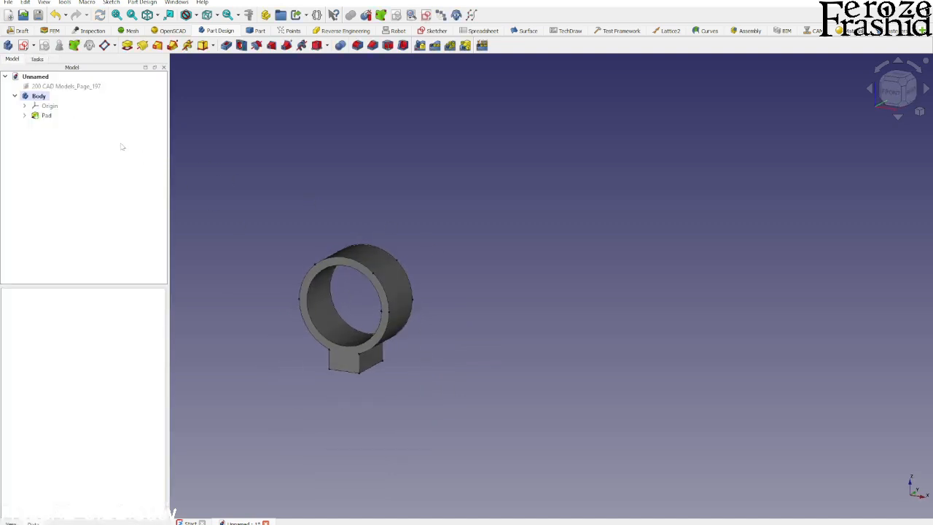
Step: Make the sketch under the ring pad visible and hide the padded ring to expose the lug edges
{"action": "left_click", "coordinate": [24, 115]}
{"action": "left_click", "coordinate": [59, 124]}
{"action": "key", "text": "space"}
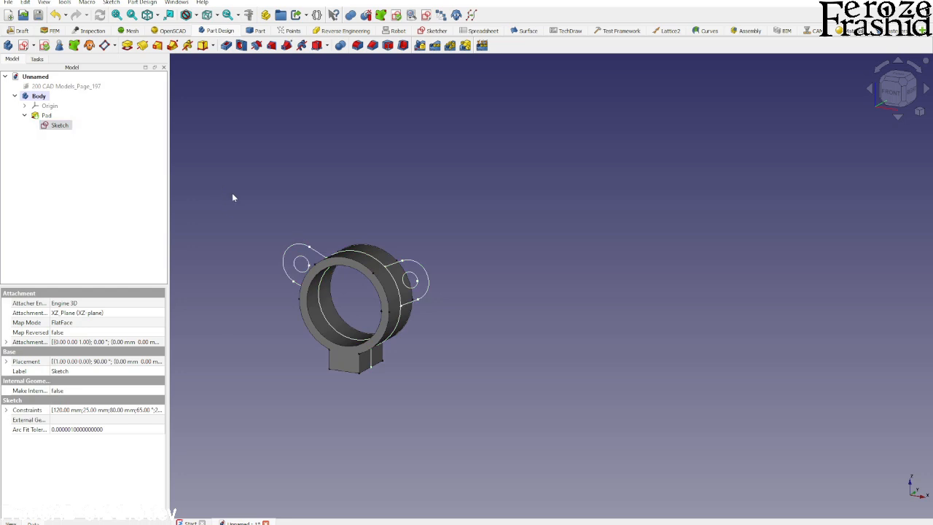
{"action": "left_click", "coordinate": [233, 196]}
{"action": "left_click", "coordinate": [324, 273]}
{"action": "key", "text": "space"}
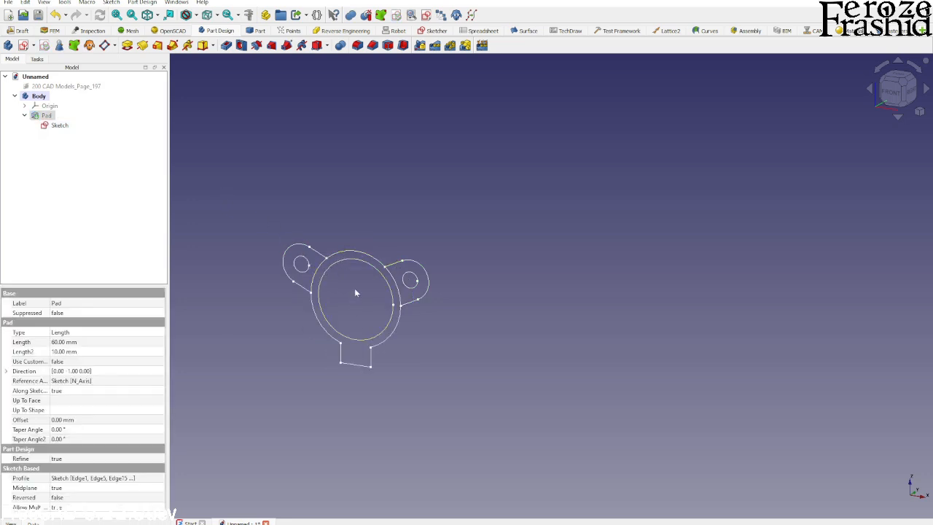
{"action": "scroll", "coordinate": [355, 293], "scroll_direction": "up", "scroll_amount": 3}
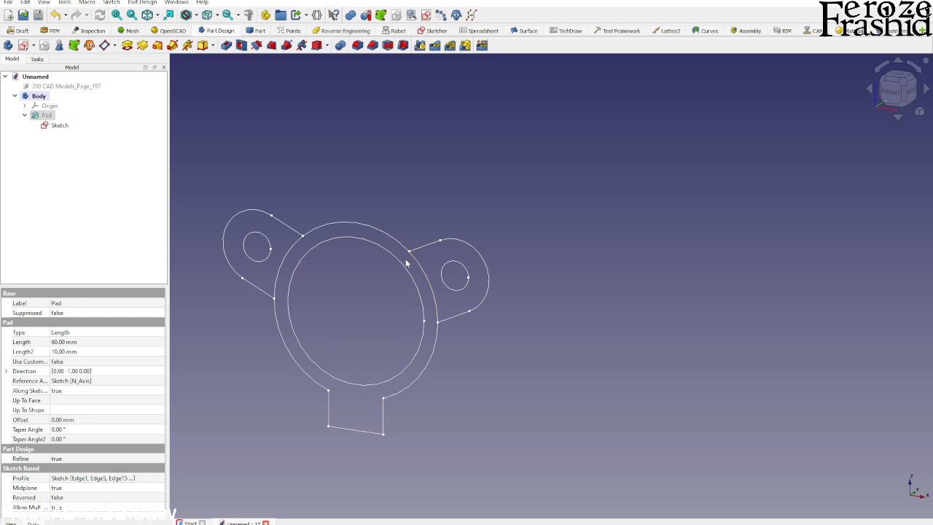
Step: Pad both lug outlines with their holes and bordering ring arcs 30 mm, symmetric to the sketch plane
{"action": "left_click", "coordinate": [427, 277]}
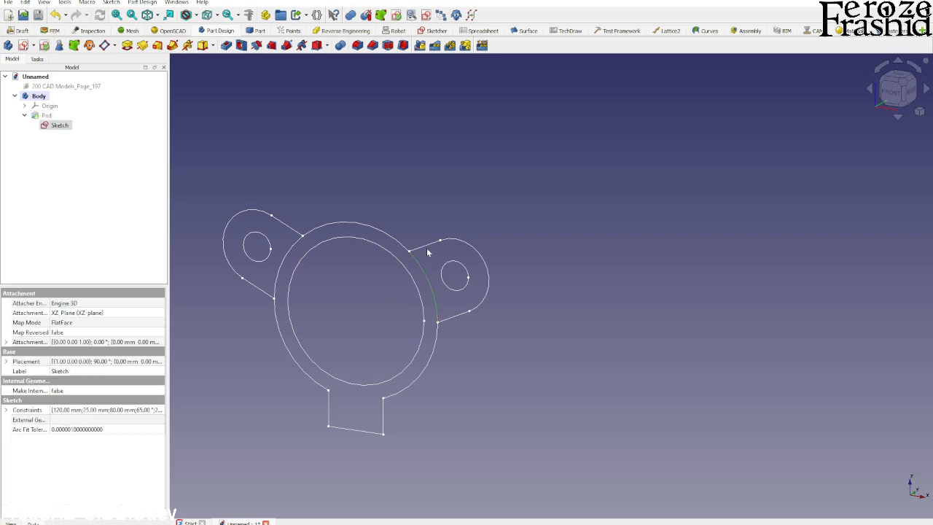
{"action": "left_click", "coordinate": [452, 245], "text": "ctrl"}
{"action": "left_click", "coordinate": [462, 315], "text": "ctrl"}
{"action": "left_click", "coordinate": [462, 291], "text": "ctrl"}
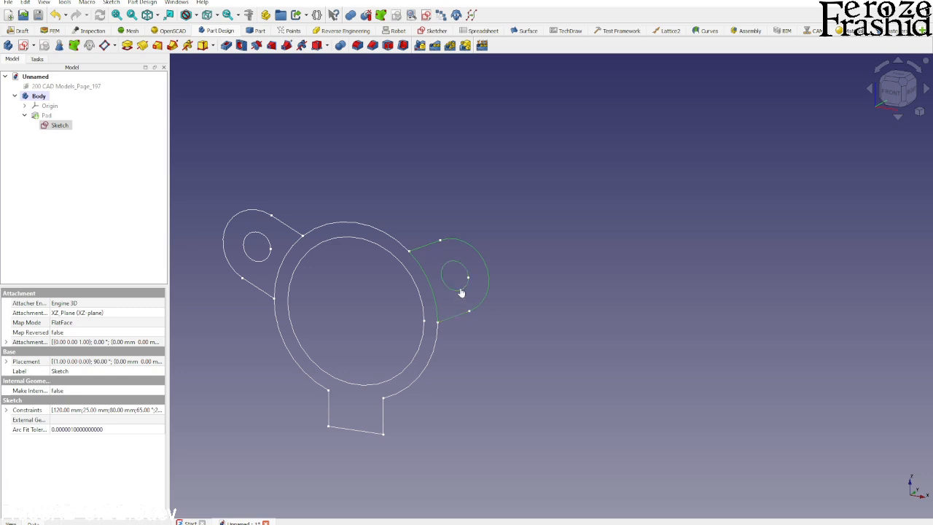
{"action": "left_click", "coordinate": [412, 257], "text": "ctrl"}
{"action": "left_click", "coordinate": [298, 248], "text": "ctrl"}
{"action": "left_click", "coordinate": [282, 223], "text": "ctrl"}
{"action": "left_click", "coordinate": [255, 214], "text": "ctrl"}
{"action": "left_click", "coordinate": [251, 284], "text": "ctrl"}
{"action": "left_click", "coordinate": [127, 48]}
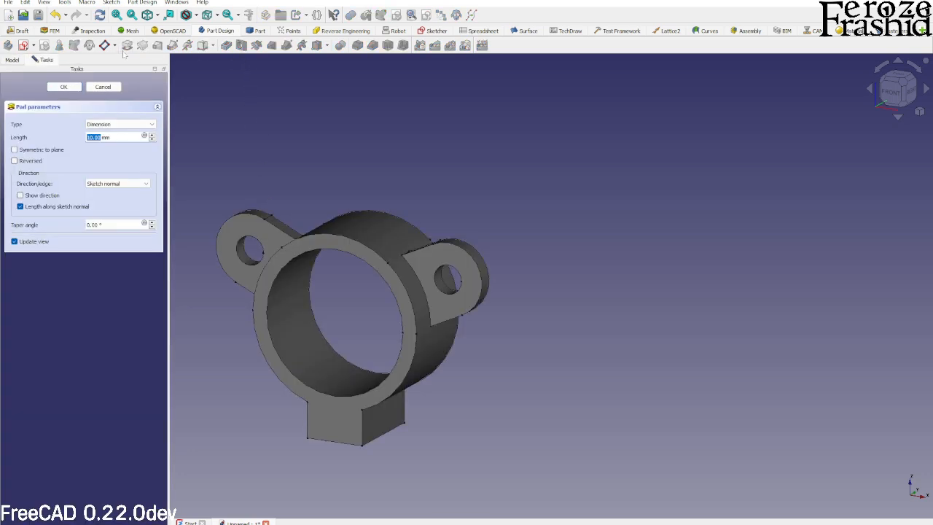
{"action": "type", "text": "3"}
{"action": "left_click", "coordinate": [39, 150]}
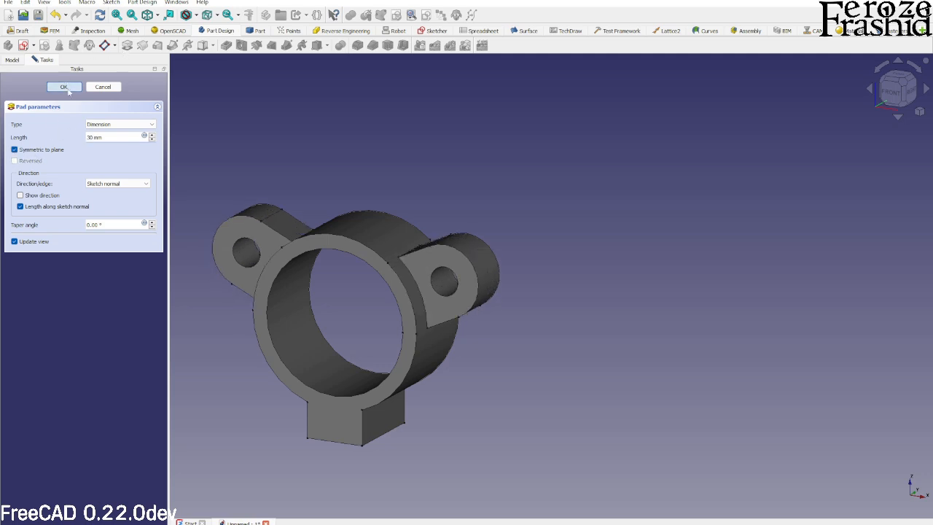
{"action": "left_click", "coordinate": [65, 87]}
{"action": "mouse_move", "coordinate": [348, 284]}
{"action": "middle_mouse_down"}
{"action": "mouse_move", "coordinate": [475, 237]}
{"action": "mouse_move", "coordinate": [430, 286]}
{"action": "mouse_move", "coordinate": [342, 299]}
{"action": "middle_mouse_up"}
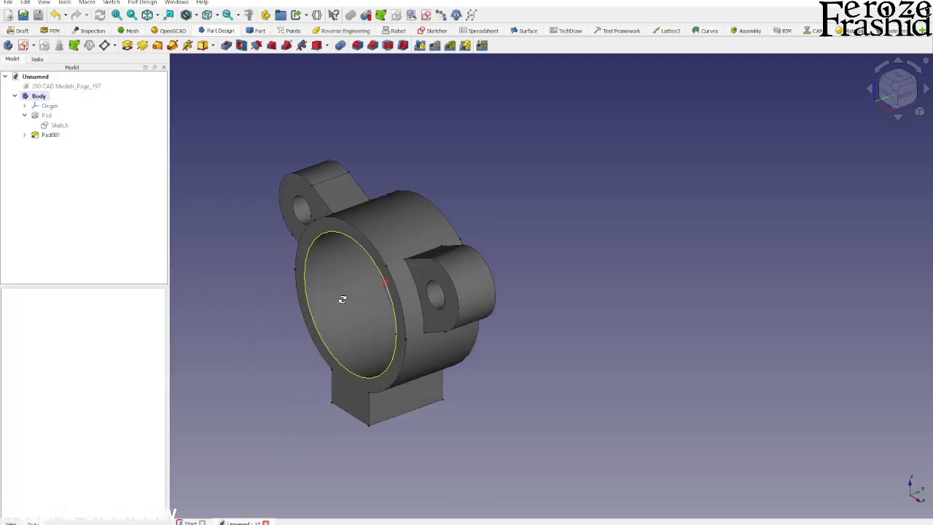
Step: Show the reference drawing to examine the base plate's views and dimensions around the padded ring, and hide it again
{"action": "left_click", "coordinate": [65, 86]}
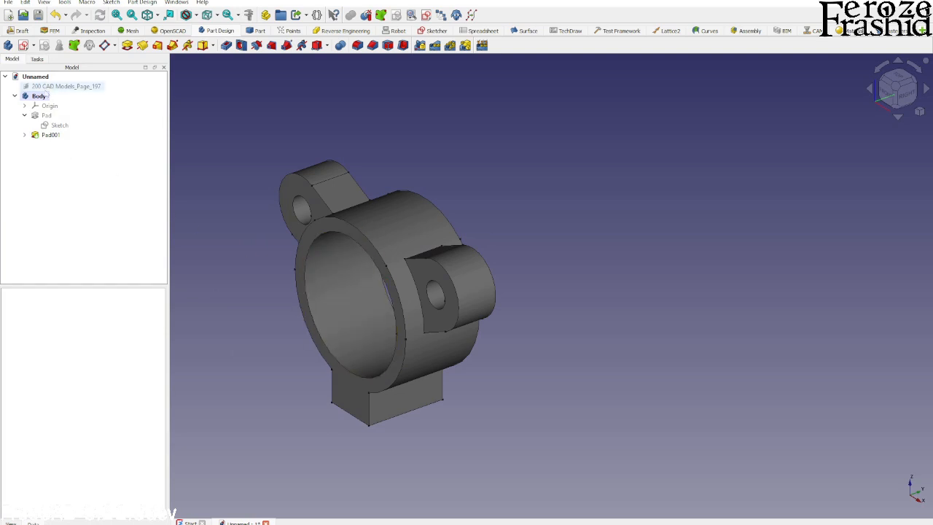
{"action": "key", "text": "space"}
{"action": "scroll", "coordinate": [580, 194], "scroll_direction": "up", "scroll_amount": 3}
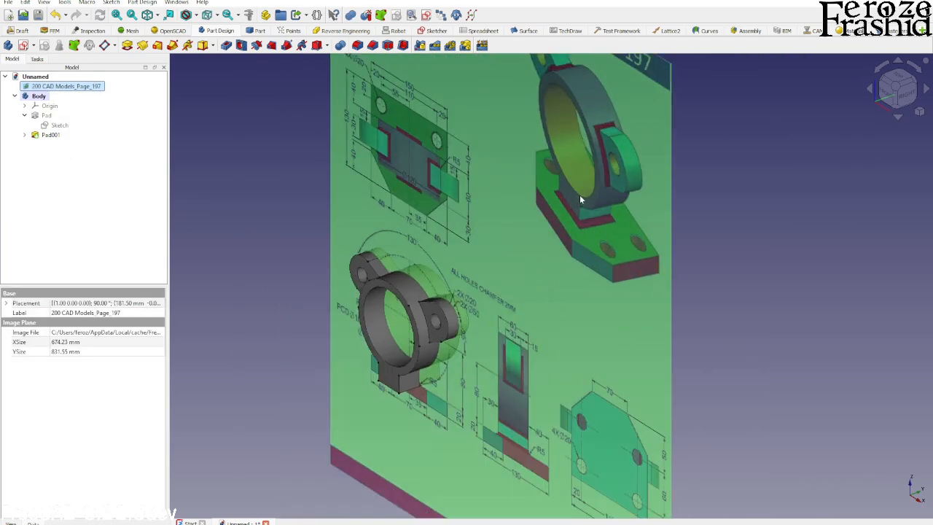
{"action": "middle_click_drag", "start_coordinate": [580, 195], "coordinate": [630, 175]}
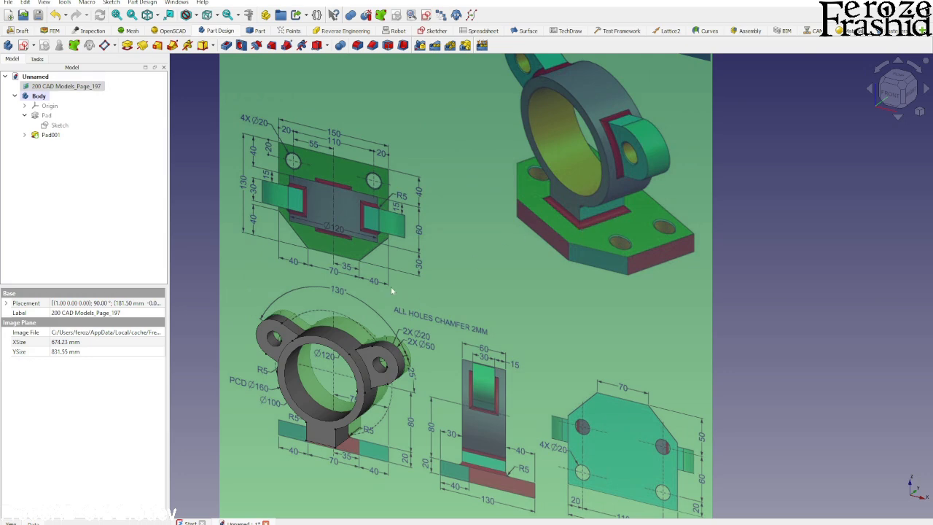
{"action": "scroll", "coordinate": [360, 390], "scroll_direction": "down", "scroll_amount": 3}
{"action": "scroll", "coordinate": [354, 380], "scroll_direction": "up", "scroll_amount": 5}
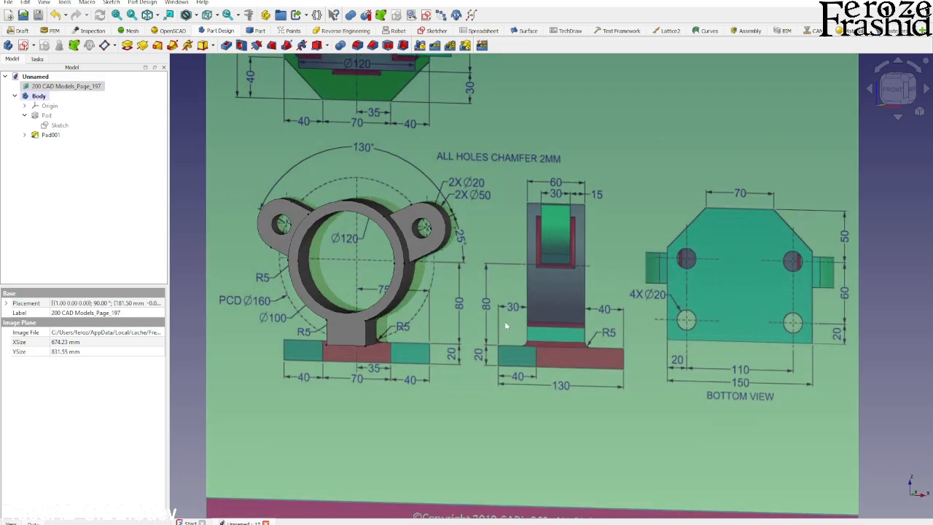
{"action": "key", "text": "space"}
Step: Display the axis cross at the origin and inspect the neck's lower end from near the front
{"action": "key", "text": "a"}
{"action": "key", "text": "c"}
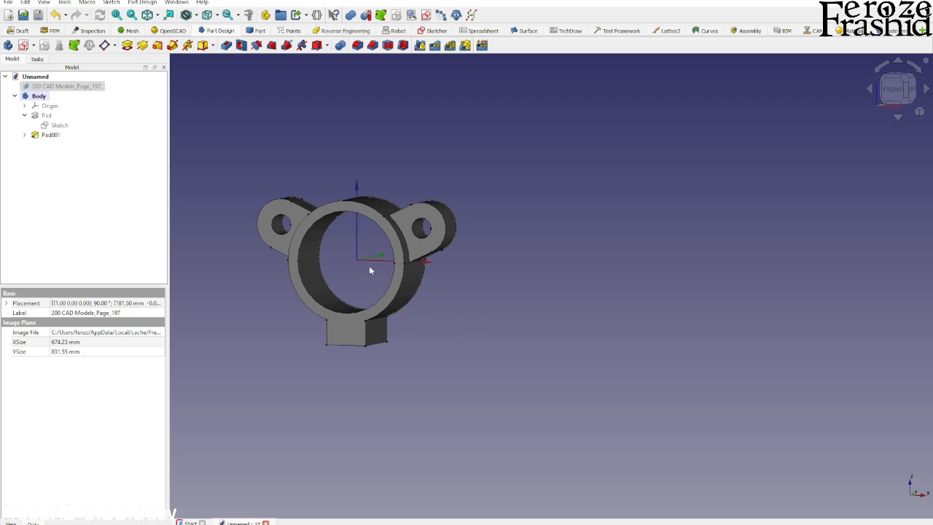
{"action": "middle_click_drag", "start_coordinate": [366, 267], "coordinate": [395, 255]}
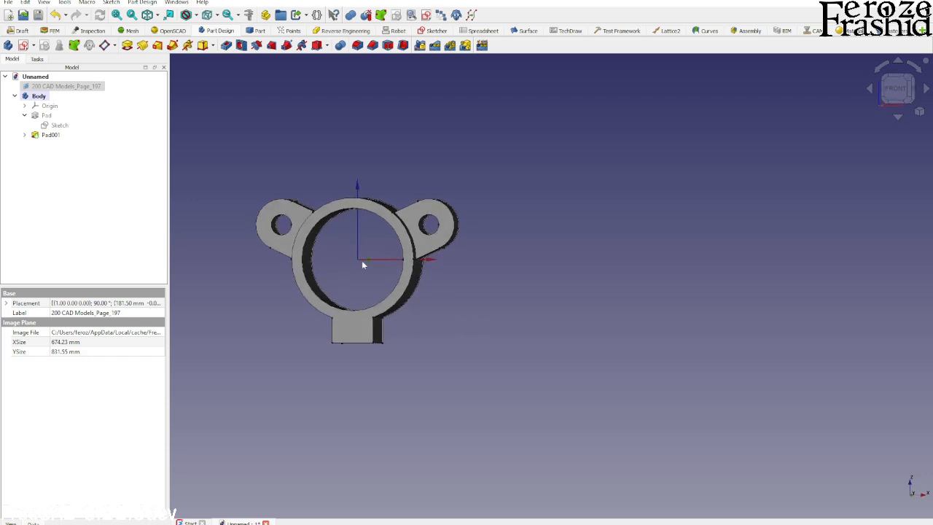
{"action": "scroll", "coordinate": [365, 346], "scroll_direction": "up", "scroll_amount": 6}
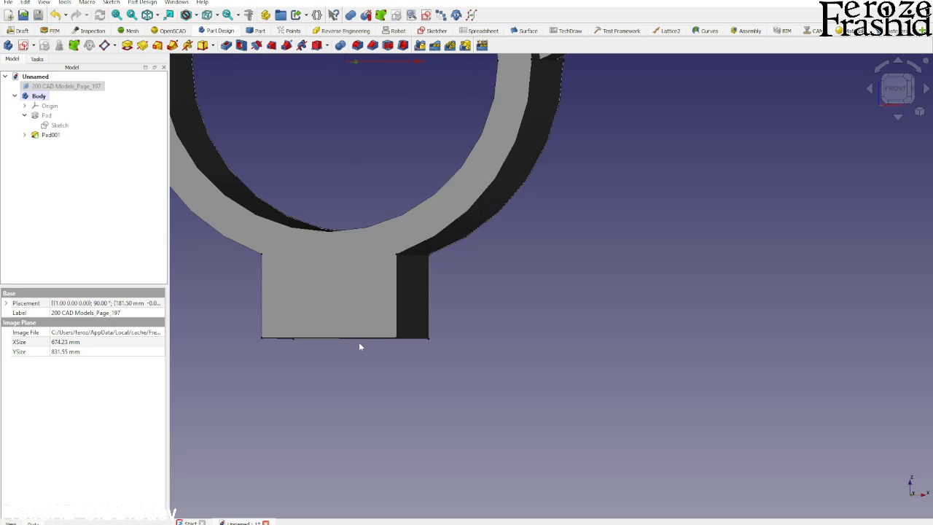
{"action": "scroll", "coordinate": [379, 346], "scroll_direction": "down", "scroll_amount": 3}
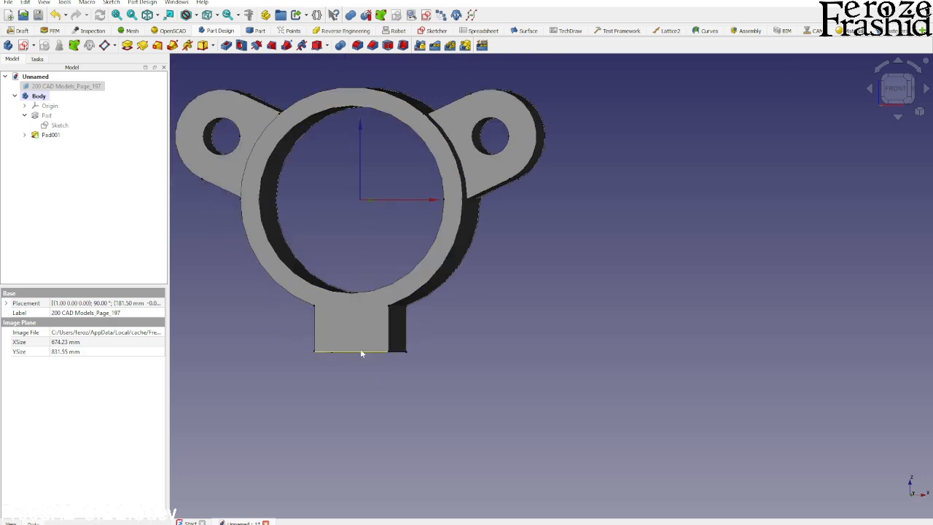
Step: Set the reference image to the XY plane and show it, viewed from above
{"action": "scroll", "coordinate": [349, 323], "scroll_direction": "down", "scroll_amount": 2}
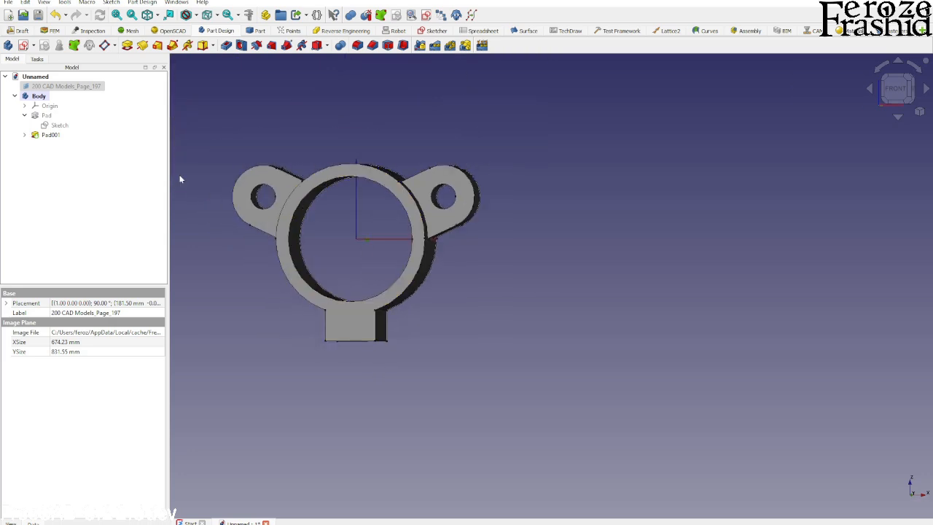
{"action": "double_click", "coordinate": [64, 86]}
{"action": "left_click", "coordinate": [20, 134]}
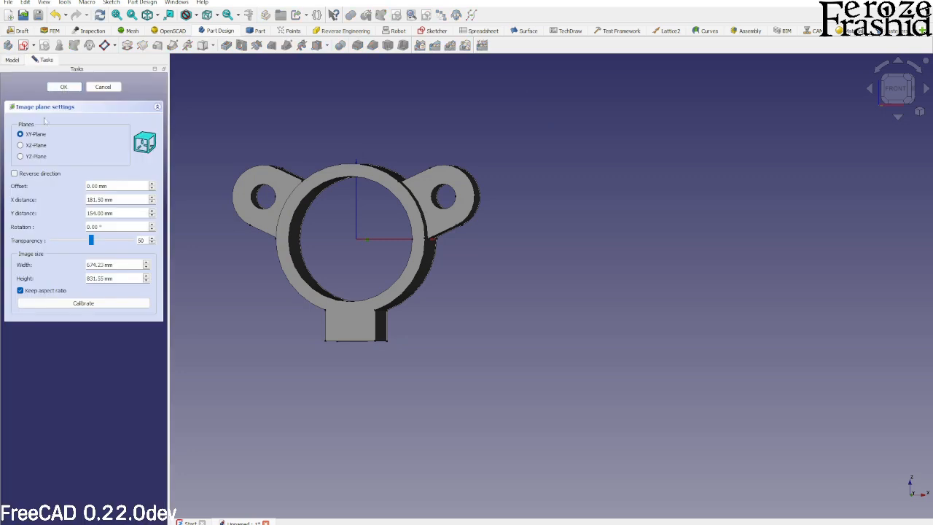
{"action": "left_click", "coordinate": [64, 86]}
{"action": "key", "text": "space"}
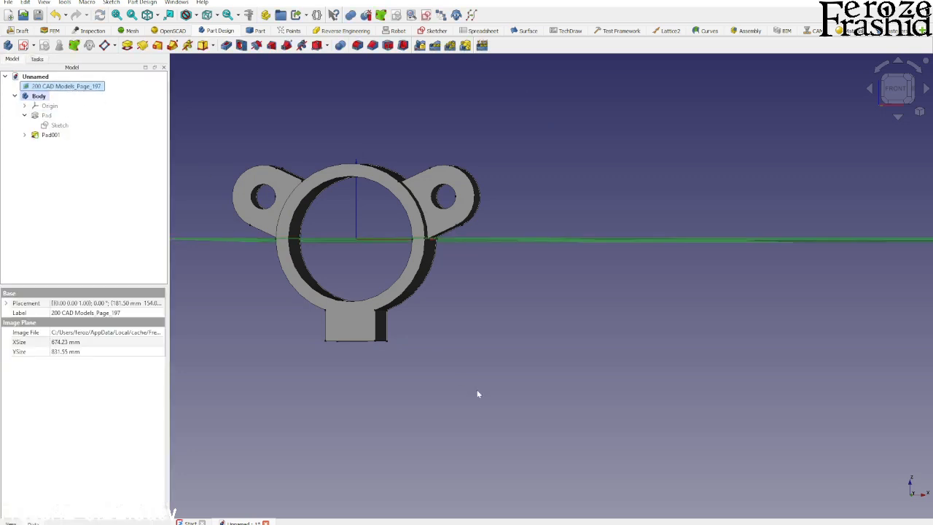
{"action": "scroll", "coordinate": [478, 391], "scroll_direction": "down", "scroll_amount": 4}
{"action": "middle_click_drag", "start_coordinate": [482, 375], "coordinate": [486, 439]}
{"action": "middle_click_drag", "start_coordinate": [436, 276], "coordinate": [447, 306]}
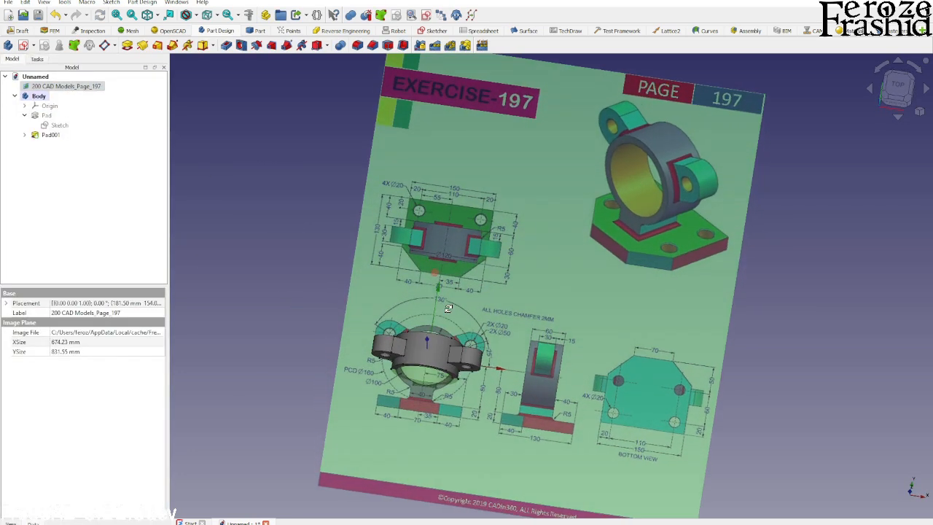
{"action": "left_click", "coordinate": [898, 85]}
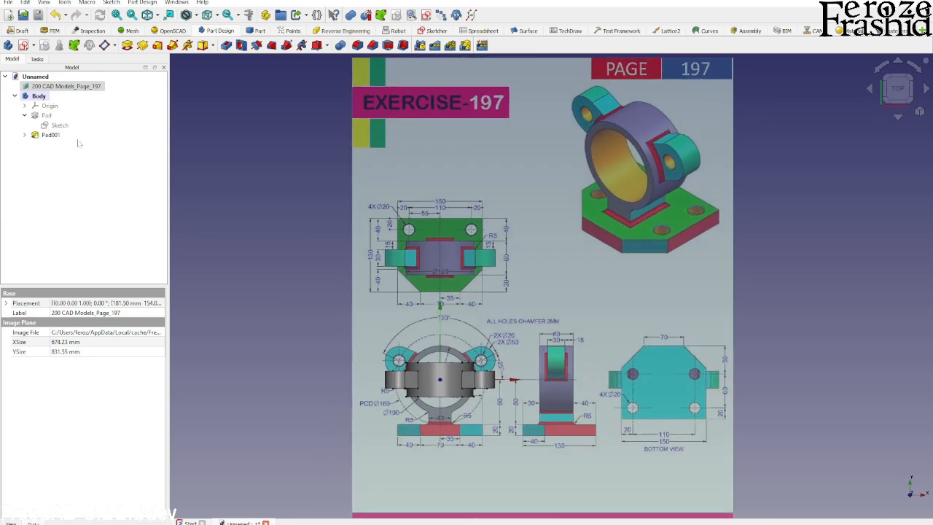
Step: Move the reference image about 215 mm along negative Y so its base plate top view lines up with the ring
{"action": "right_click", "coordinate": [69, 86]}
{"action": "left_click", "coordinate": [91, 104]}
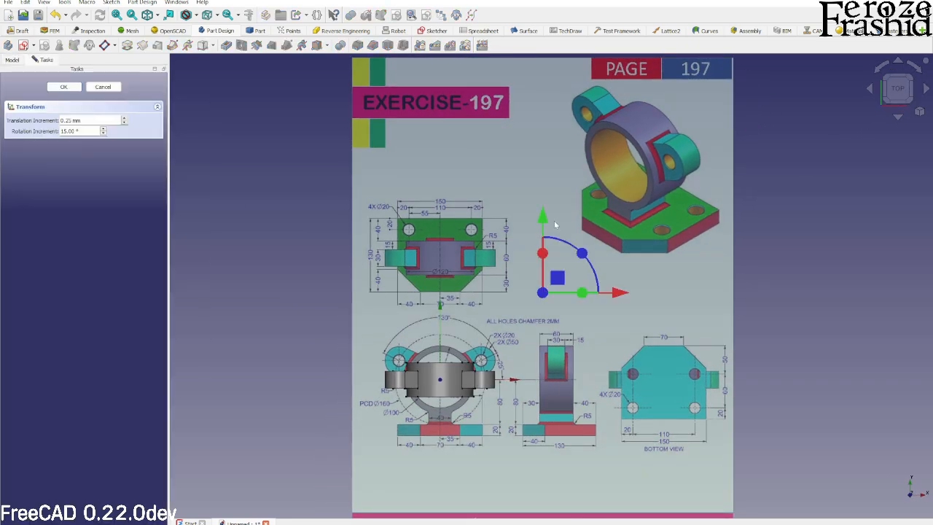
{"action": "left_click_drag", "start_coordinate": [546, 218], "coordinate": [543, 338]}
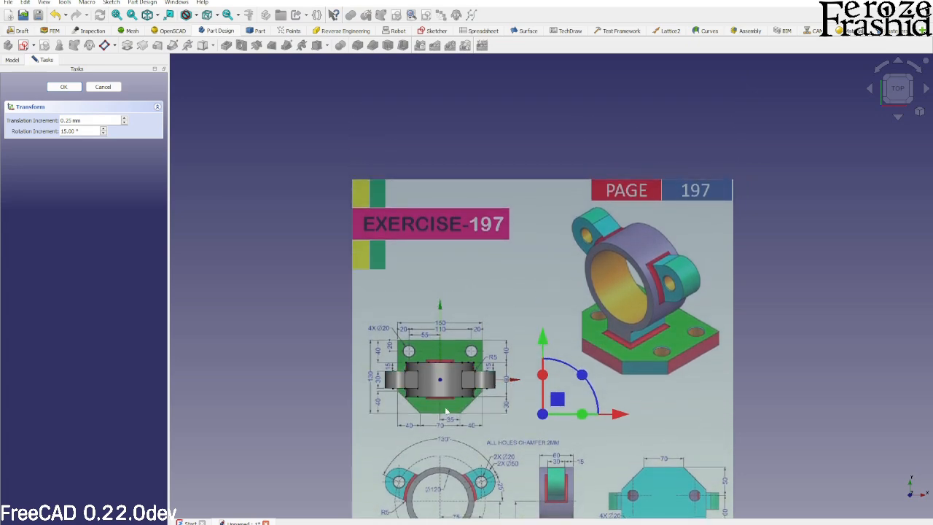
{"action": "scroll", "coordinate": [446, 402], "scroll_direction": "up", "scroll_amount": 3}
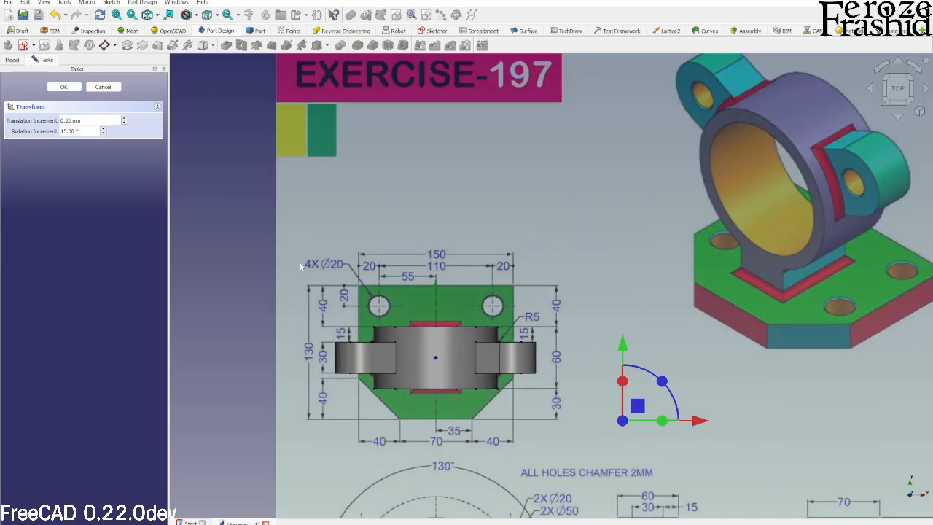
{"action": "left_click", "coordinate": [63, 87]}
Step: Lower the reference image 80 mm along Z using an 80 mm translation increment, working from the front view
{"action": "scroll", "coordinate": [484, 213], "scroll_direction": "down", "scroll_amount": 5}
{"action": "middle_click_drag", "start_coordinate": [484, 213], "coordinate": [440, 263]}
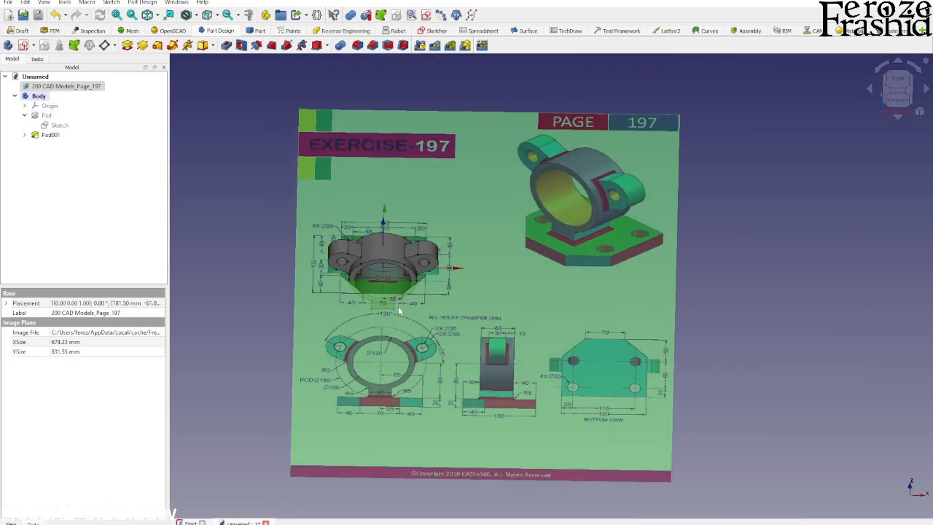
{"action": "left_click", "coordinate": [896, 99]}
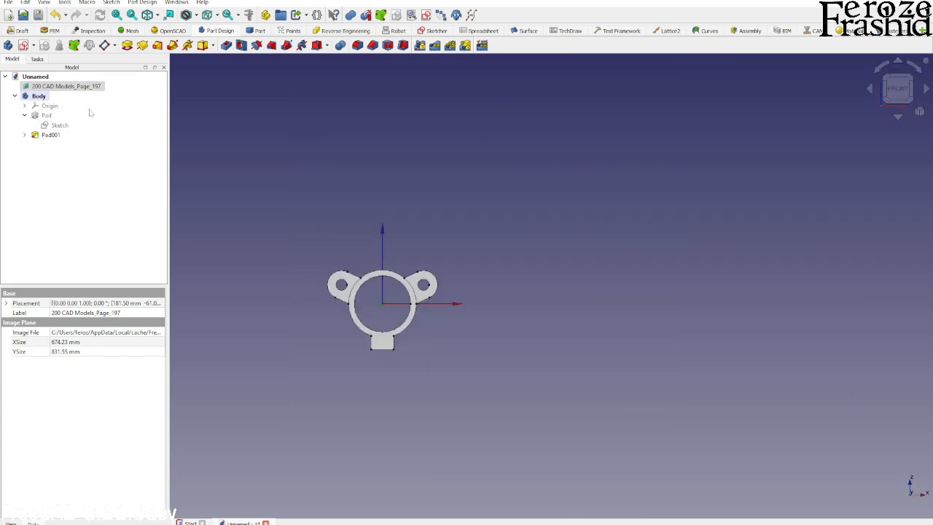
{"action": "left_click", "coordinate": [65, 87]}
{"action": "right_click", "coordinate": [64, 86]}
{"action": "left_click", "coordinate": [84, 102]}
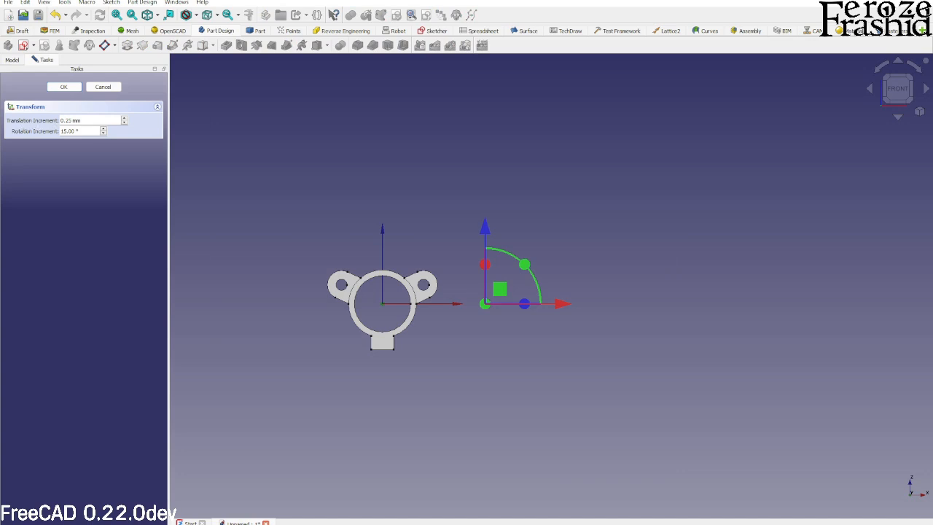
{"action": "left_click_drag", "start_coordinate": [84, 121], "coordinate": [57, 122]}
{"action": "type", "text": "80"}
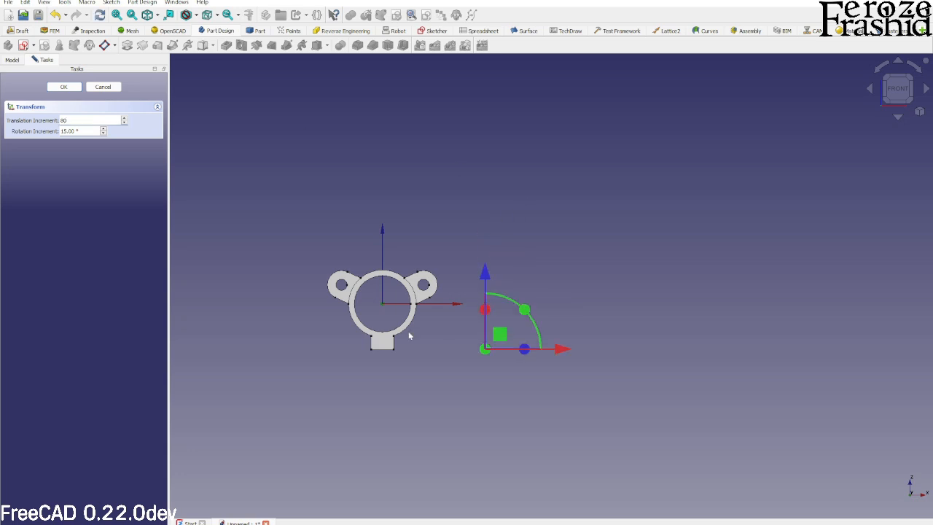
{"action": "left_click", "coordinate": [63, 87]}
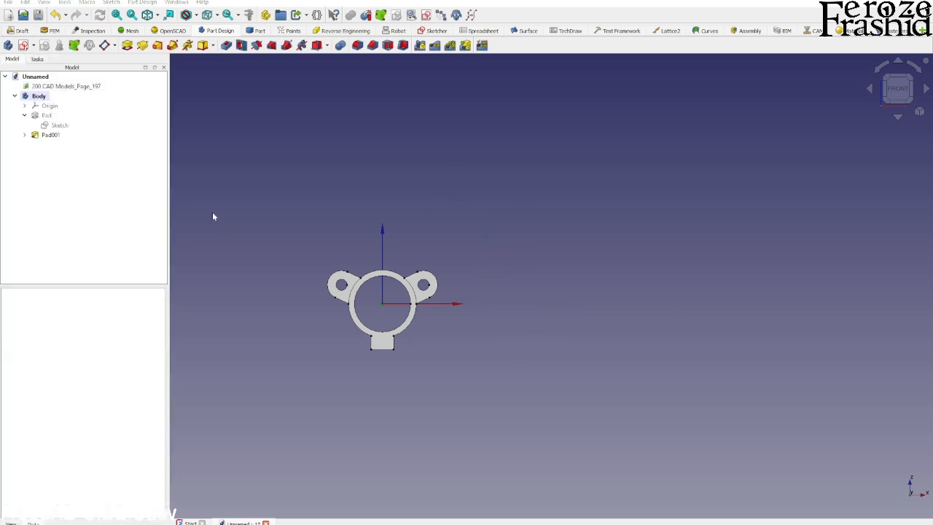
Step: Create an empty sketch on the XY plane for the base plate, check its height against the ring, and close it
{"action": "left_click", "coordinate": [22, 45]}
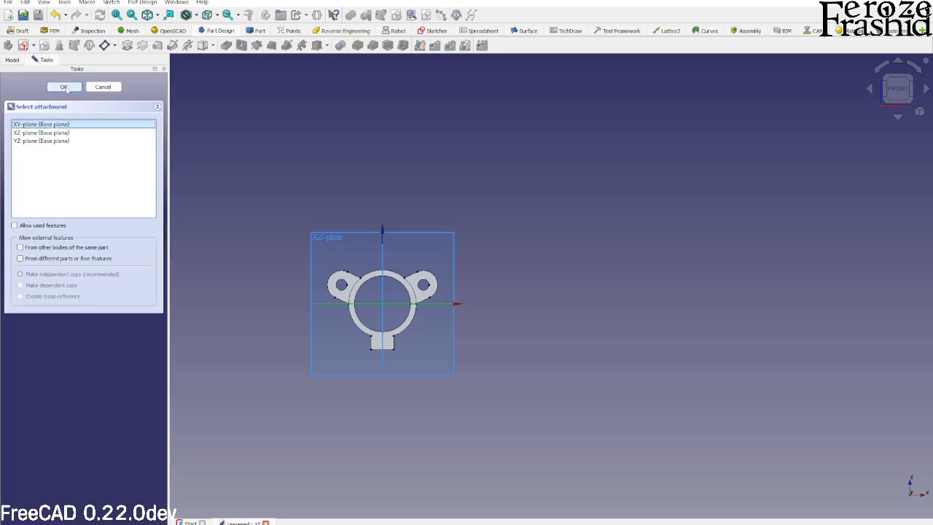
{"action": "left_click", "coordinate": [64, 87]}
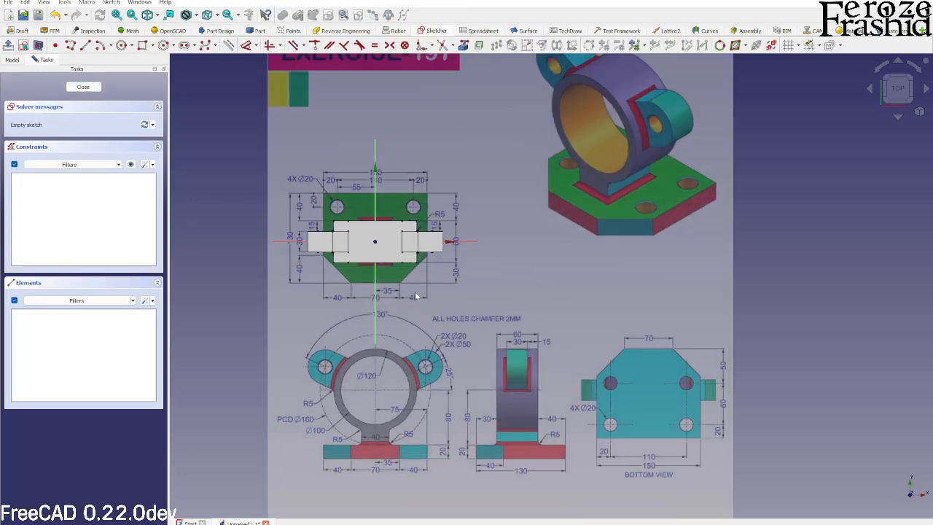
{"action": "mouse_move", "coordinate": [424, 229]}
{"action": "middle_mouse_down"}
{"action": "mouse_move", "coordinate": [427, 151]}
{"action": "mouse_move", "coordinate": [411, 162]}
{"action": "middle_mouse_up"}
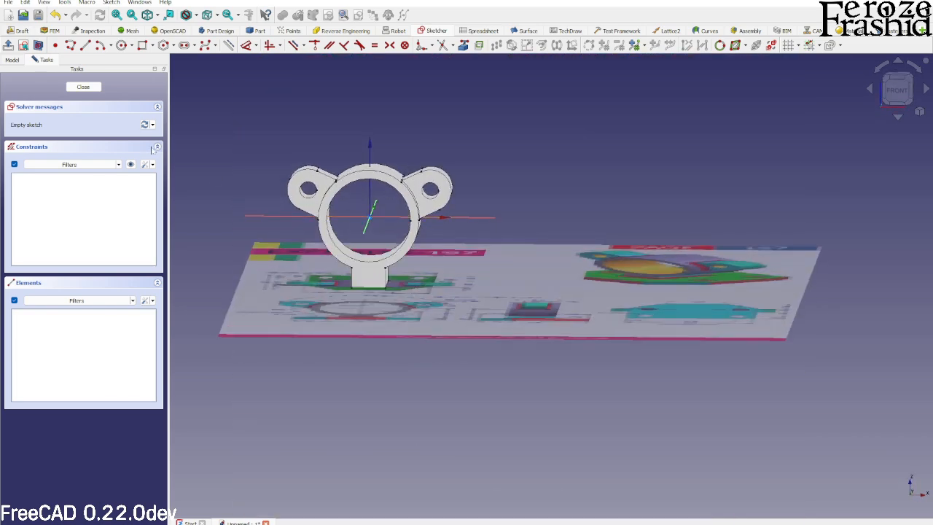
{"action": "left_click", "coordinate": [84, 88]}
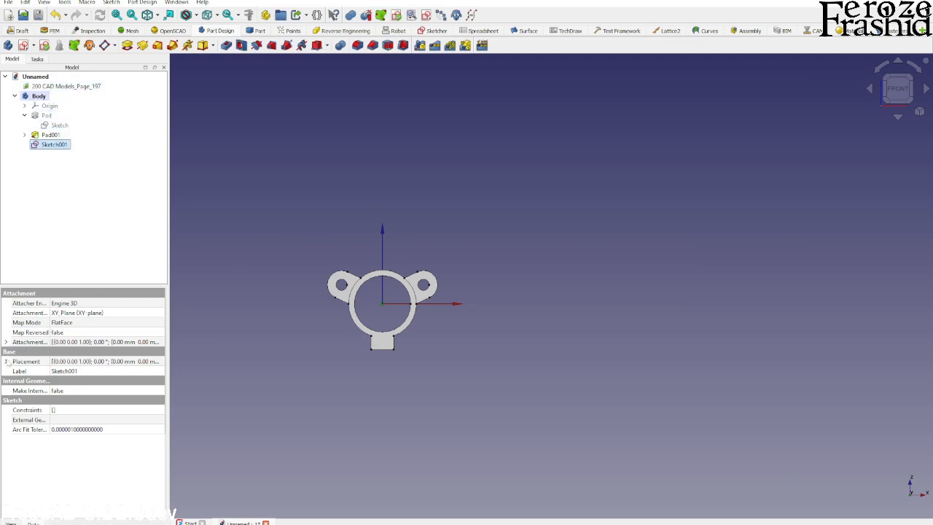
Step: Set the new sketch's attachment offset to -80 mm in Z
{"action": "left_click", "coordinate": [6, 343]}
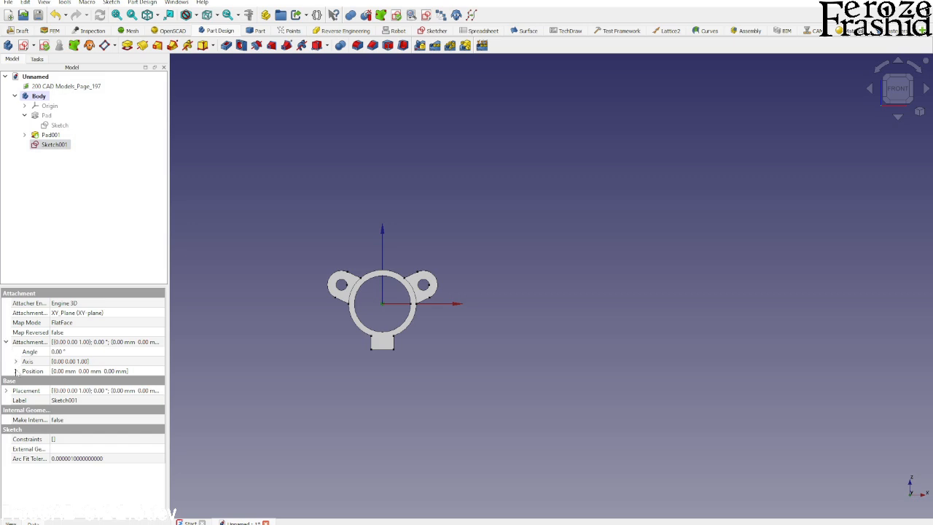
{"action": "left_click", "coordinate": [16, 371]}
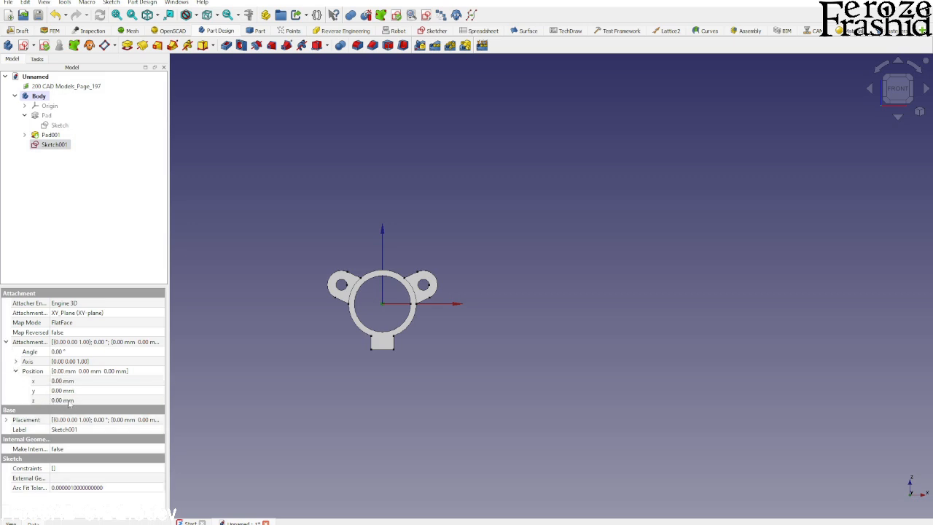
{"action": "left_click", "coordinate": [69, 401]}
{"action": "type", "text": "-80"}
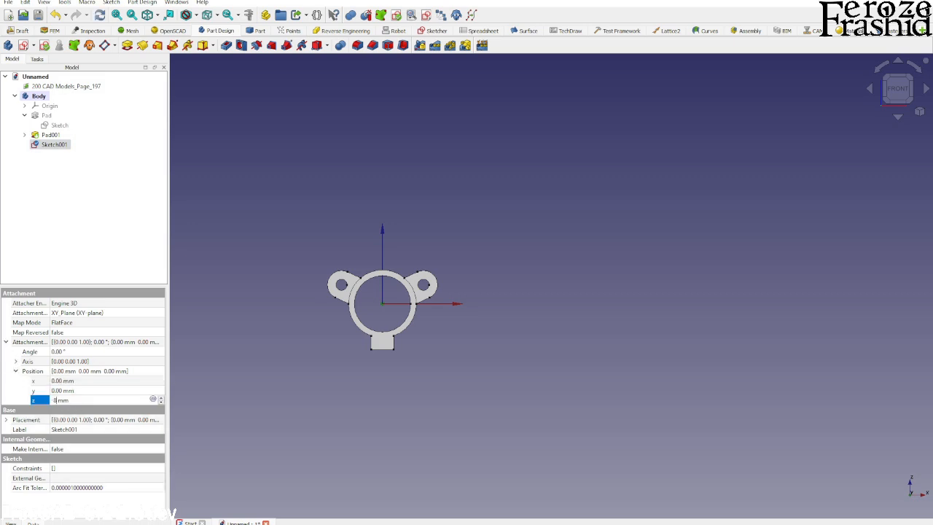
{"action": "key", "text": "Return"}
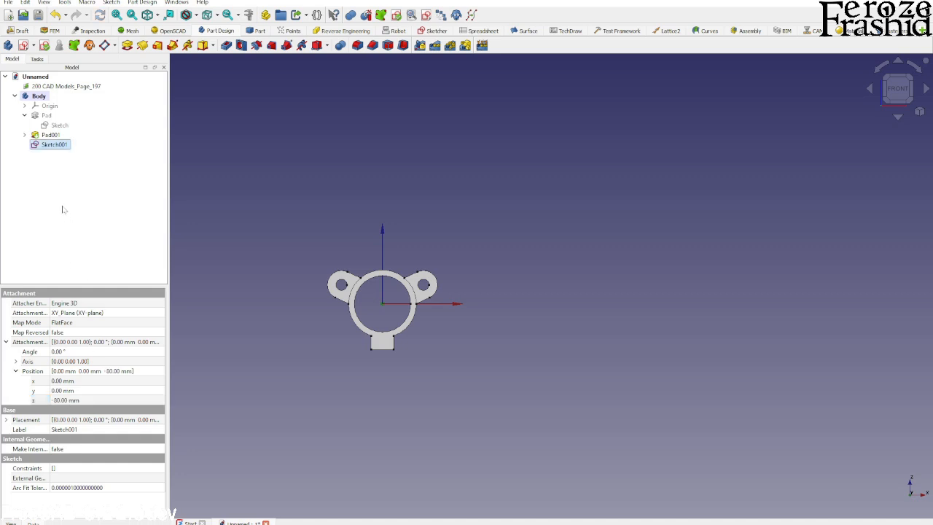
Step: Reopen the lowered sketch in top view and hide the ring and lug solid to expose the base plate drawing
{"action": "double_click", "coordinate": [50, 144]}
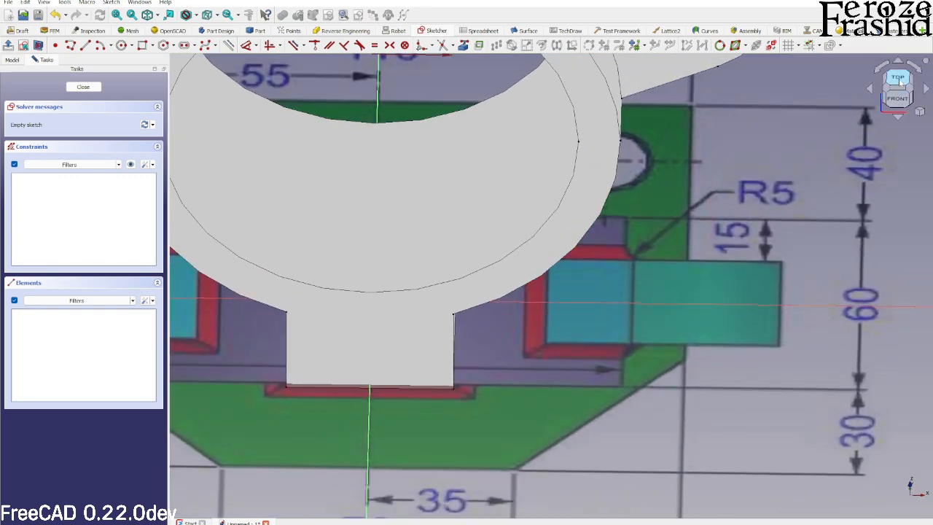
{"action": "left_click", "coordinate": [899, 78]}
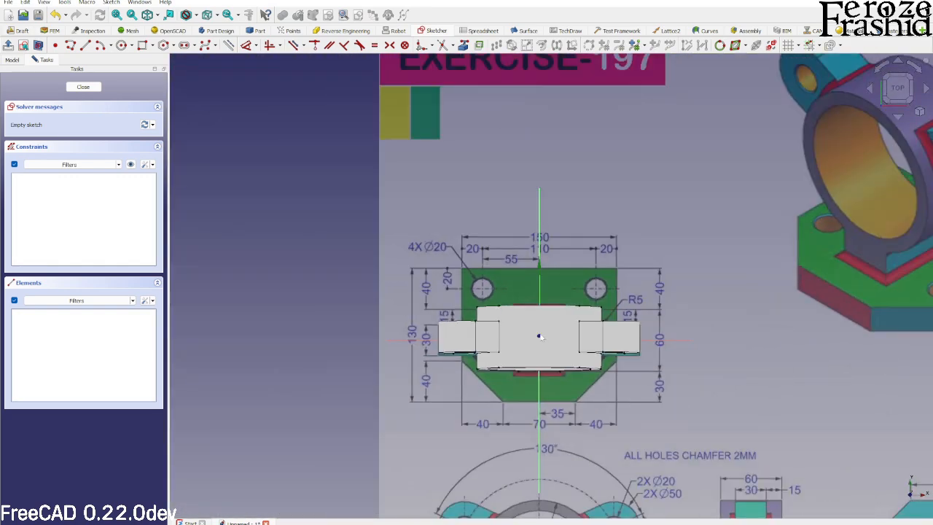
{"action": "left_click", "coordinate": [13, 60]}
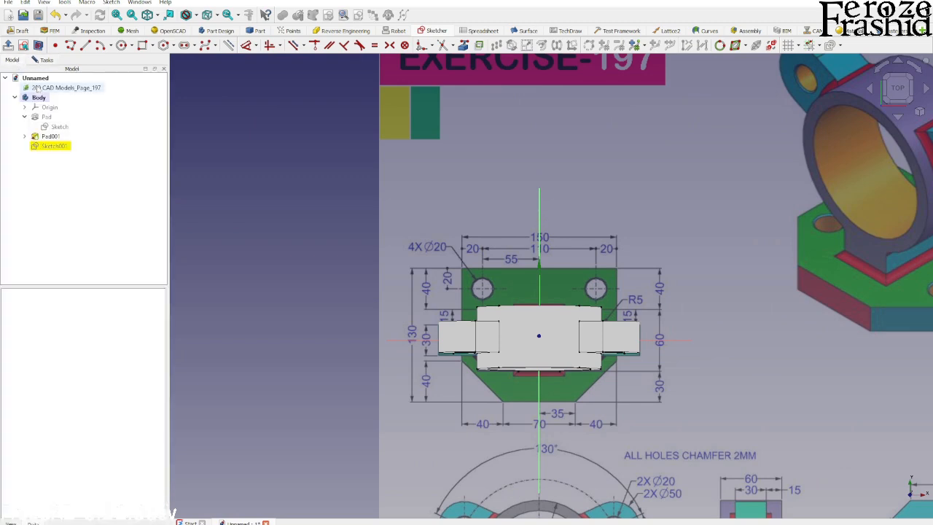
{"action": "left_click", "coordinate": [50, 137]}
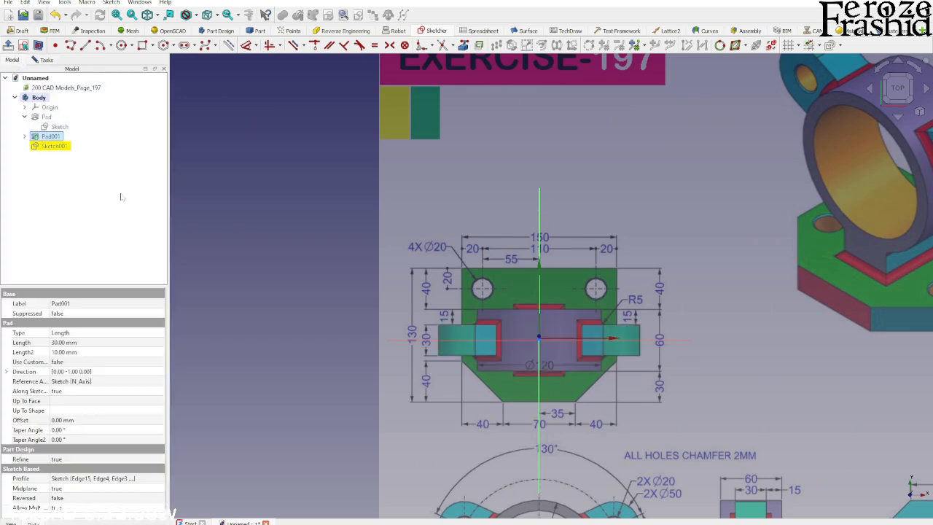
{"action": "scroll", "coordinate": [586, 360], "scroll_direction": "up", "scroll_amount": 3}
{"action": "middle_click_drag", "start_coordinate": [535, 335], "coordinate": [506, 280]}
{"action": "left_click", "coordinate": [506, 280]}
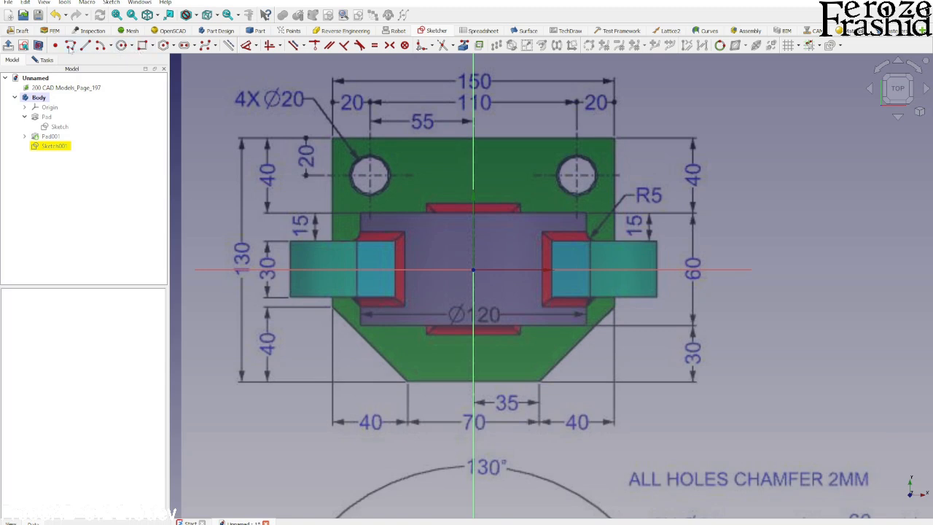
Step: Draw a rectangle about 151 mm by 130 mm around the base plate outline in the reference's top view
{"action": "left_click", "coordinate": [143, 46]}
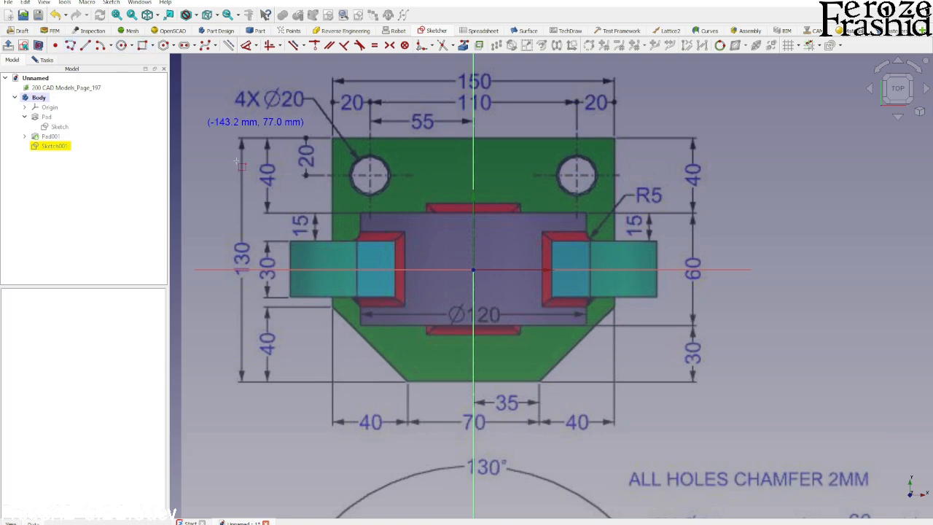
{"action": "left_click", "coordinate": [332, 138]}
{"action": "left_click", "coordinate": [614, 380]}
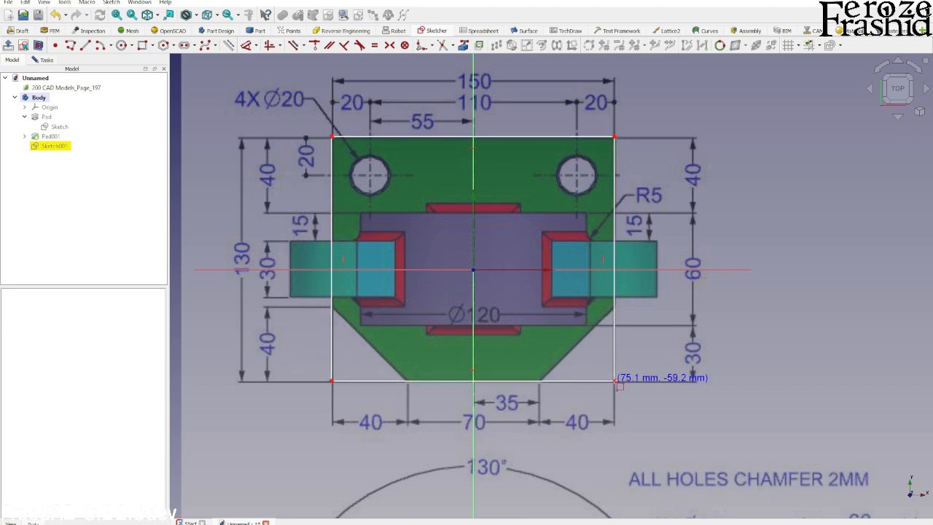
Step: Dimension the base plate rectangle to 130 mm high and 150 mm wide
{"action": "left_click", "coordinate": [614, 350]}
{"action": "key", "text": "d"}
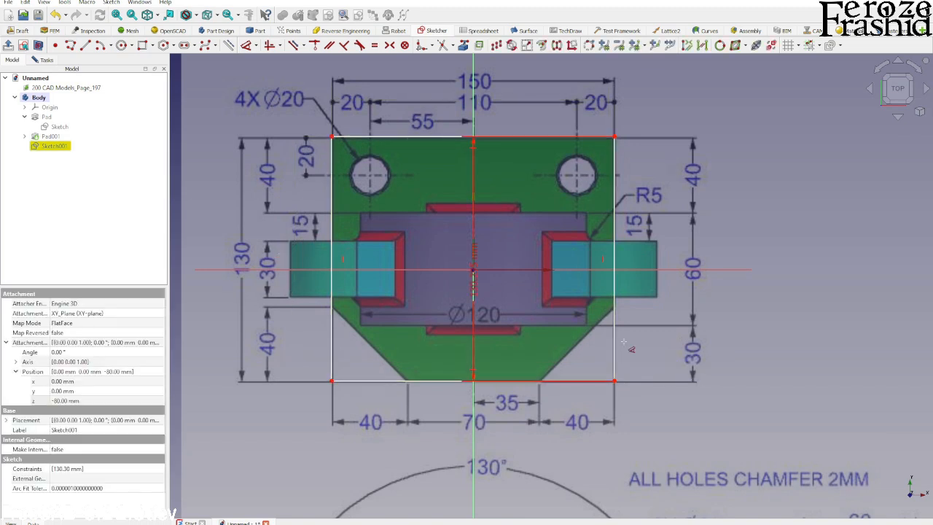
{"action": "left_click", "coordinate": [703, 240]}
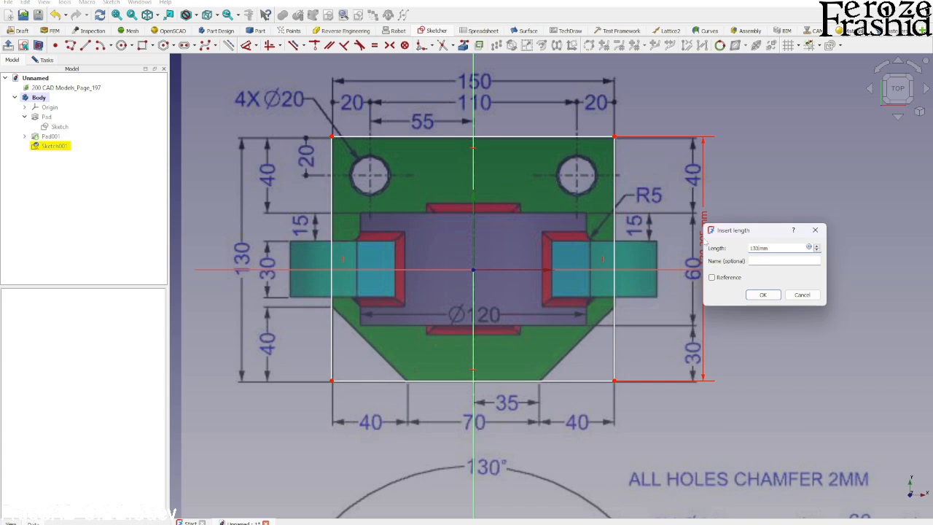
{"action": "key", "text": "Return"}
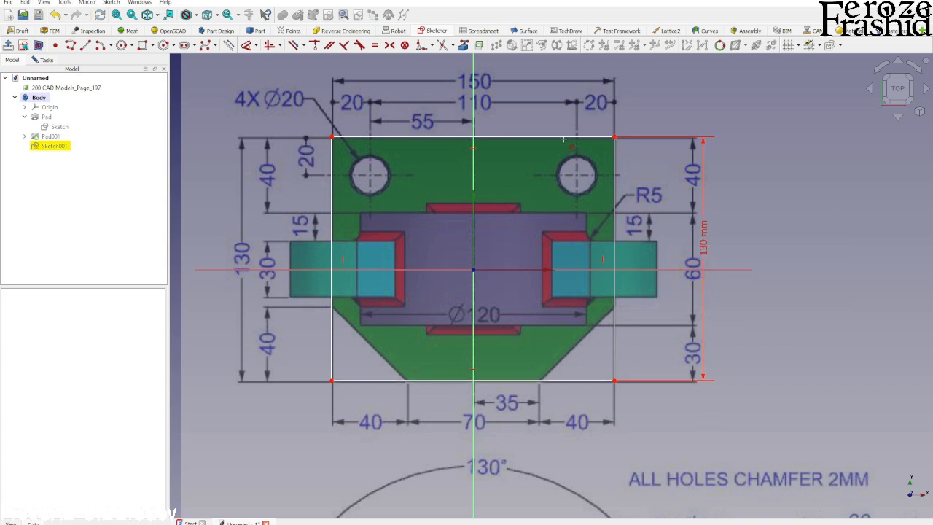
{"action": "left_click", "coordinate": [564, 139]}
{"action": "key", "text": "d"}
{"action": "left_click", "coordinate": [545, 100]}
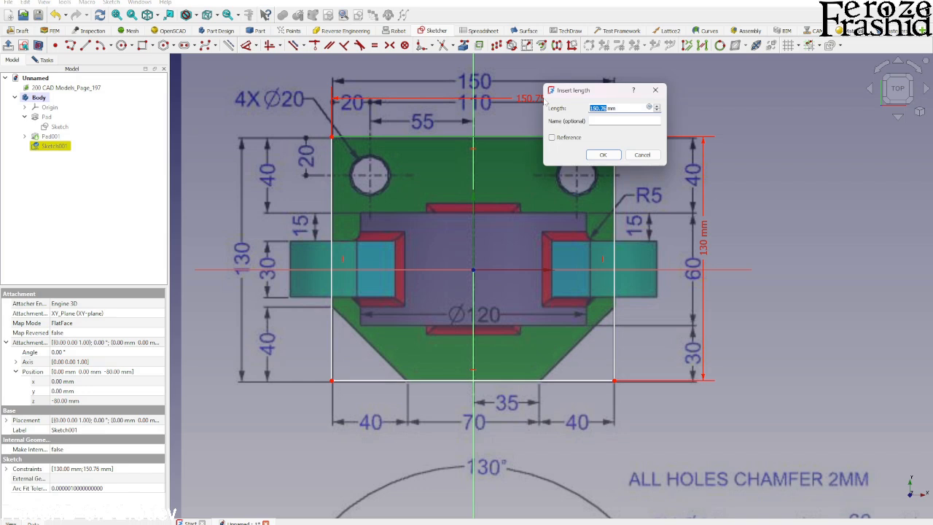
{"action": "type", "text": "150"}
{"action": "key", "text": "Return"}
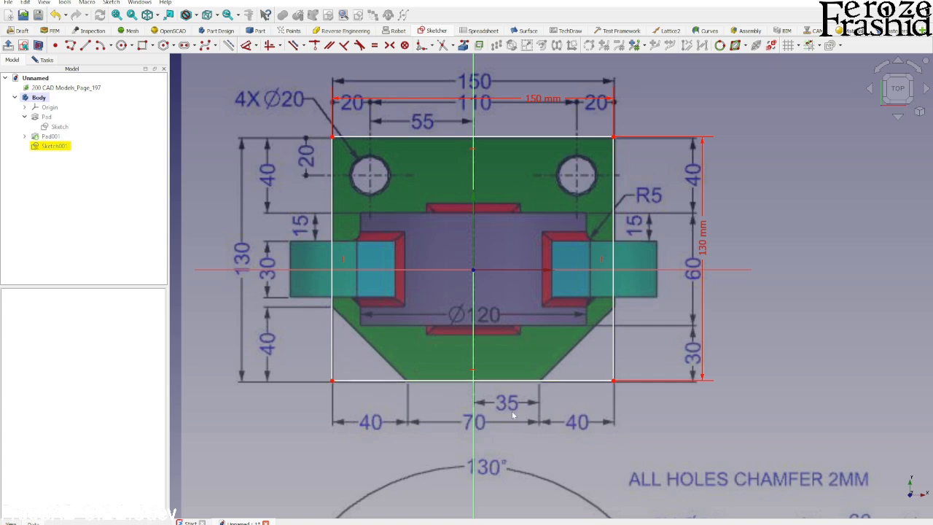
Step: Locate the rectangle from the origin: lower-right corner 75 mm horizontally and upper-left corner 70 mm vertically
{"action": "left_click", "coordinate": [614, 380]}
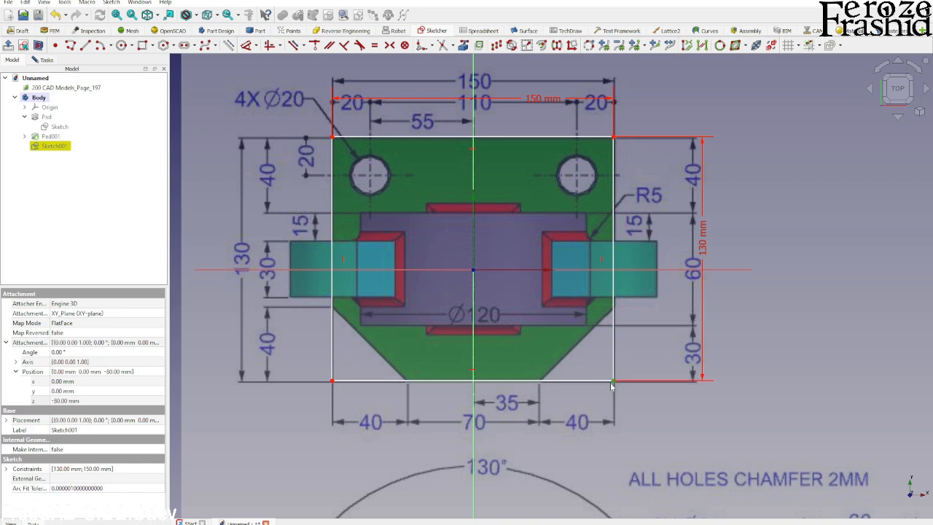
{"action": "key", "text": "l"}
{"action": "type", "text": "75"}
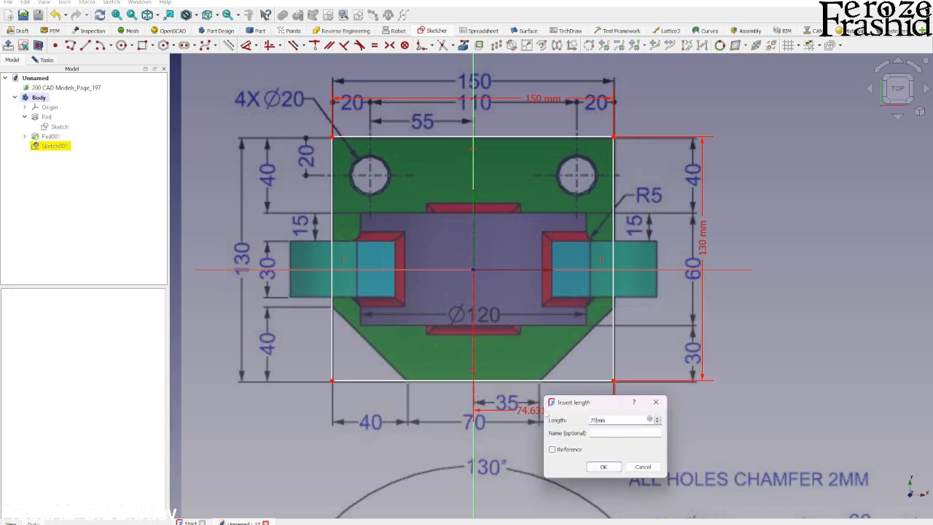
{"action": "key", "text": "Return"}
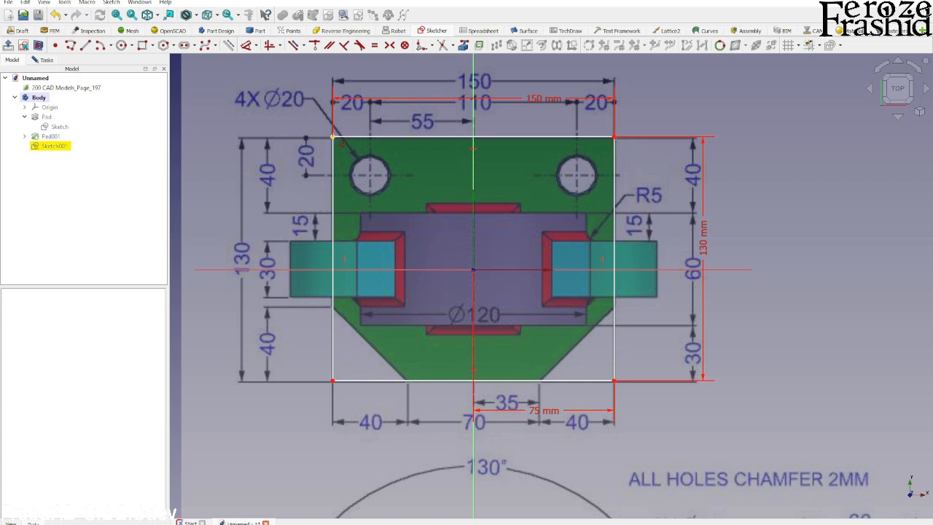
{"action": "left_click", "coordinate": [332, 137]}
{"action": "type", "text": "i"}
{"action": "type", "text": "70"}
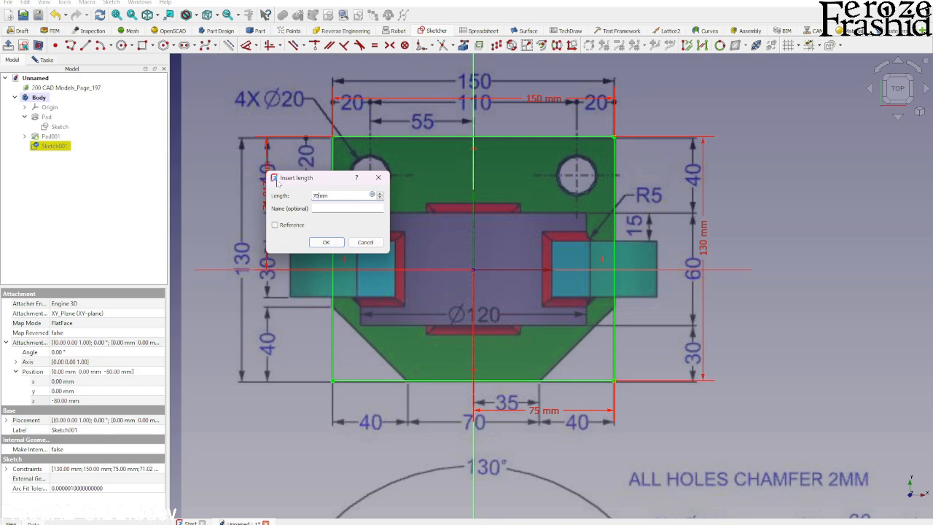
{"action": "key", "text": "Return"}
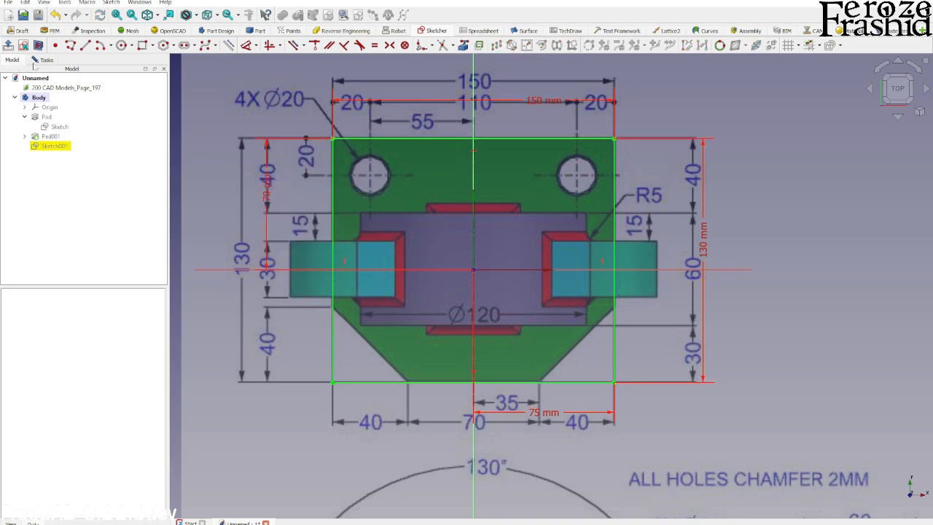
Step: Close the base plate sketch, tilt to a front oblique view and hide the reference image
{"action": "left_click", "coordinate": [40, 60]}
{"action": "left_click", "coordinate": [84, 86]}
{"action": "mouse_move", "coordinate": [338, 237]}
{"action": "middle_mouse_down"}
{"action": "mouse_move", "coordinate": [337, 209]}
{"action": "mouse_move", "coordinate": [313, 241]}
{"action": "mouse_move", "coordinate": [341, 283]}
{"action": "middle_mouse_up"}
{"action": "left_click", "coordinate": [467, 372]}
{"action": "scroll", "coordinate": [427, 340], "scroll_direction": "up", "scroll_amount": 3}
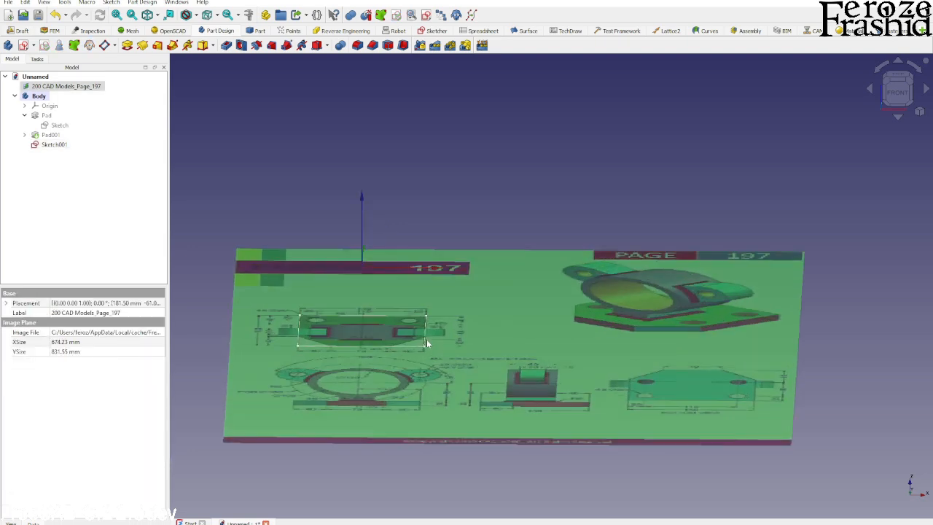
{"action": "middle_click_drag", "start_coordinate": [427, 340], "coordinate": [443, 393]}
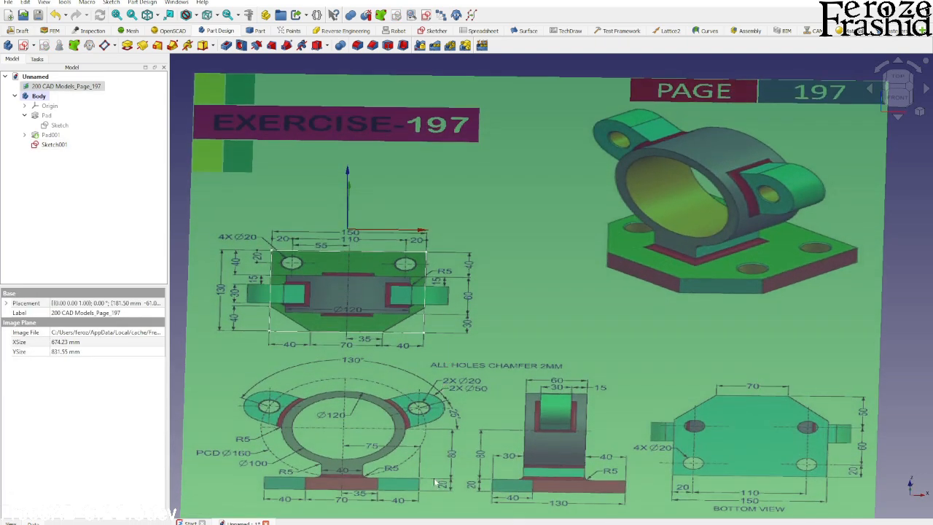
{"action": "key", "text": "space"}
Step: Pad the base plate sketch 20 mm in the reversed direction, below the ring
{"action": "left_click", "coordinate": [54, 145]}
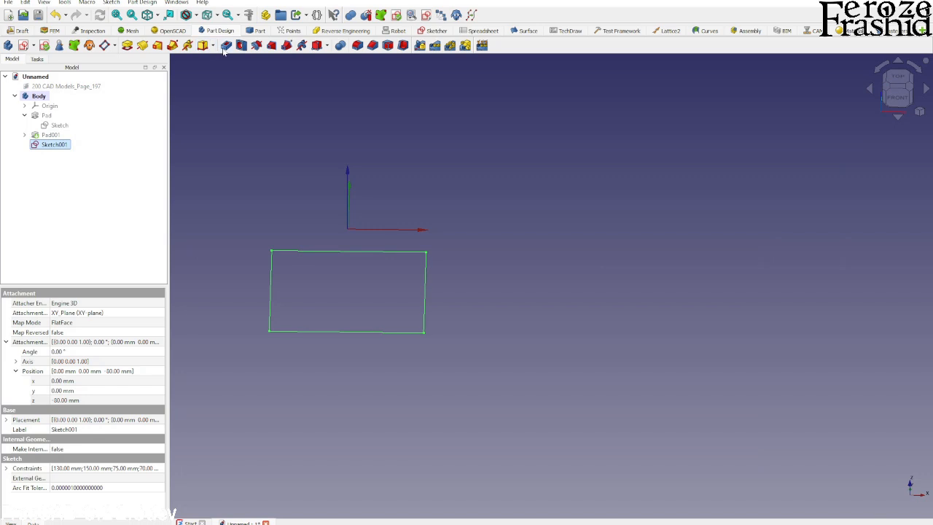
{"action": "left_click", "coordinate": [127, 45]}
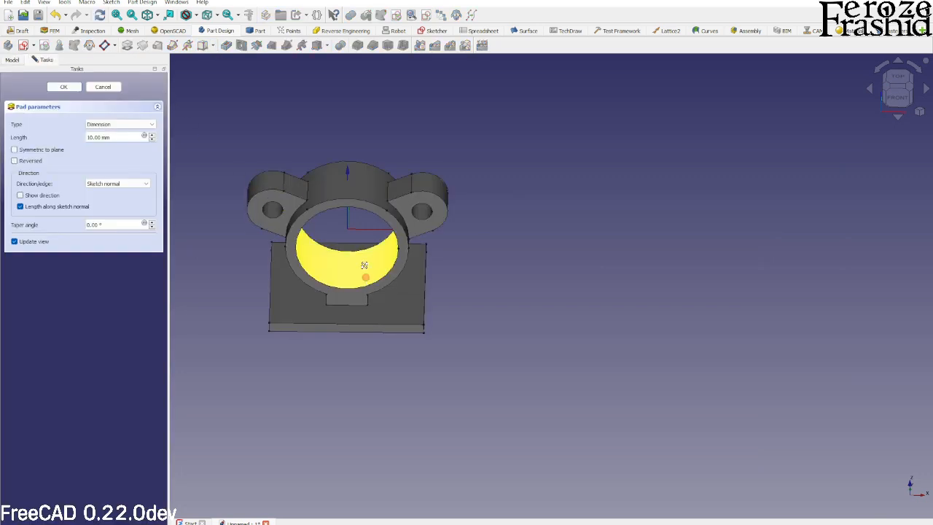
{"action": "middle_click_drag", "start_coordinate": [318, 241], "coordinate": [306, 343]}
{"action": "left_click", "coordinate": [29, 163]}
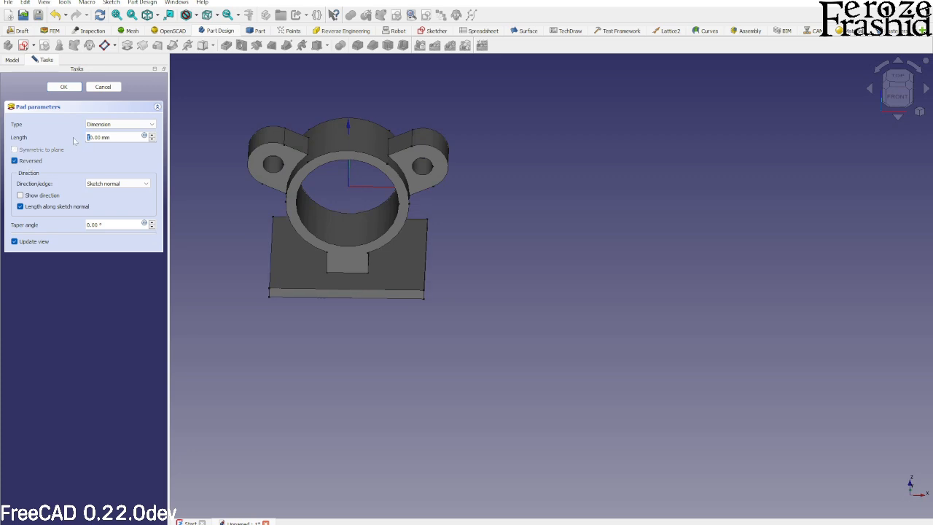
{"action": "key", "text": "Return"}
Step: Reopen the base plate pad's sketch for editing in top view and show the reference image behind it
{"action": "middle_click_drag", "start_coordinate": [294, 269], "coordinate": [350, 258]}
{"action": "scroll", "coordinate": [361, 251], "scroll_direction": "up", "scroll_amount": 2}
{"action": "middle_click_drag", "start_coordinate": [431, 271], "coordinate": [398, 278]}
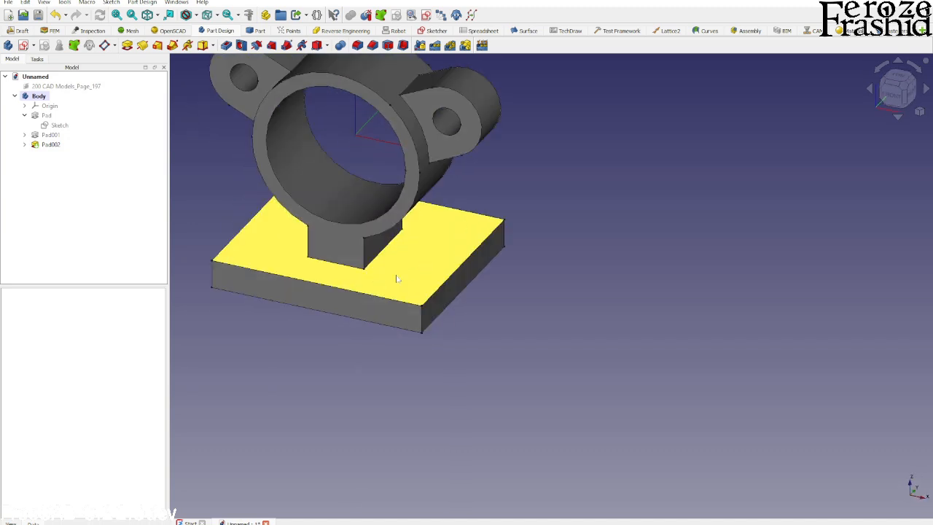
{"action": "left_click", "coordinate": [25, 144]}
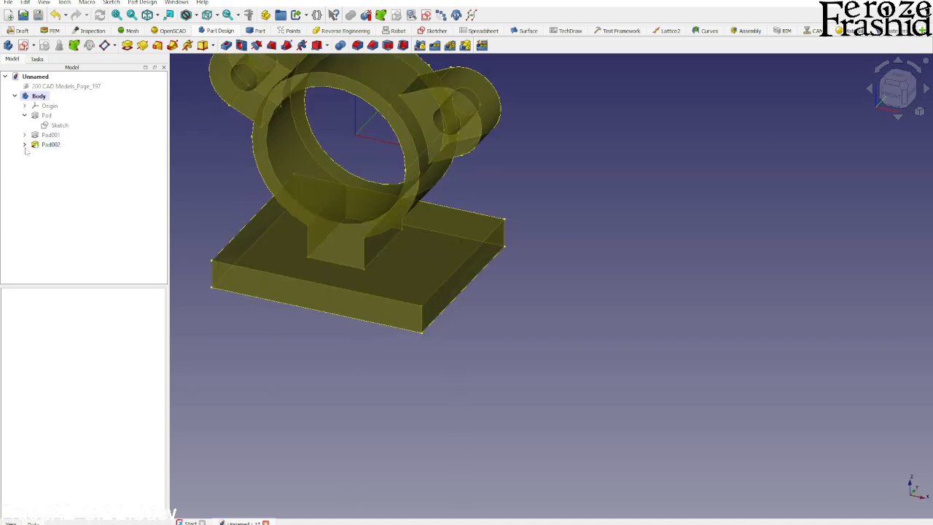
{"action": "double_click", "coordinate": [56, 155]}
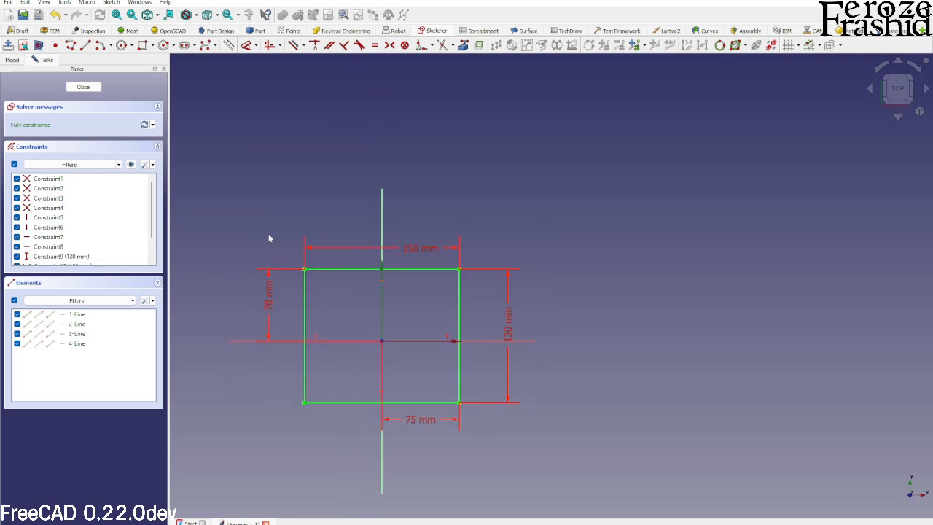
{"action": "left_click", "coordinate": [13, 59]}
{"action": "left_click", "coordinate": [66, 88]}
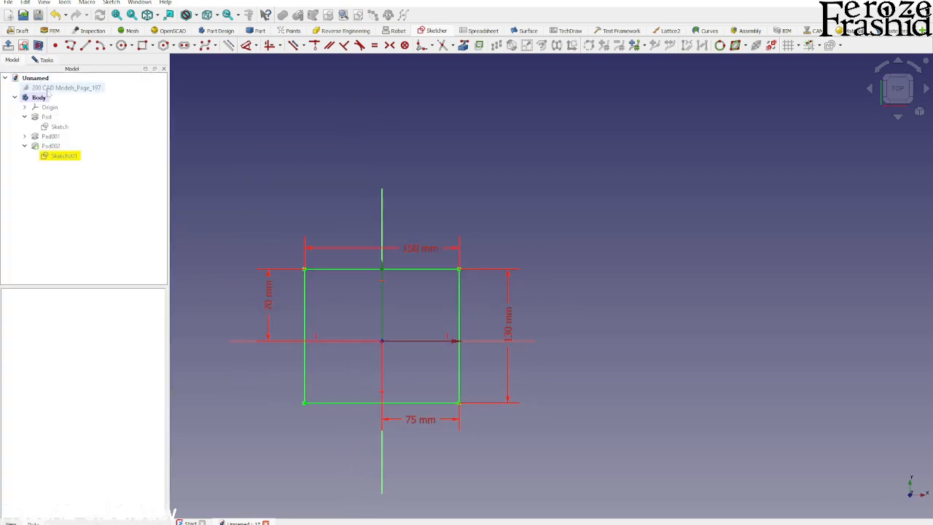
{"action": "key", "text": "space"}
{"action": "scroll", "coordinate": [444, 289], "scroll_direction": "up", "scroll_amount": 2}
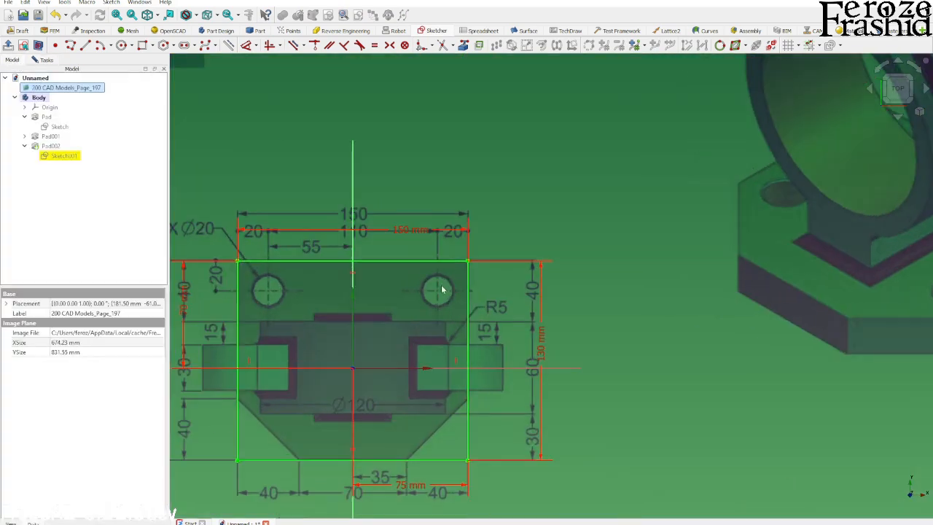
{"action": "left_click", "coordinate": [899, 104]}
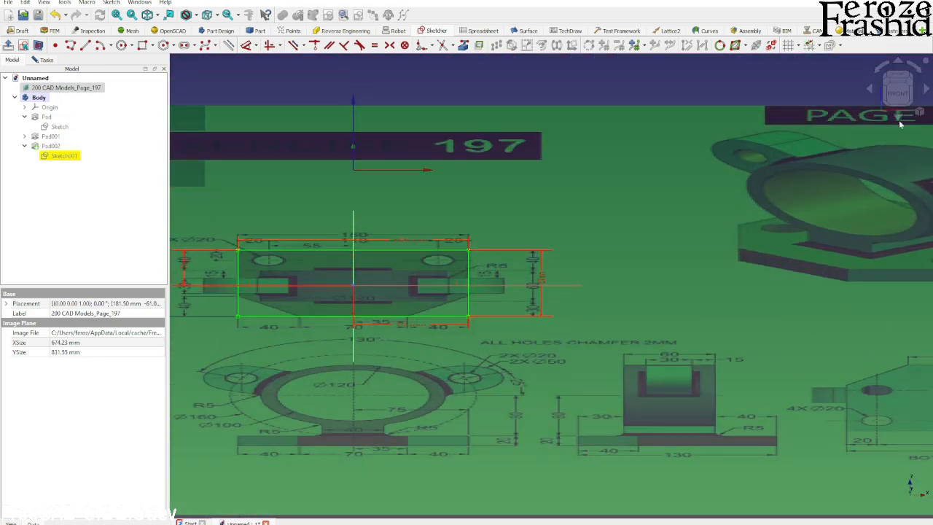
{"action": "left_click", "coordinate": [898, 75]}
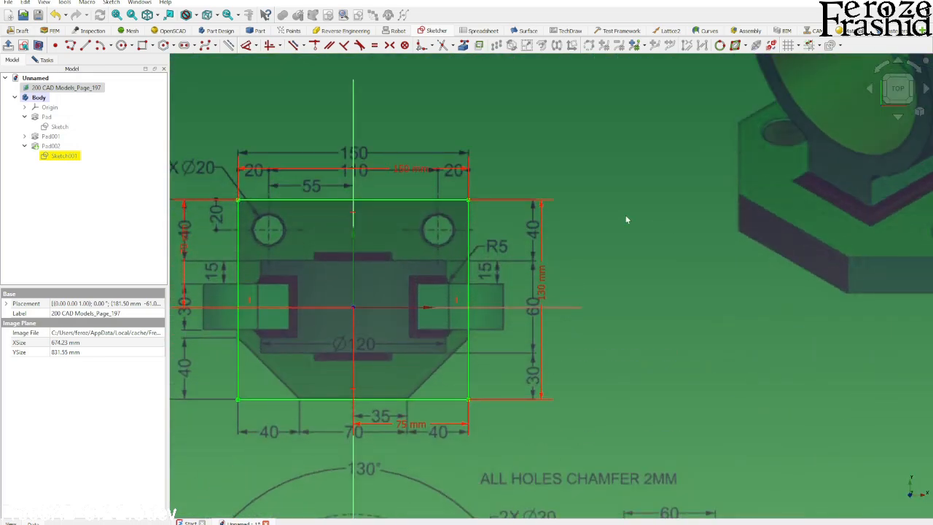
{"action": "scroll", "coordinate": [627, 218], "scroll_direction": "down", "scroll_amount": 2}
{"action": "left_click", "coordinate": [239, 262]}
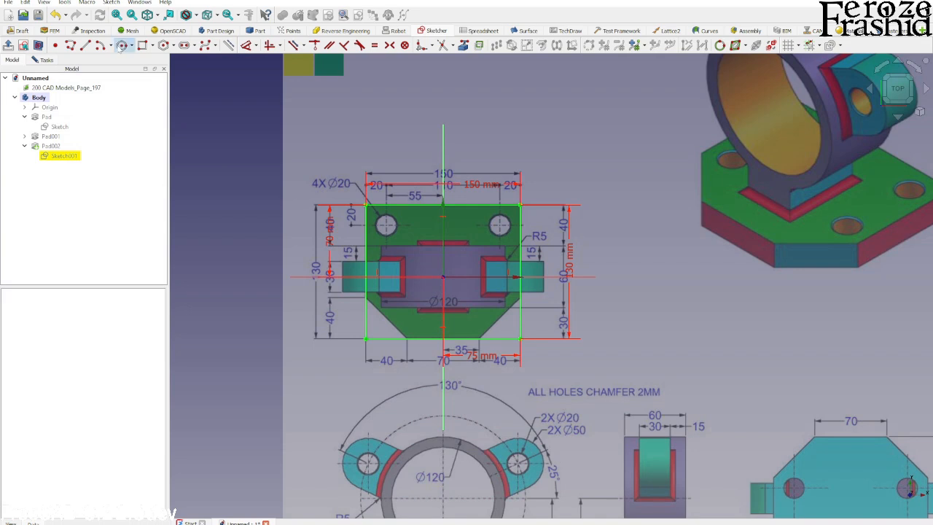
Step: Draw a 20 mm diameter circle over the plate's upper-left hole in the reference
{"action": "scroll", "coordinate": [387, 244], "scroll_direction": "up", "scroll_amount": 2}
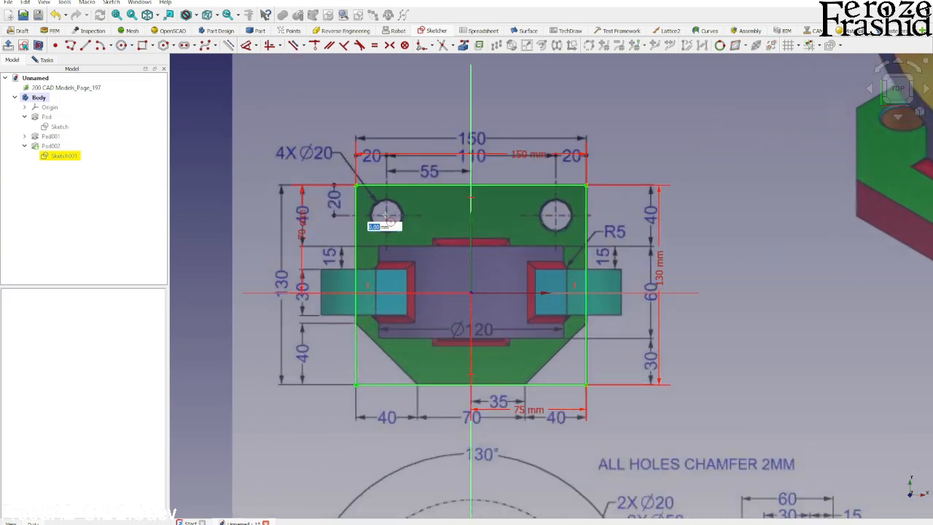
{"action": "left_click", "coordinate": [385, 214]}
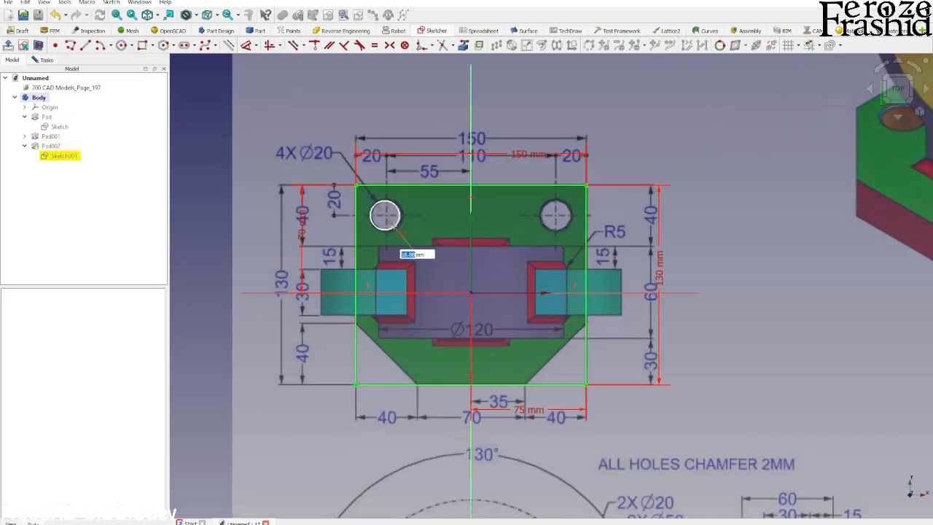
{"action": "left_click", "coordinate": [398, 228]}
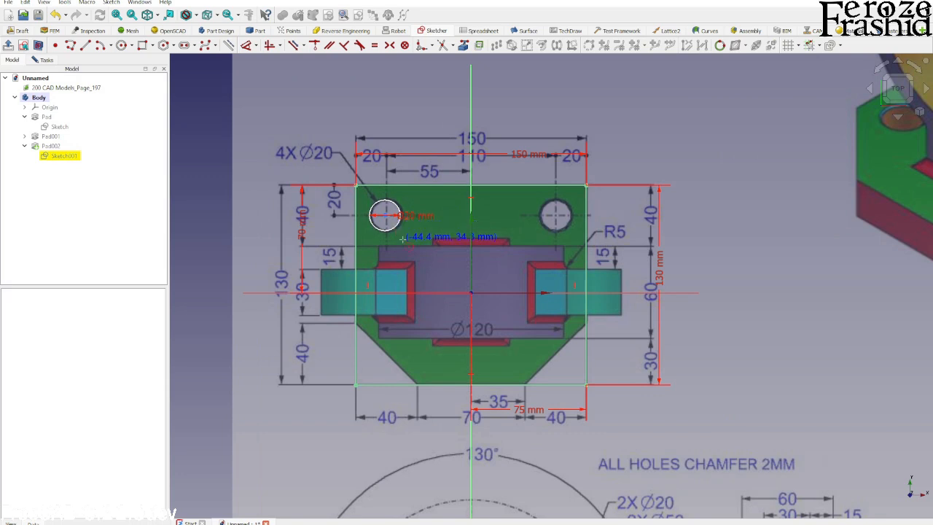
{"action": "key", "text": "Escape"}
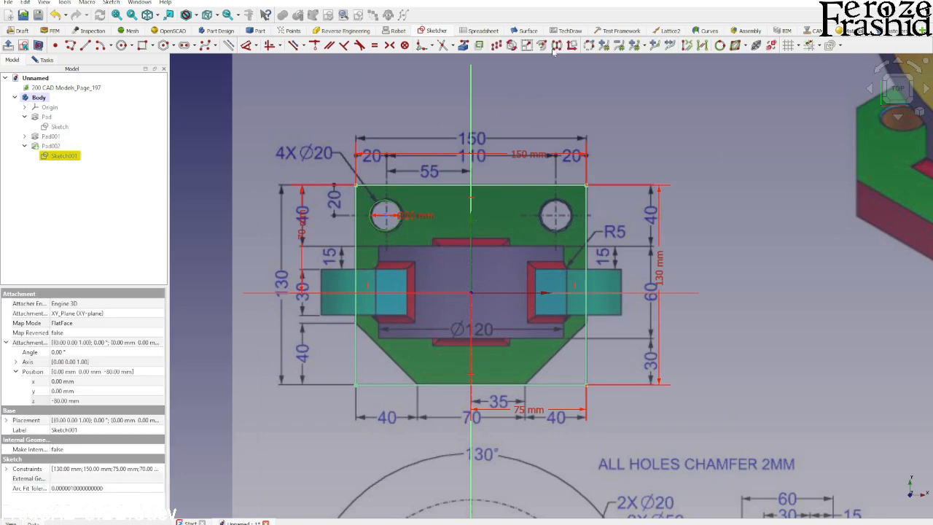
Step: Array the hole circle with 1 copy and 2 rows, placing copies over the upper-right hole and about 70 mm below
{"action": "left_click", "coordinate": [501, 51]}
{"action": "left_click", "coordinate": [47, 60]}
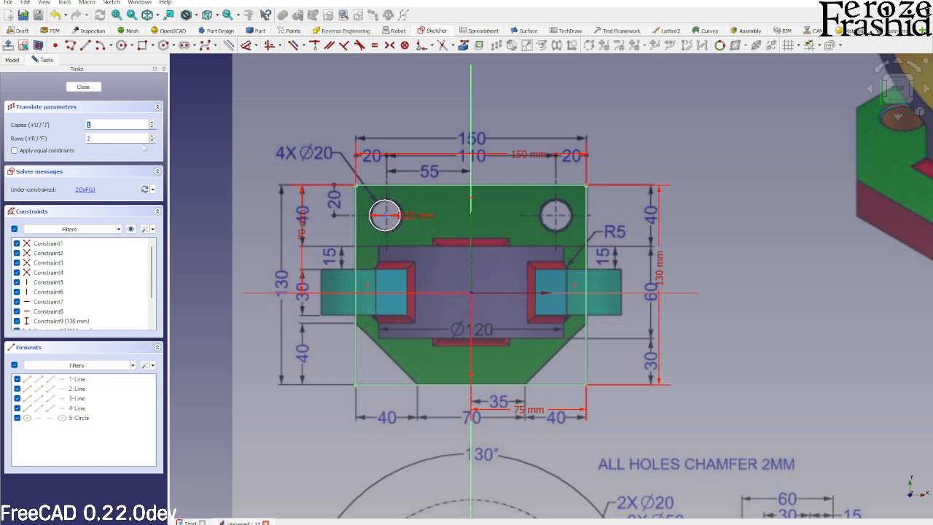
{"action": "left_click", "coordinate": [385, 215]}
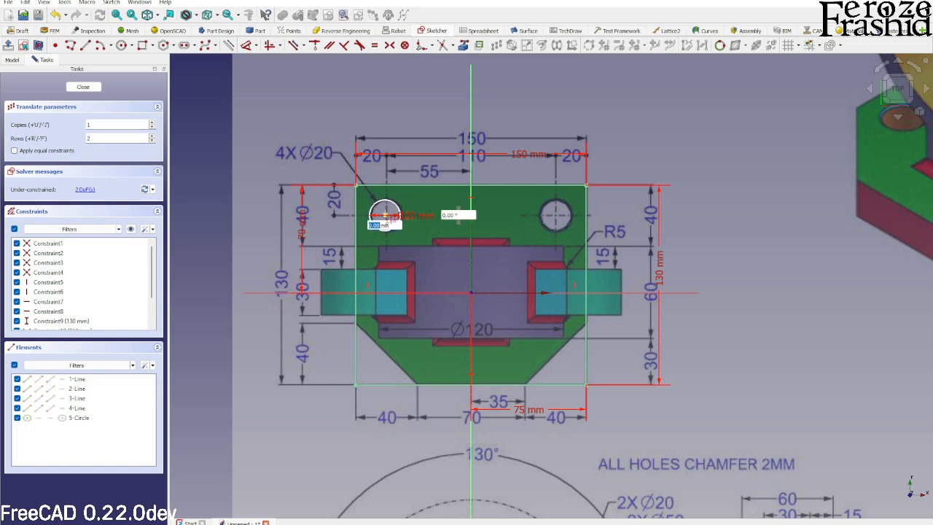
{"action": "left_click", "coordinate": [557, 216]}
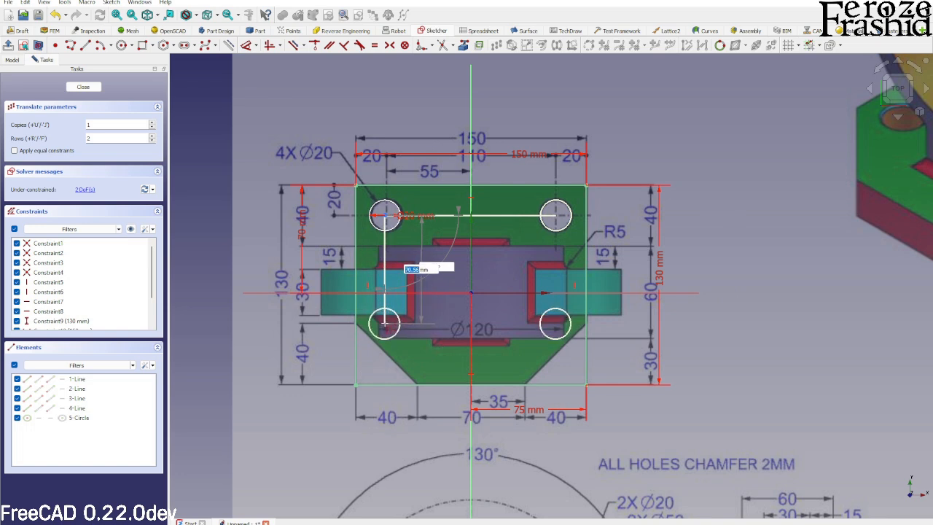
{"action": "left_click", "coordinate": [386, 325]}
{"action": "right_click", "coordinate": [419, 244]}
{"action": "left_click", "coordinate": [413, 241]}
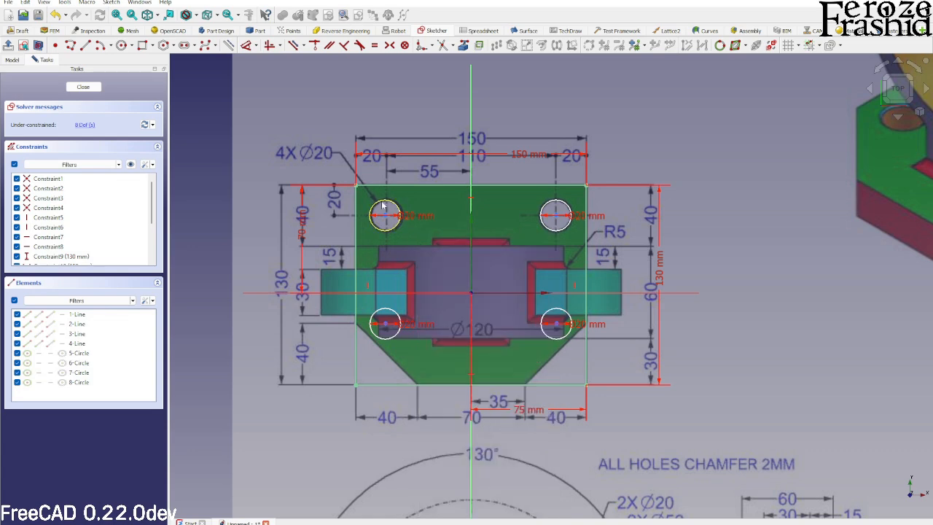
Step: Check the hole spacing in the reference's bottom view and dimension the upper-right hole centre 20 mm below the plate's top edge
{"action": "scroll", "coordinate": [380, 202], "scroll_direction": "down", "scroll_amount": 4}
{"action": "scroll", "coordinate": [698, 424], "scroll_direction": "up", "scroll_amount": 2}
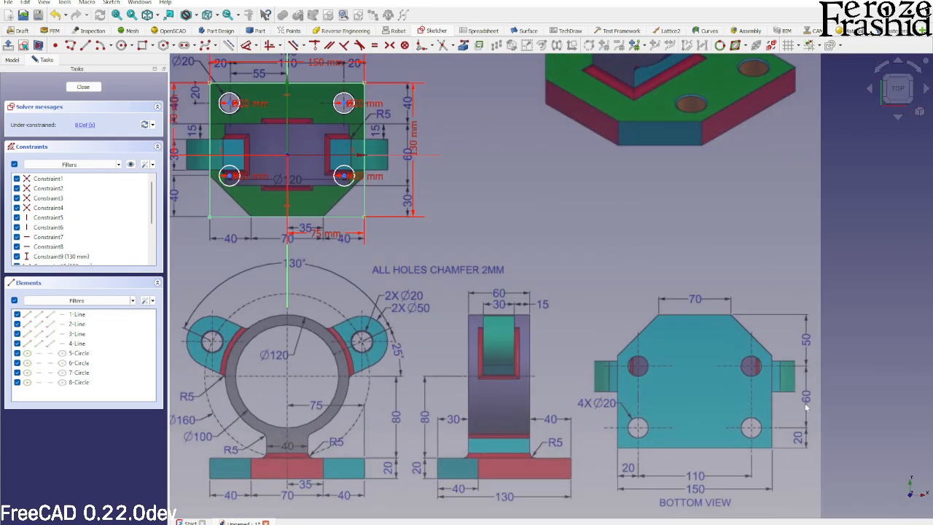
{"action": "scroll", "coordinate": [377, 106], "scroll_direction": "up", "scroll_amount": 1}
{"action": "middle_click_drag", "start_coordinate": [467, 167], "coordinate": [598, 253]}
{"action": "scroll", "coordinate": [534, 208], "scroll_direction": "up", "scroll_amount": 2}
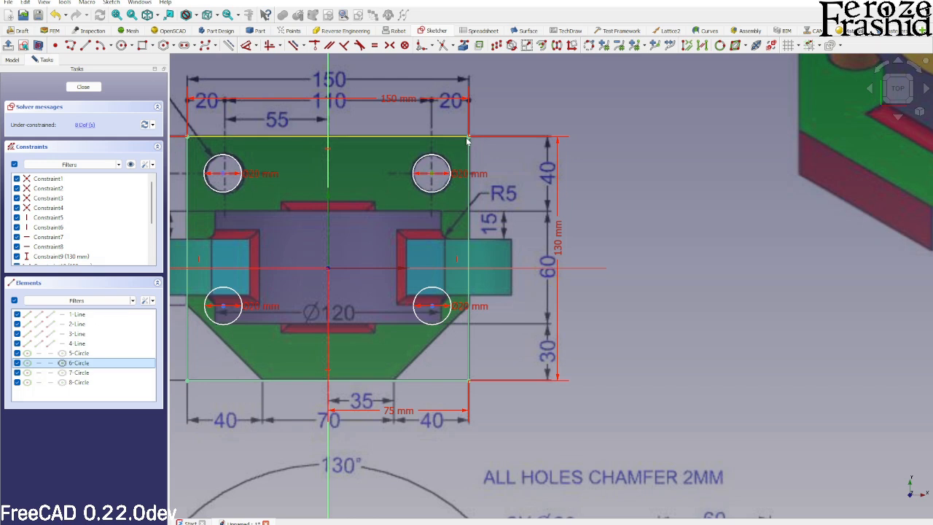
{"action": "key", "text": "d"}
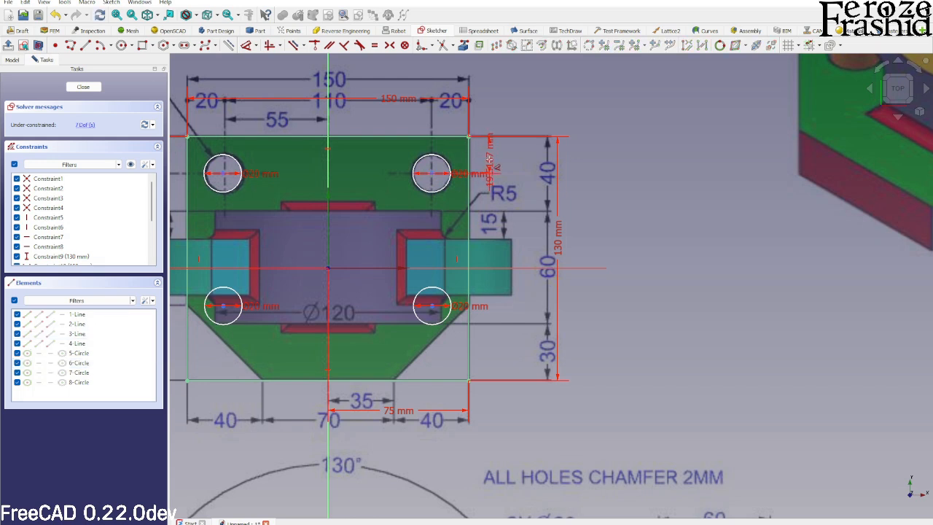
{"action": "left_click", "coordinate": [489, 159]}
{"action": "type", "text": "20"}
{"action": "key", "text": "Return"}
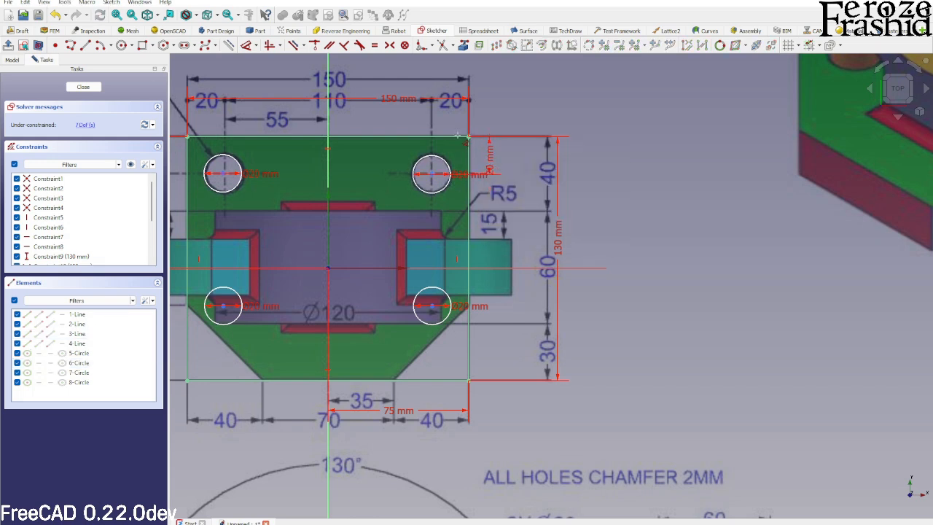
Step: Dimension the upper-right hole centre 20 mm horizontally from the plate's upper-right corner
{"action": "left_click", "coordinate": [431, 175]}
{"action": "left_click", "coordinate": [471, 138]}
{"action": "key", "text": "d"}
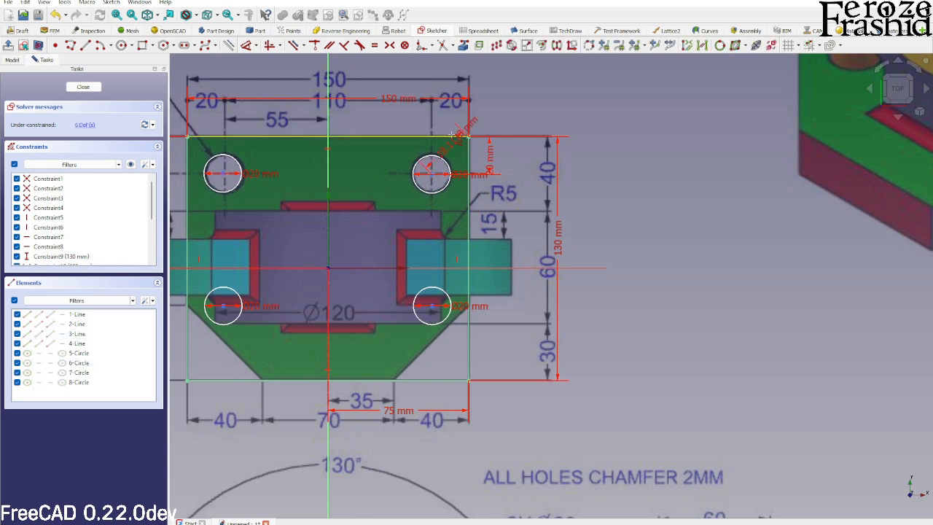
{"action": "left_click", "coordinate": [446, 114]}
{"action": "type", "text": "20"}
{"action": "key", "text": "Return"}
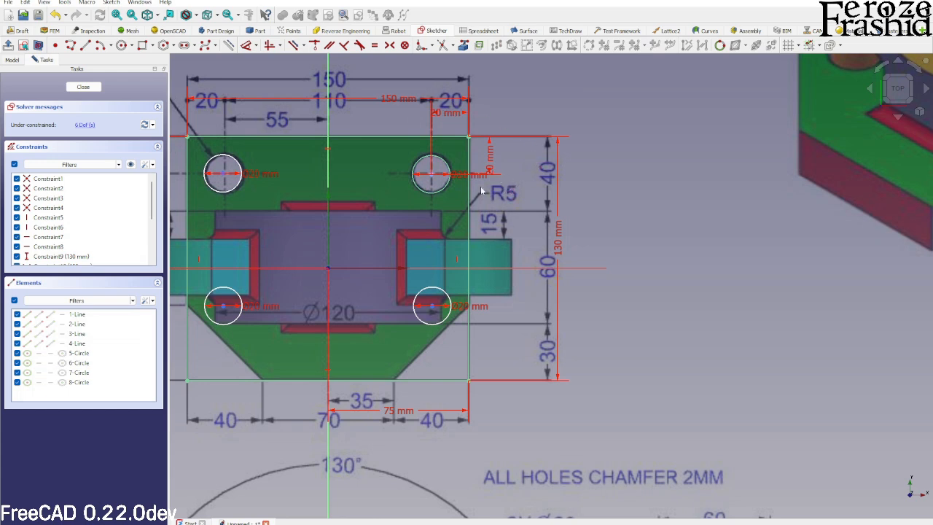
Step: Set the vertical distance between the two right-hand hole centres to 60 mm
{"action": "left_click", "coordinate": [432, 175]}
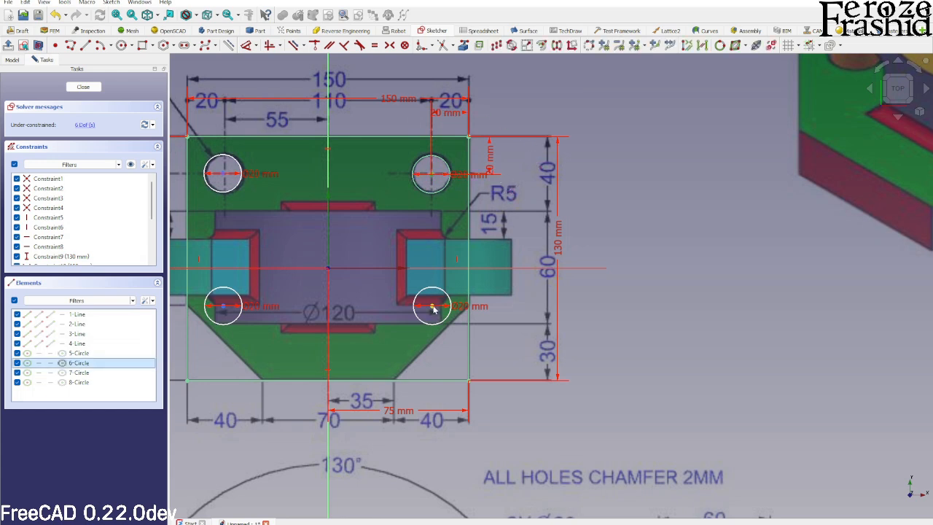
{"action": "left_click", "coordinate": [433, 307]}
{"action": "key", "text": "d"}
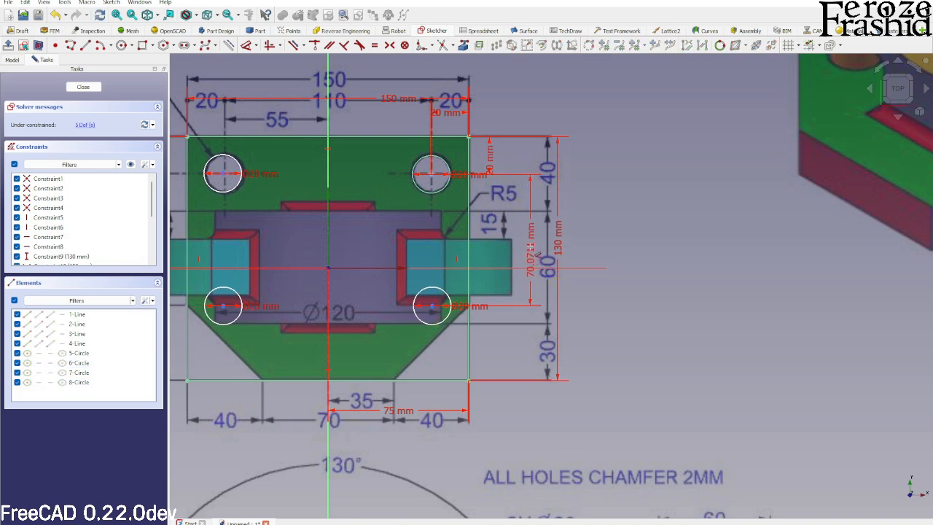
{"action": "left_click", "coordinate": [532, 245]}
{"action": "type", "text": "60"}
{"action": "key", "text": "Return"}
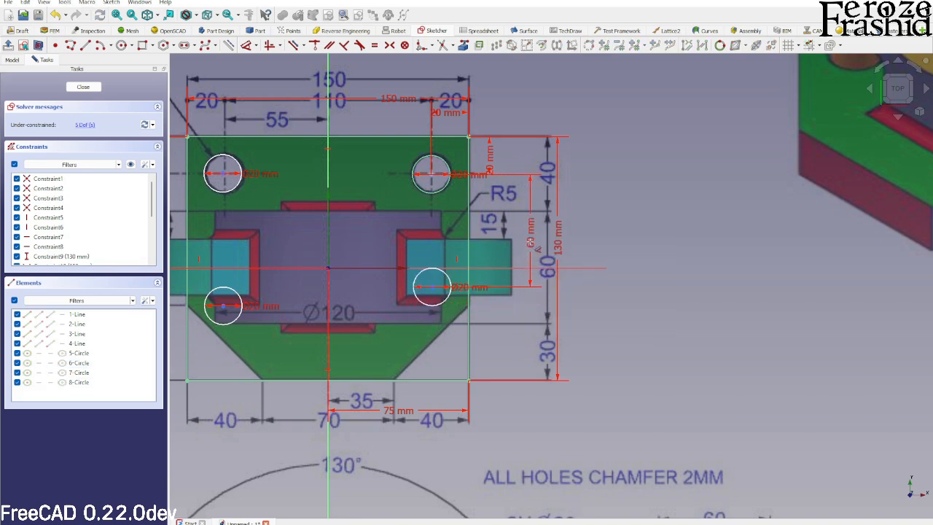
Step: Align the centres of the two right-hand holes vertically in the base plate sketch
{"action": "scroll", "coordinate": [427, 241], "scroll_direction": "down", "scroll_amount": 4}
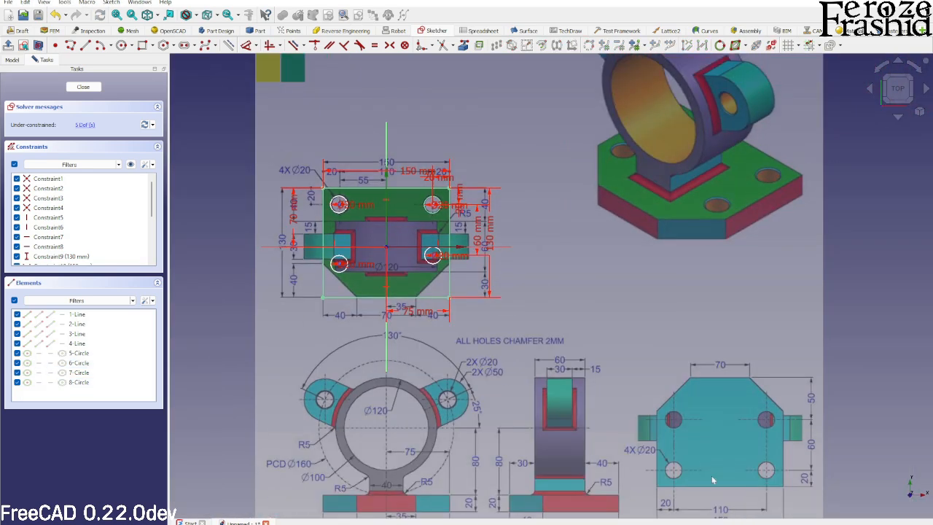
{"action": "scroll", "coordinate": [589, 264], "scroll_direction": "up", "scroll_amount": 3}
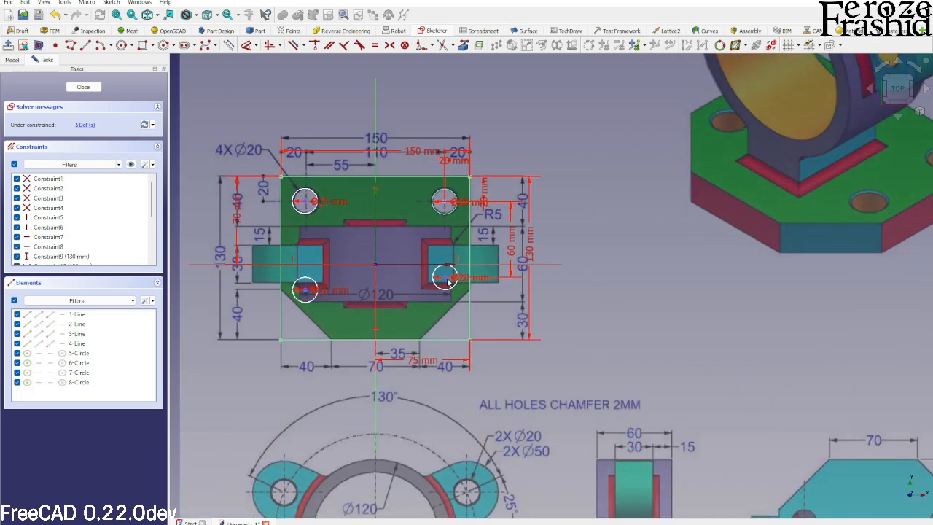
{"action": "scroll", "coordinate": [452, 325], "scroll_direction": "up", "scroll_amount": 4}
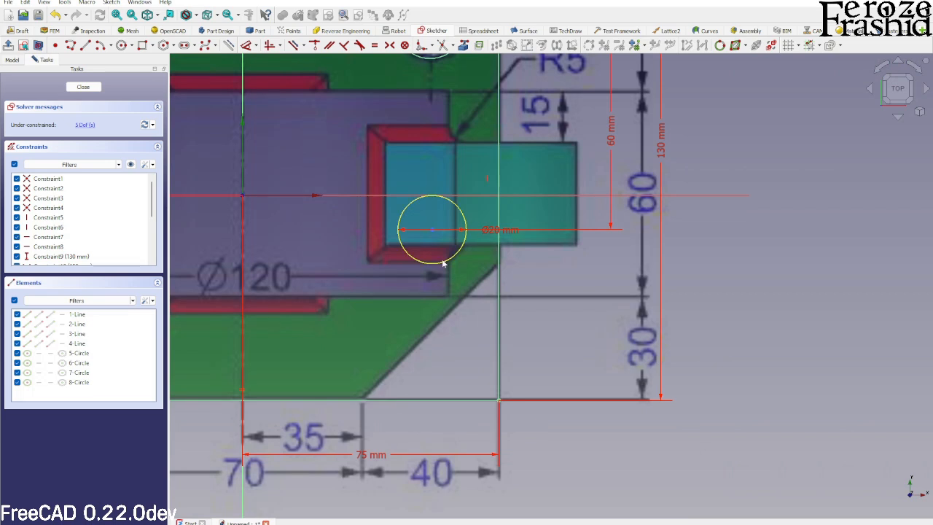
{"action": "left_click", "coordinate": [433, 234]}
{"action": "scroll", "coordinate": [433, 235], "scroll_direction": "down", "scroll_amount": 3}
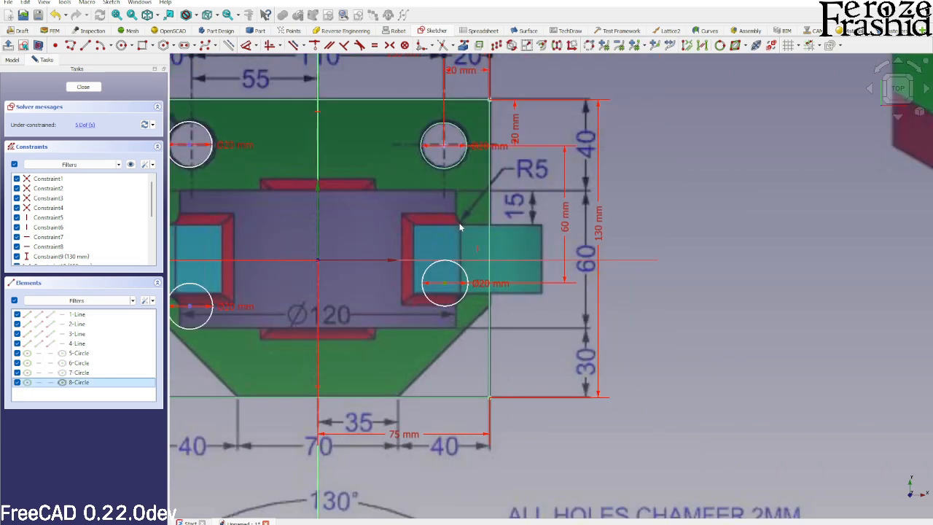
{"action": "left_click", "coordinate": [443, 148]}
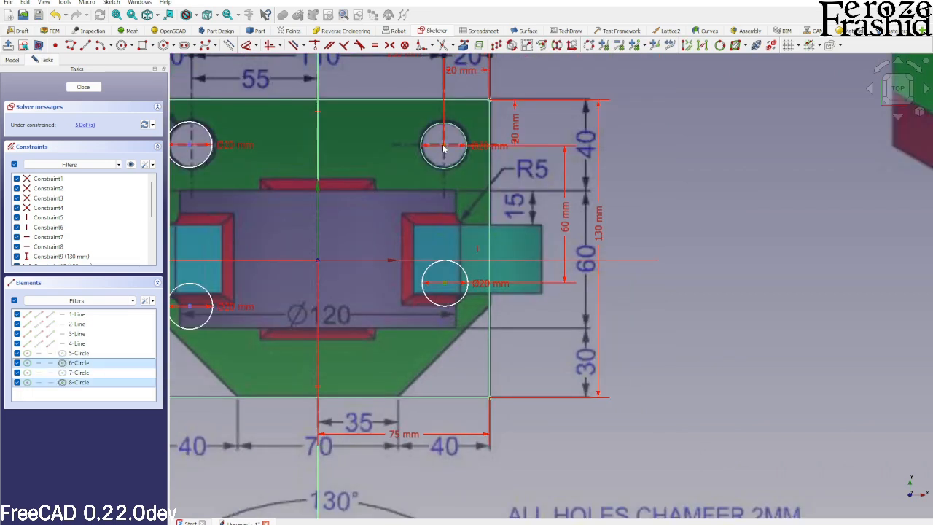
{"action": "key", "text": "e"}
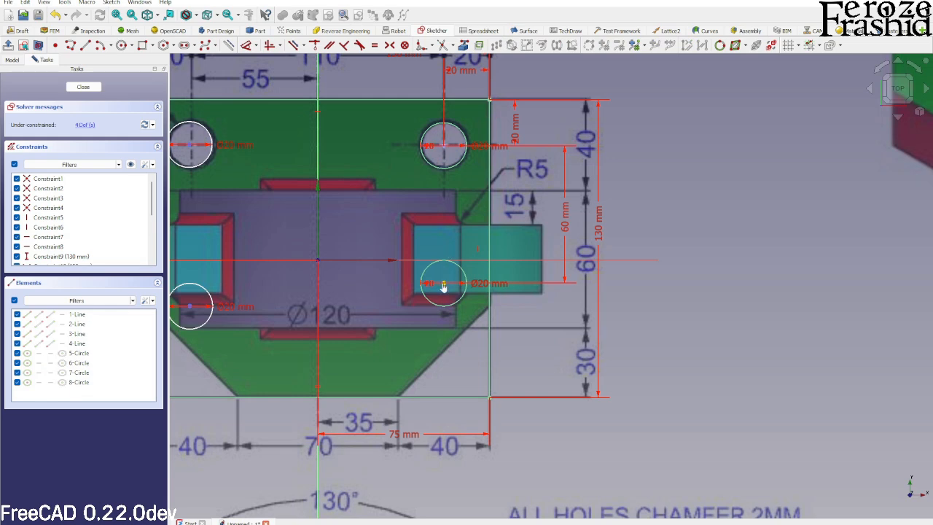
Step: Align the centres of the two lower holes horizontally
{"action": "left_click", "coordinate": [444, 284]}
{"action": "scroll", "coordinate": [443, 286], "scroll_direction": "down", "scroll_amount": 2}
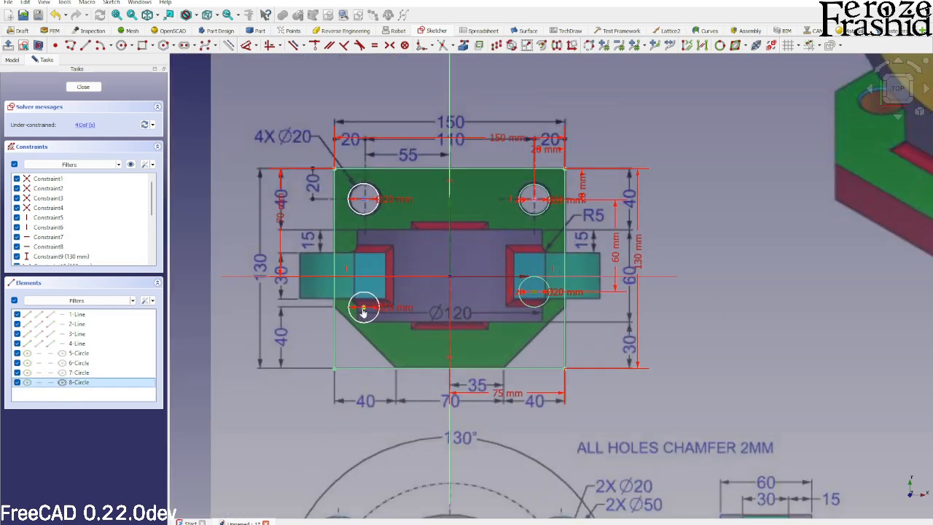
{"action": "left_click", "coordinate": [363, 310]}
{"action": "key", "text": "h"}
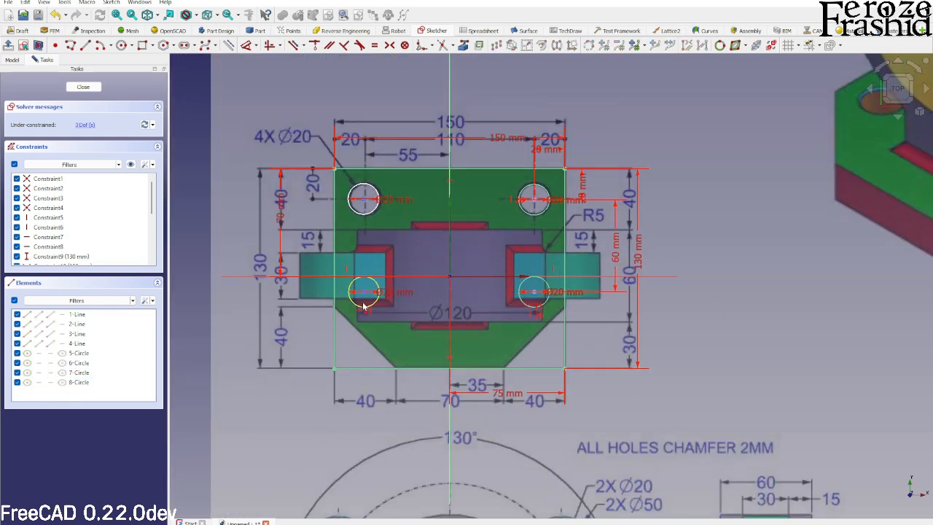
Step: Align the two left-hand hole centres vertically and the two upper hole centres horizontally
{"action": "left_click", "coordinate": [364, 292]}
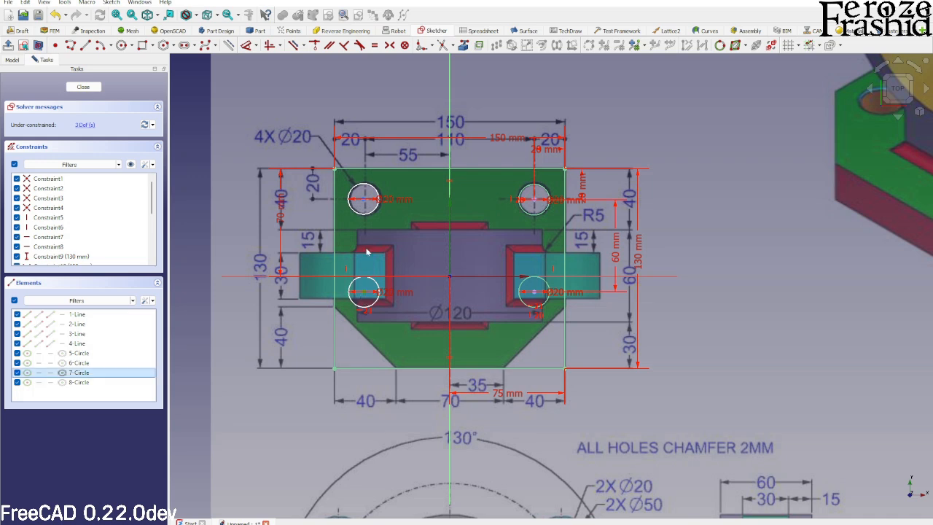
{"action": "left_click", "coordinate": [364, 204]}
{"action": "key", "text": "v"}
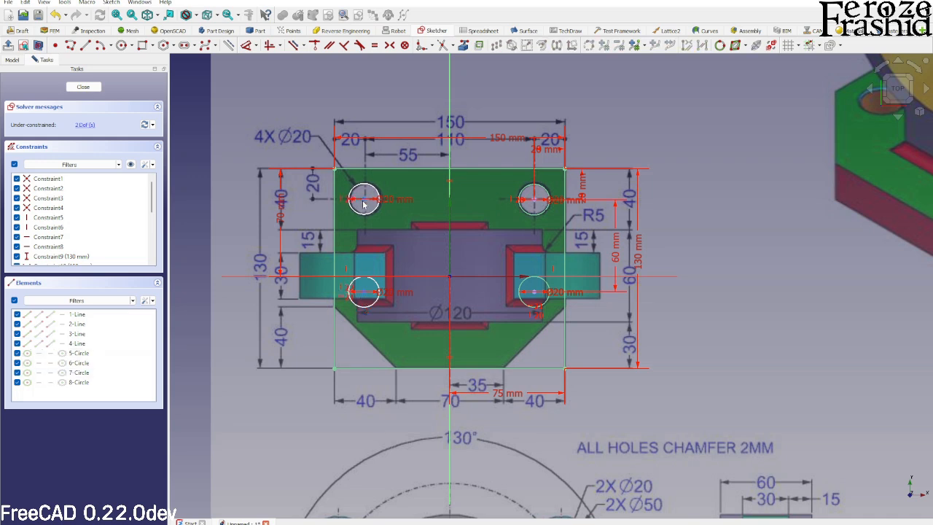
{"action": "left_click", "coordinate": [364, 200]}
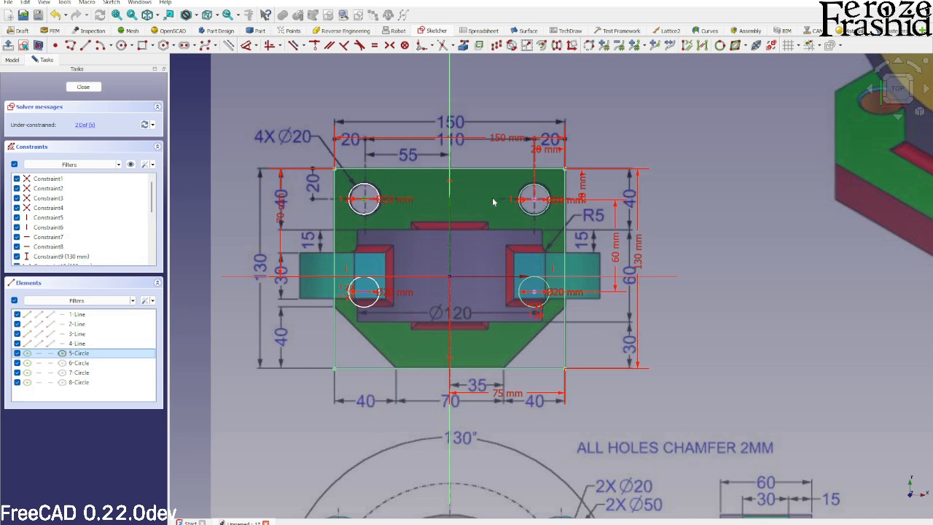
{"action": "left_click", "coordinate": [534, 203]}
{"action": "key", "text": "h"}
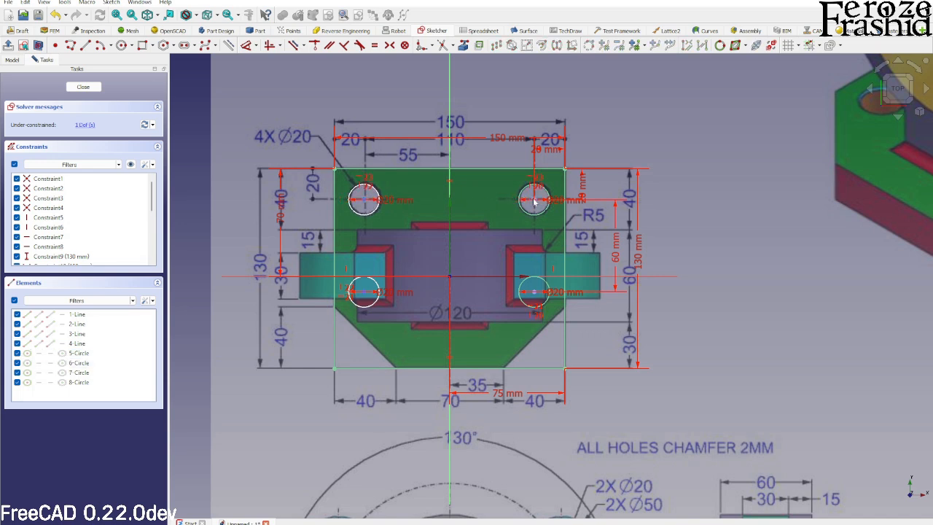
Step: Make the two upper hole centres symmetric about the sketch's vertical axis
{"action": "left_click_drag", "start_coordinate": [371, 212], "coordinate": [368, 202]}
{"action": "left_click", "coordinate": [370, 202]}
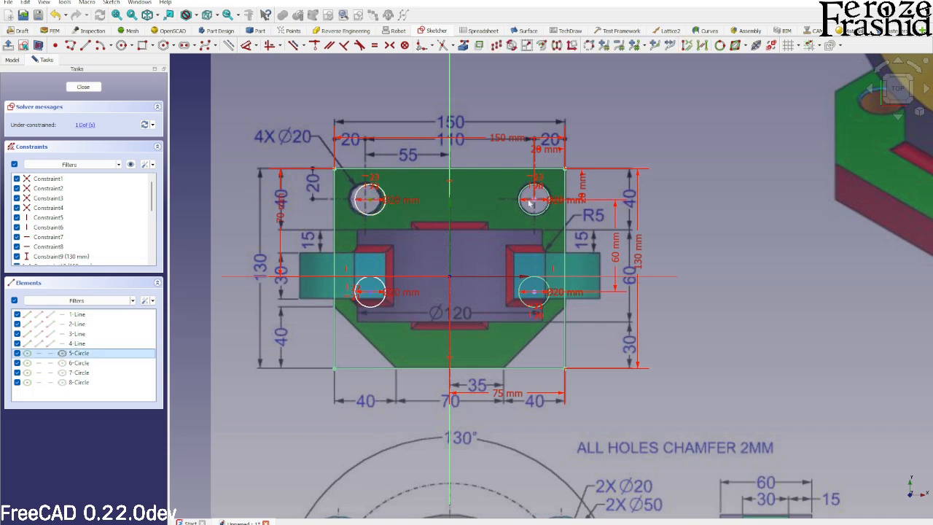
{"action": "left_click", "coordinate": [535, 203]}
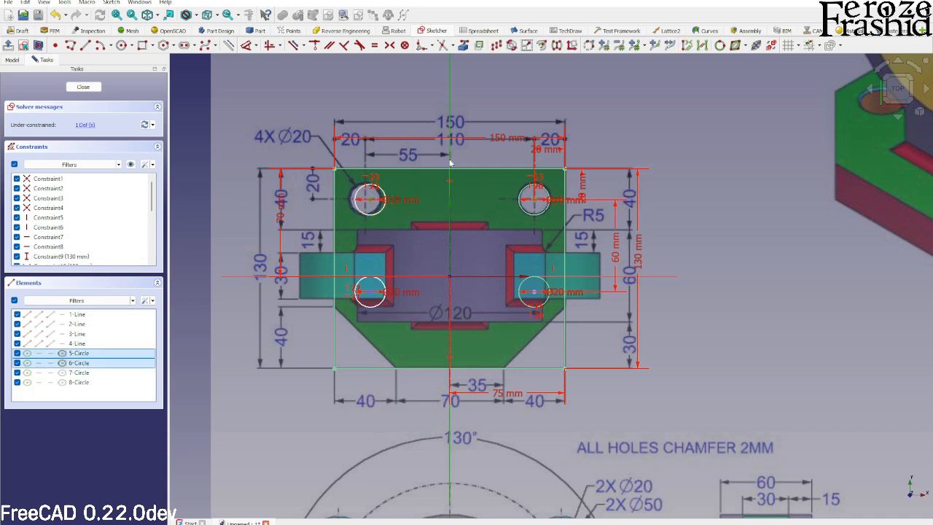
{"action": "left_click", "coordinate": [448, 157]}
{"action": "key", "text": "s"}
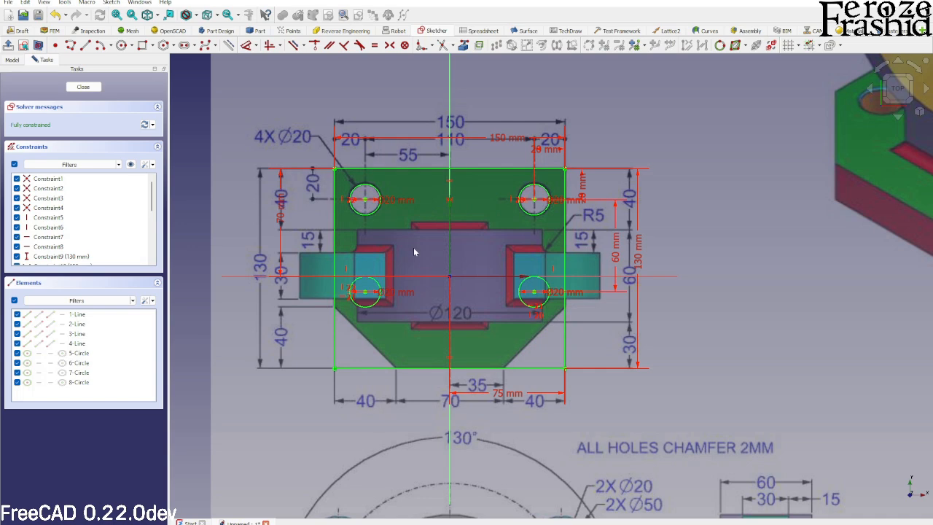
Step: Close the base plate sketch, compare the plate with the reference drawing, and hide the reference image
{"action": "left_click", "coordinate": [83, 87]}
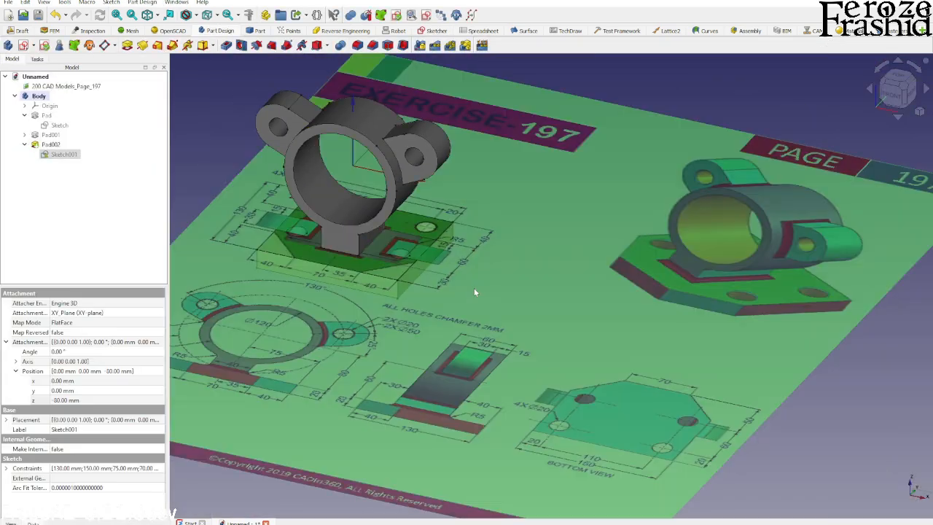
{"action": "left_click", "coordinate": [474, 292]}
{"action": "key", "text": "space"}
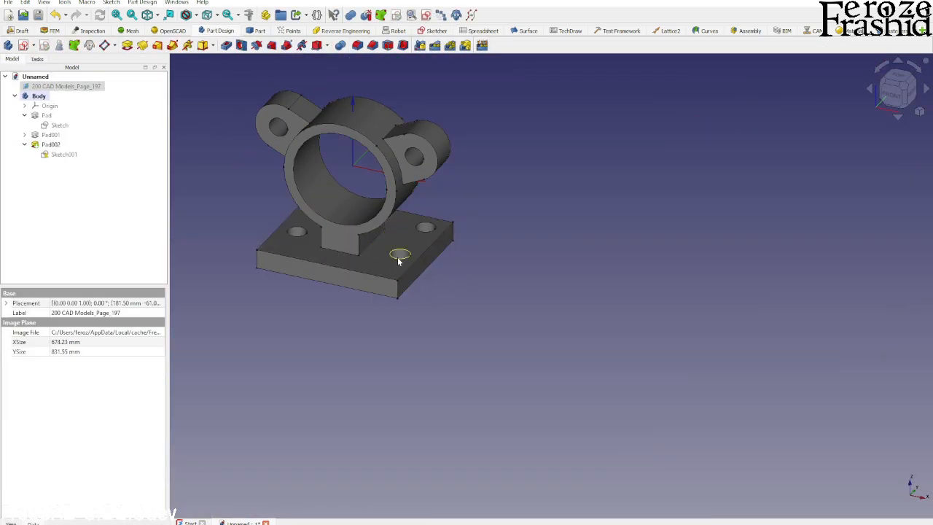
{"action": "key", "text": "space"}
{"action": "scroll", "coordinate": [466, 292], "scroll_direction": "down", "scroll_amount": 2}
{"action": "middle_click_drag", "start_coordinate": [459, 294], "coordinate": [478, 340]}
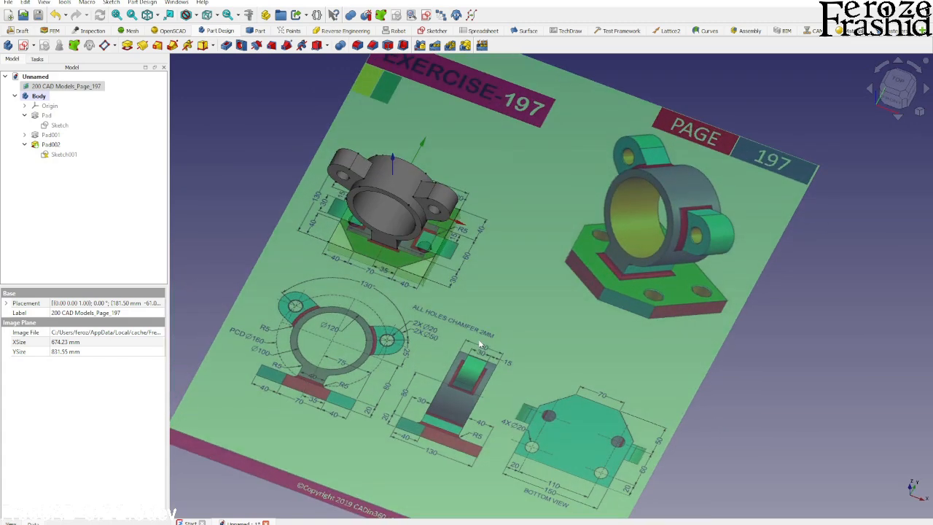
{"action": "scroll", "coordinate": [406, 275], "scroll_direction": "up", "scroll_amount": 2}
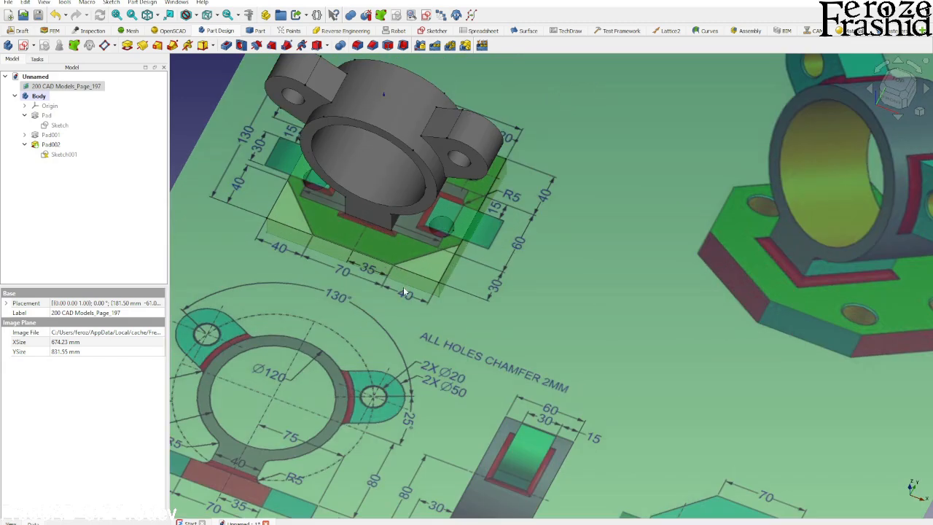
{"action": "key", "text": "space"}
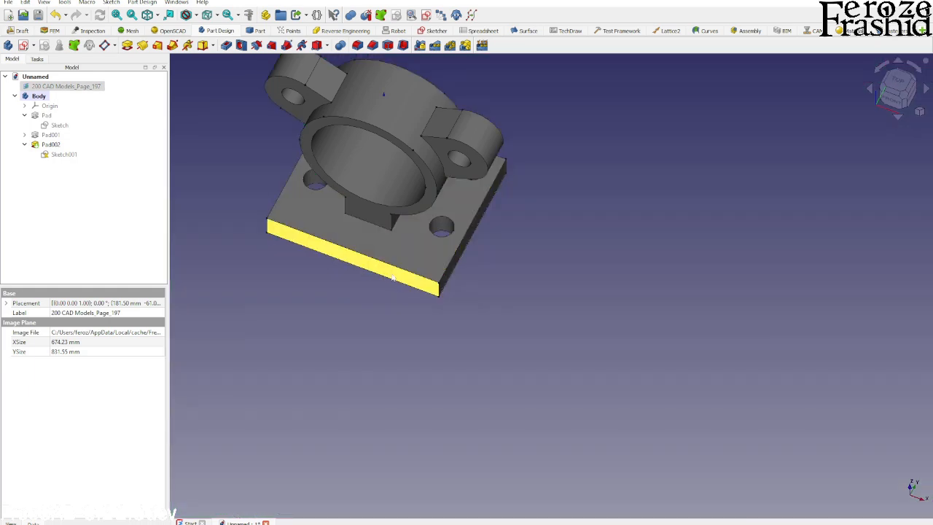
Step: Chamfer the two front vertical corner edges of the base plate with an equal distance of 40 mm
{"action": "left_click", "coordinate": [439, 293]}
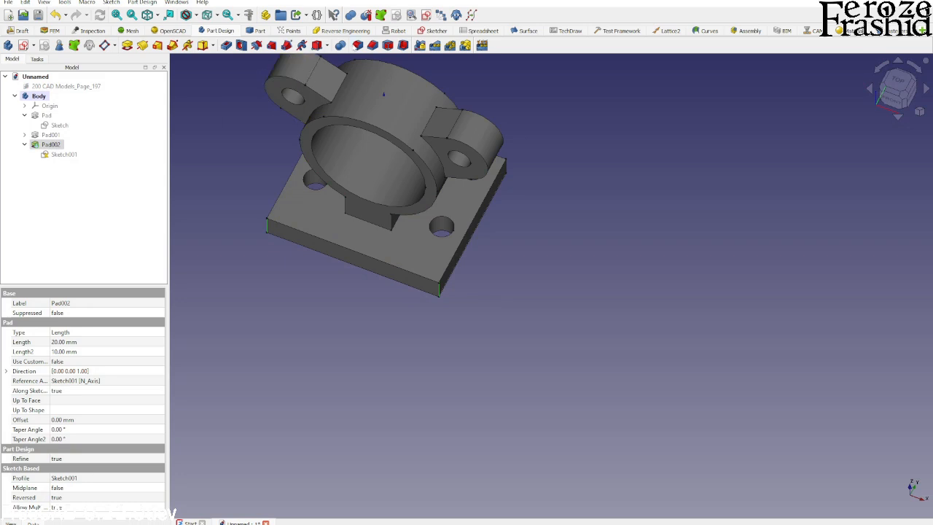
{"action": "left_click", "coordinate": [372, 45]}
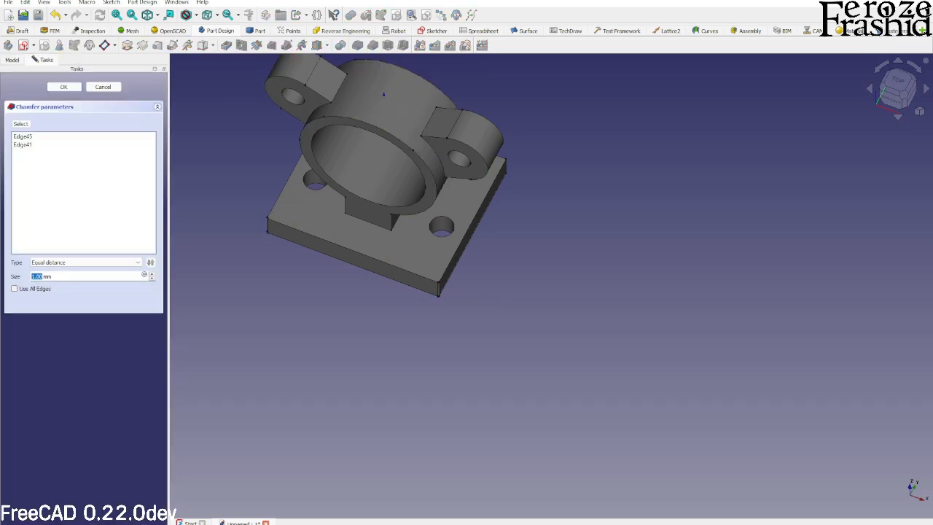
{"action": "type", "text": "4"}
{"action": "left_click", "coordinate": [64, 87]}
Step: Check the fillet callouts in the reference, hide the image, and fillet the four edges where the ring's neck meets the base plate at 1 mm
{"action": "scroll", "coordinate": [463, 377], "scroll_direction": "down", "scroll_amount": 3}
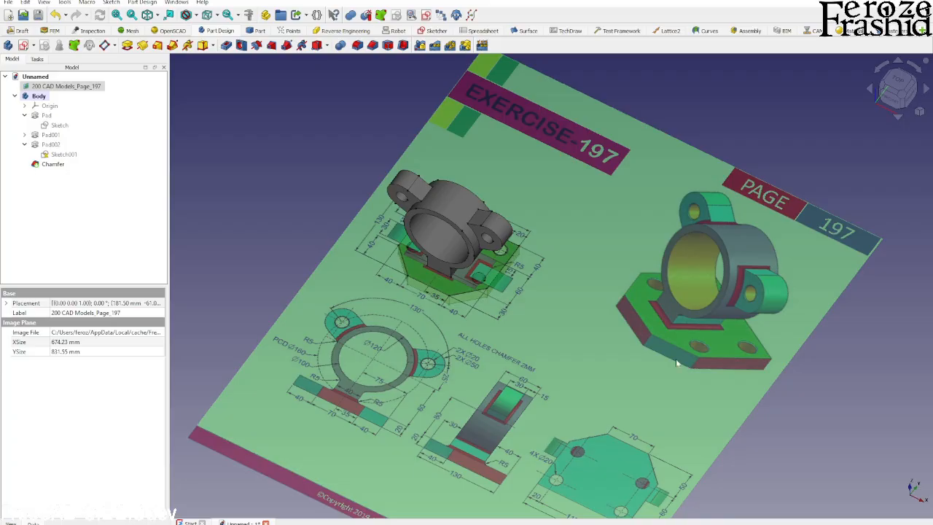
{"action": "scroll", "coordinate": [408, 417], "scroll_direction": "up", "scroll_amount": 3}
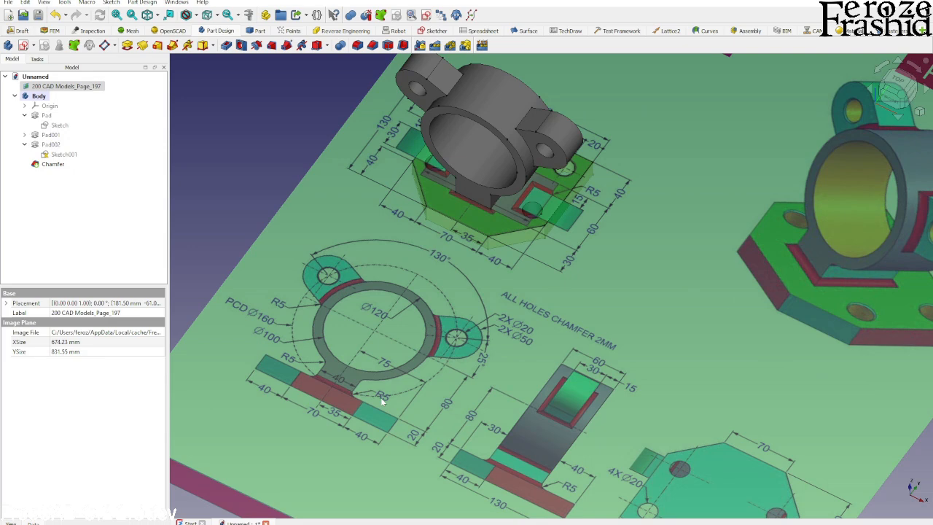
{"action": "key", "text": "space"}
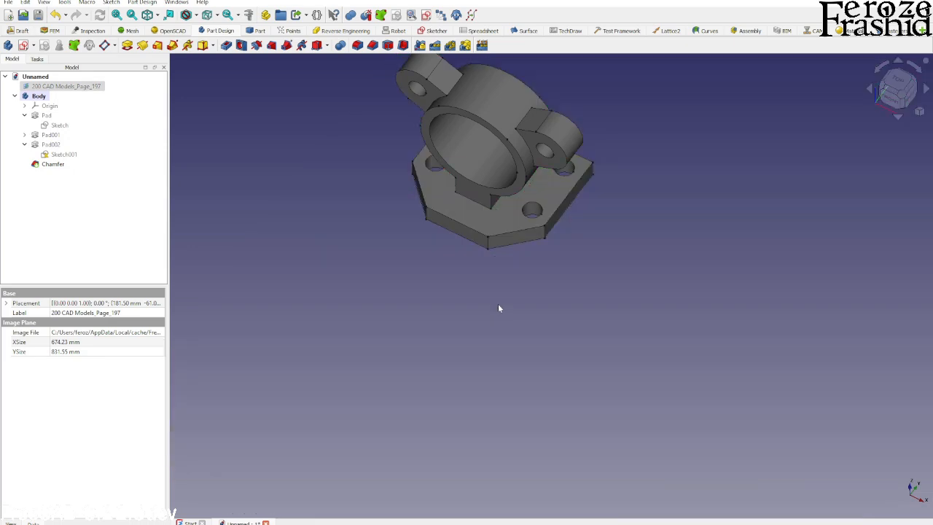
{"action": "scroll", "coordinate": [498, 221], "scroll_direction": "up", "scroll_amount": 4}
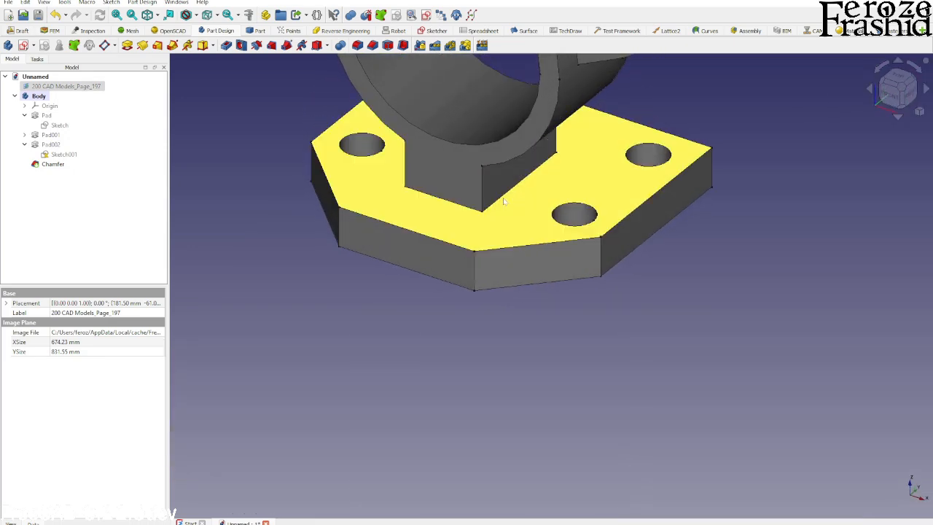
{"action": "left_click", "coordinate": [501, 198]}
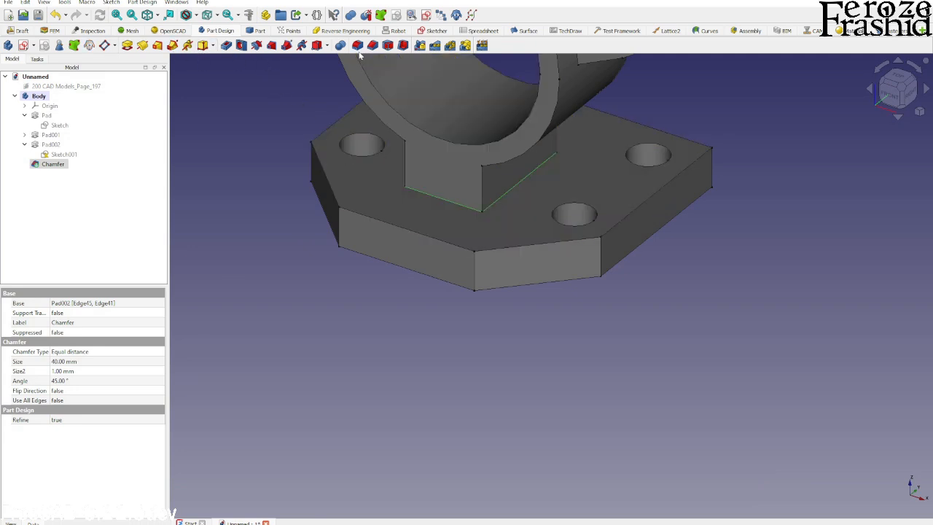
{"action": "left_click", "coordinate": [357, 46]}
{"action": "middle_click_drag", "start_coordinate": [168, 254], "coordinate": [239, 340]}
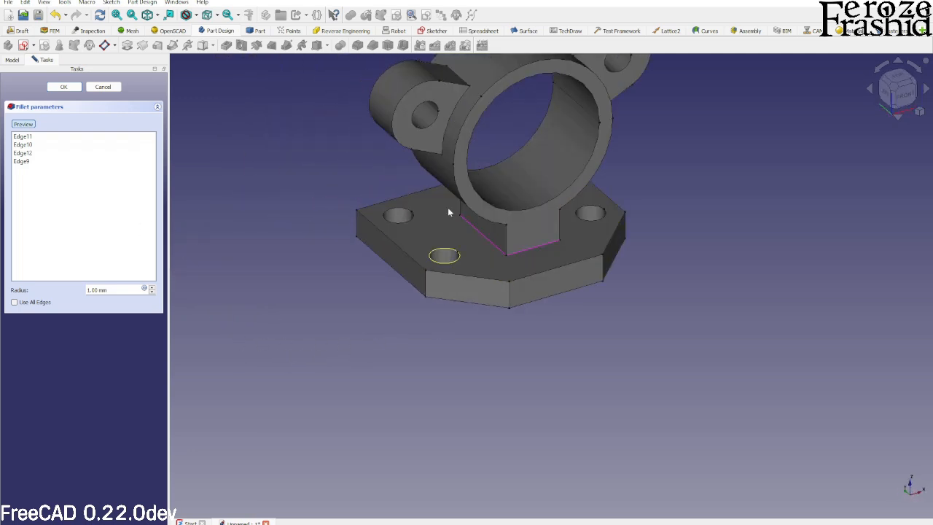
{"action": "scroll", "coordinate": [470, 250], "scroll_direction": "down", "scroll_amount": 3}
{"action": "scroll", "coordinate": [449, 109], "scroll_direction": "up", "scroll_amount": 6}
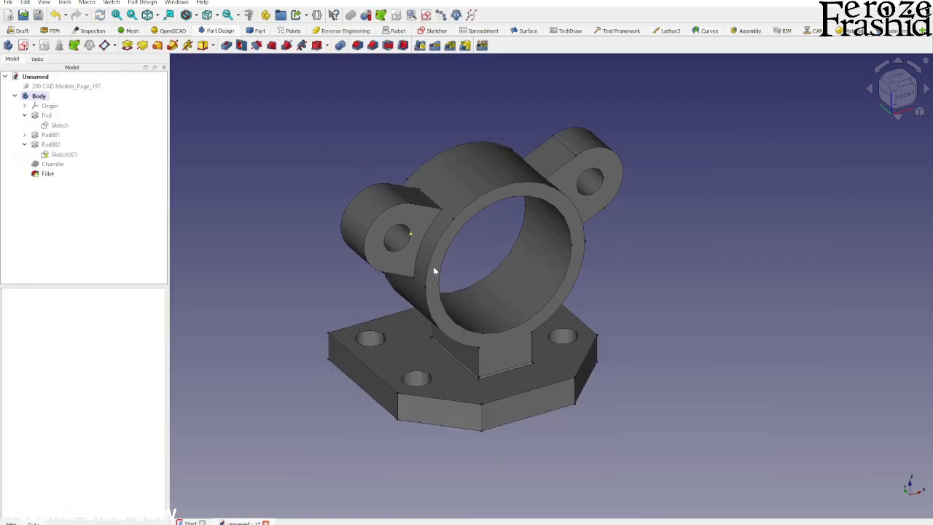
Step: Set the radius of the fillet around the neck's foot to 5 mm
{"action": "scroll", "coordinate": [437, 241], "scroll_direction": "up", "scroll_amount": 3}
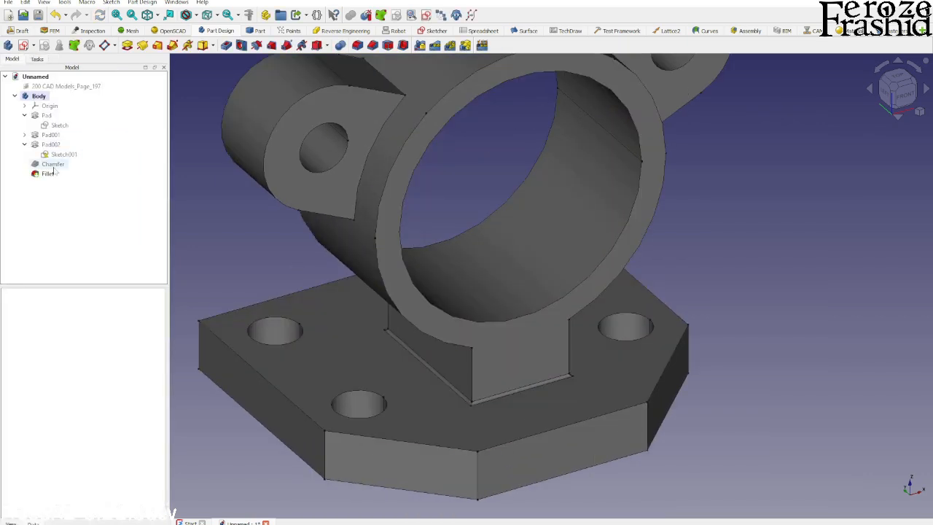
{"action": "left_click", "coordinate": [48, 173]}
{"action": "double_click", "coordinate": [48, 174]}
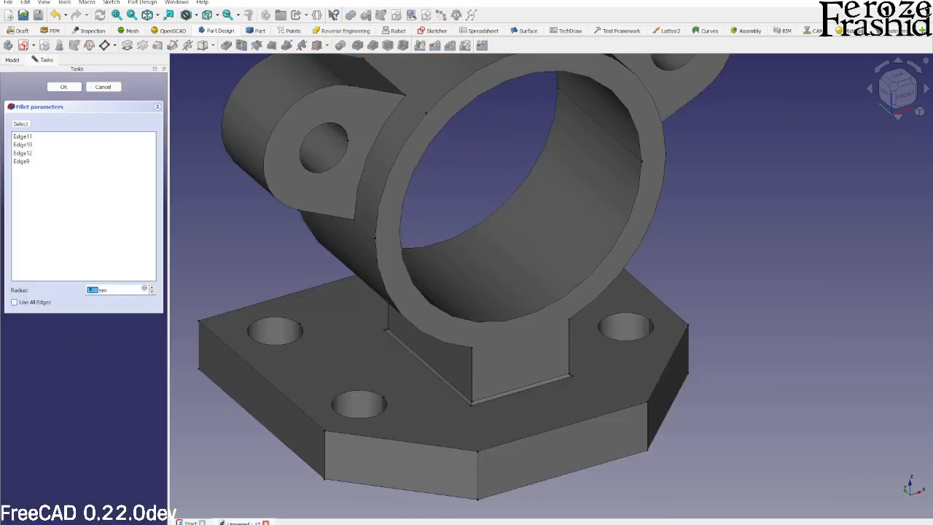
{"action": "key", "text": "Return"}
Step: Reopen the 5 mm fillet and add the front edge where the left lug meets the ring
{"action": "scroll", "coordinate": [281, 253], "scroll_direction": "down", "scroll_amount": 2}
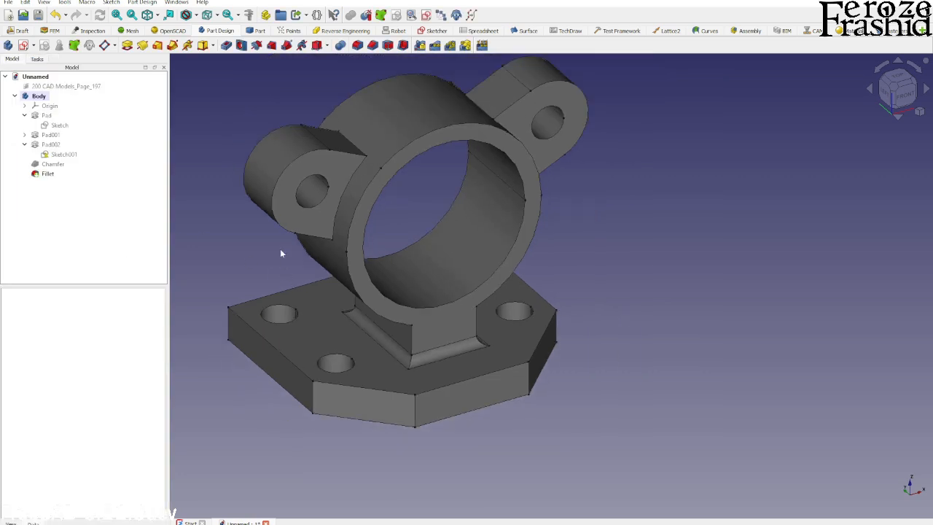
{"action": "double_click", "coordinate": [51, 175]}
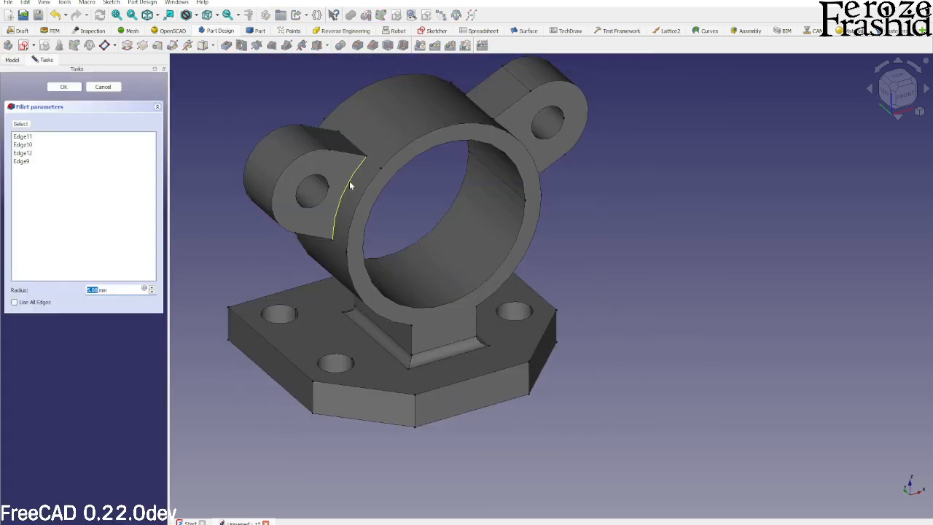
{"action": "left_click", "coordinate": [21, 124]}
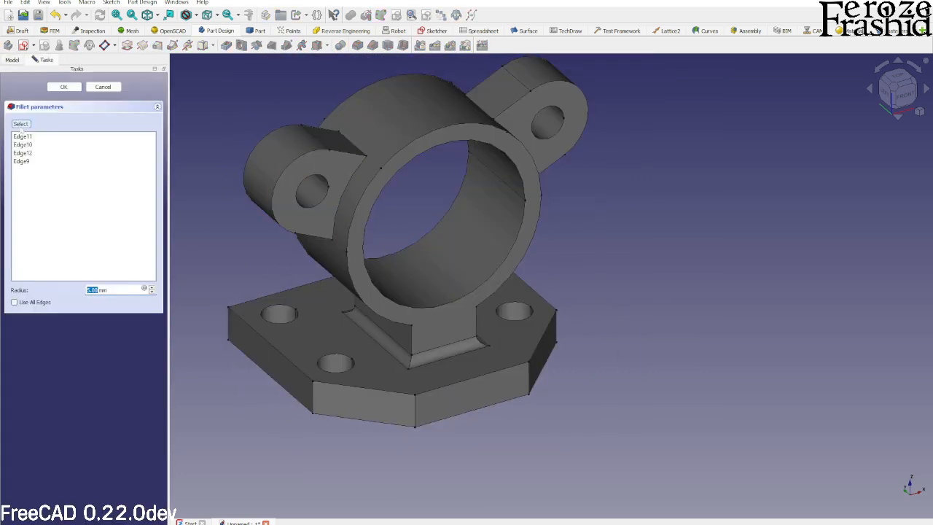
{"action": "left_click", "coordinate": [350, 183]}
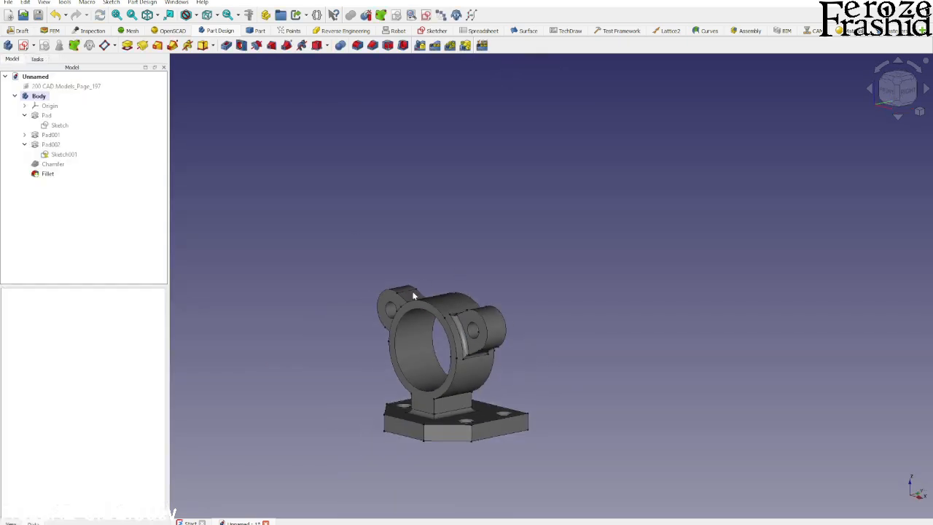
Step: Inspect the fillet where the right lug meets the ring up close and the bracket as a whole
{"action": "middle_click_drag", "start_coordinate": [414, 296], "coordinate": [517, 192]}
{"action": "scroll", "coordinate": [429, 340], "scroll_direction": "up", "scroll_amount": 5}
{"action": "middle_click_drag", "start_coordinate": [429, 340], "coordinate": [437, 280]}
{"action": "scroll", "coordinate": [437, 281], "scroll_direction": "down", "scroll_amount": 2}
{"action": "scroll", "coordinate": [445, 356], "scroll_direction": "up", "scroll_amount": 6}
{"action": "middle_click_drag", "start_coordinate": [445, 355], "coordinate": [440, 297]}
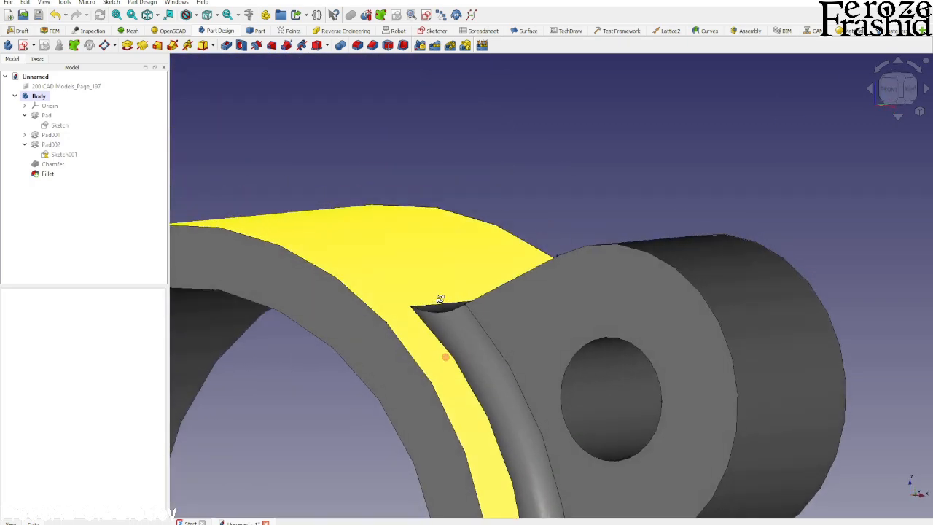
{"action": "scroll", "coordinate": [441, 298], "scroll_direction": "down", "scroll_amount": 4}
{"action": "scroll", "coordinate": [444, 305], "scroll_direction": "down", "scroll_amount": 3}
{"action": "middle_click_drag", "start_coordinate": [428, 337], "coordinate": [444, 371]}
{"action": "scroll", "coordinate": [445, 370], "scroll_direction": "down", "scroll_amount": 3}
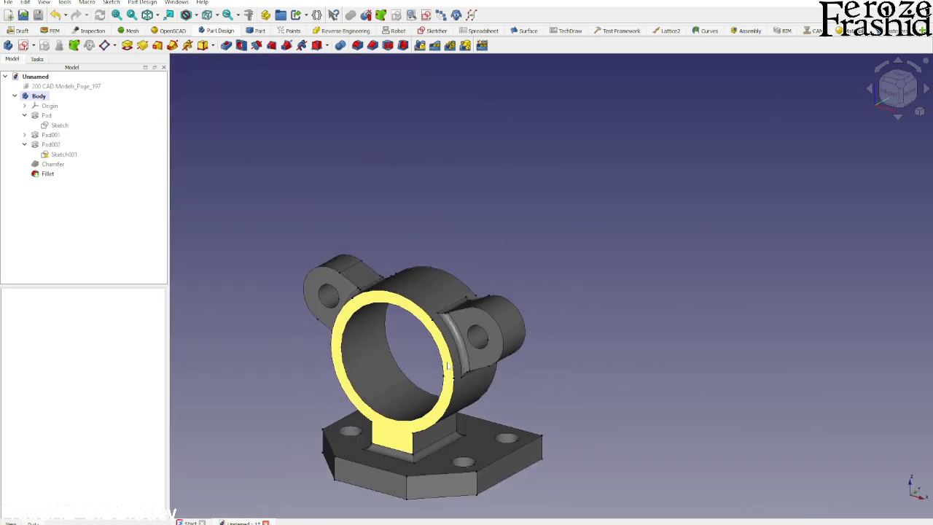
Step: Show the reference image, examine its lug fillets, hole chamfer note and isometric view, and hide the image
{"action": "left_click", "coordinate": [65, 86]}
{"action": "key", "text": "space"}
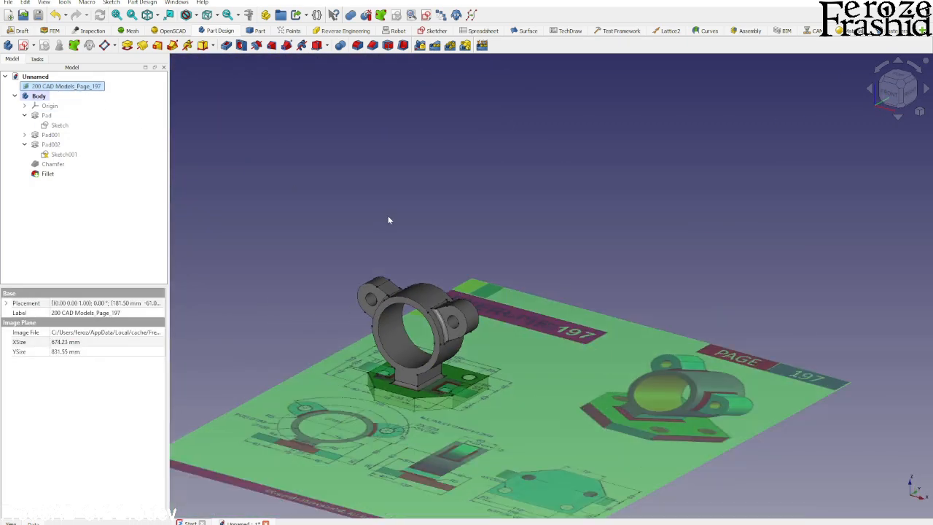
{"action": "mouse_move", "coordinate": [387, 219]}
{"action": "middle_mouse_down"}
{"action": "mouse_move", "coordinate": [445, 337]}
{"action": "mouse_move", "coordinate": [490, 394]}
{"action": "mouse_move", "coordinate": [408, 408]}
{"action": "middle_mouse_up"}
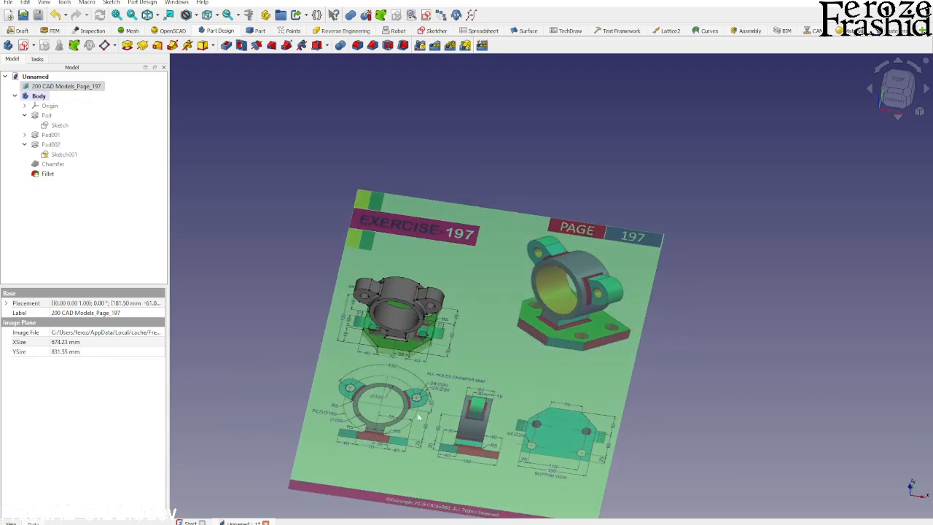
{"action": "scroll", "coordinate": [405, 410], "scroll_direction": "up", "scroll_amount": 5}
{"action": "scroll", "coordinate": [462, 354], "scroll_direction": "up", "scroll_amount": 6}
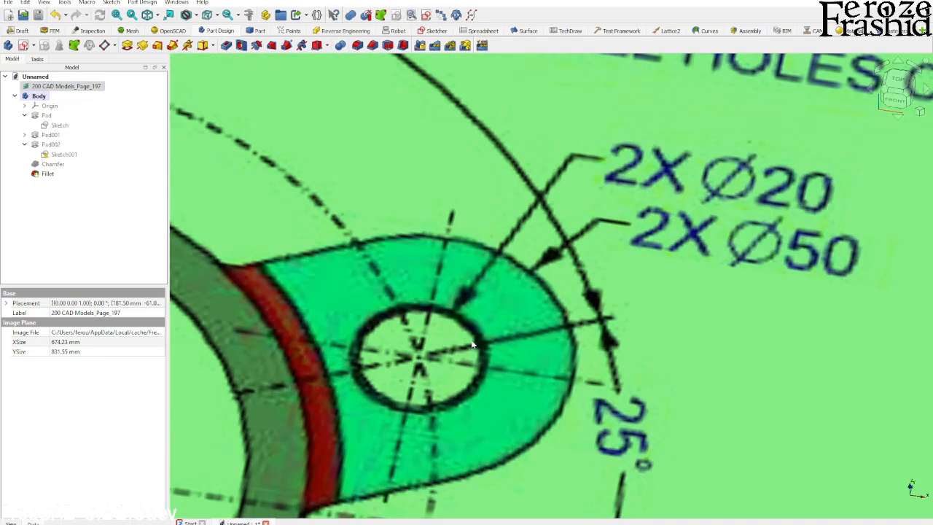
{"action": "scroll", "coordinate": [479, 354], "scroll_direction": "down", "scroll_amount": 10}
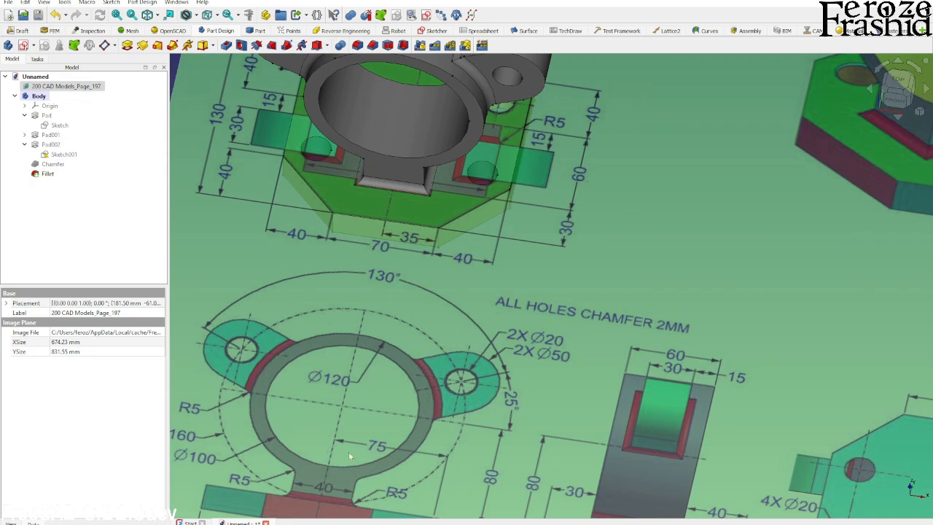
{"action": "scroll", "coordinate": [348, 452], "scroll_direction": "down", "scroll_amount": 5}
{"action": "scroll", "coordinate": [642, 284], "scroll_direction": "up", "scroll_amount": 6}
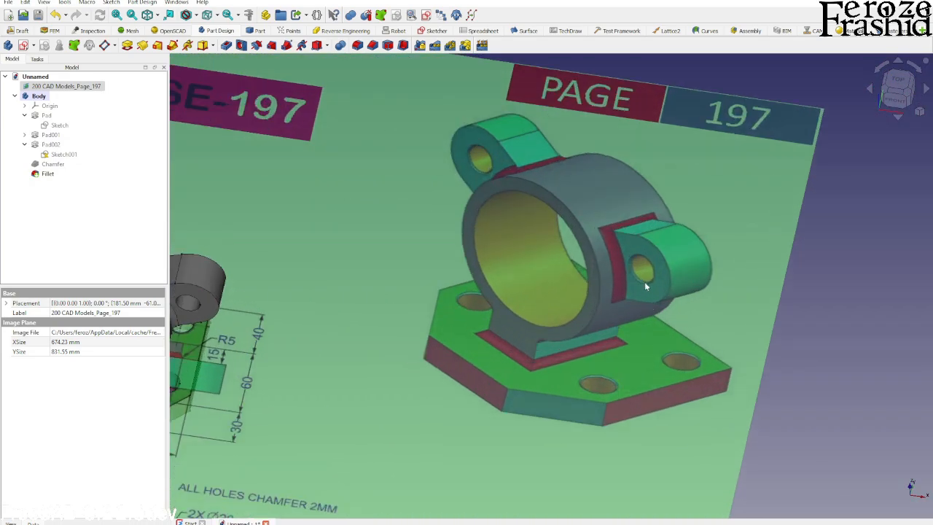
{"action": "scroll", "coordinate": [644, 286], "scroll_direction": "down", "scroll_amount": 5}
{"action": "scroll", "coordinate": [379, 262], "scroll_direction": "down", "scroll_amount": 2}
{"action": "scroll", "coordinate": [365, 392], "scroll_direction": "up", "scroll_amount": 6}
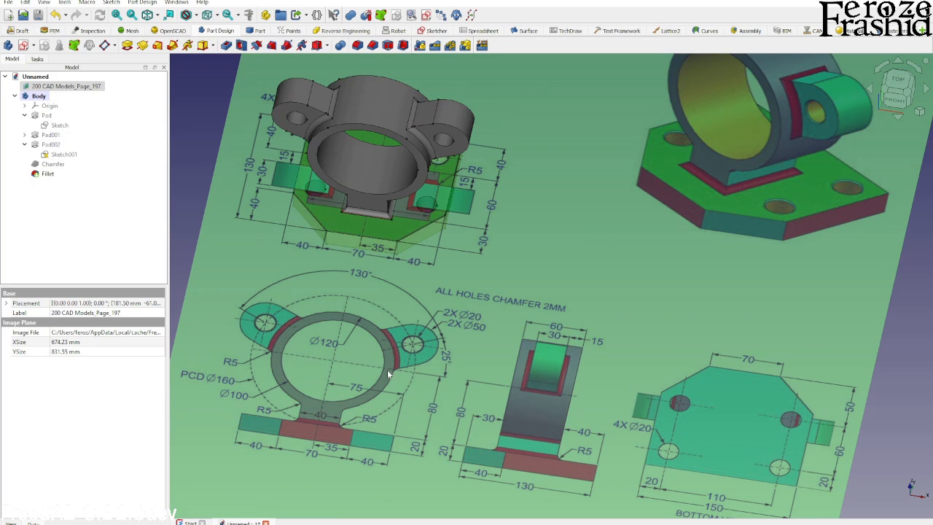
{"action": "scroll", "coordinate": [398, 397], "scroll_direction": "down", "scroll_amount": 2}
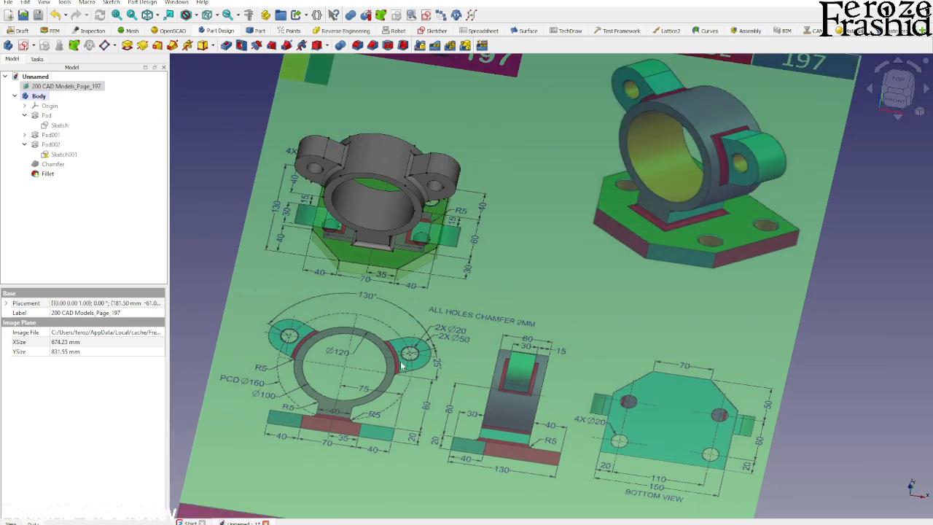
{"action": "middle_click_drag", "start_coordinate": [413, 359], "coordinate": [376, 381]}
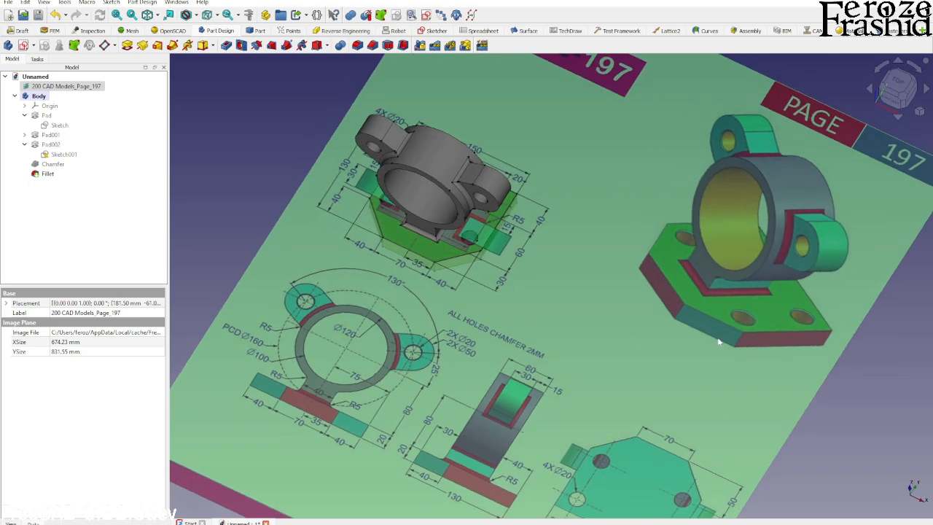
{"action": "key", "text": "space"}
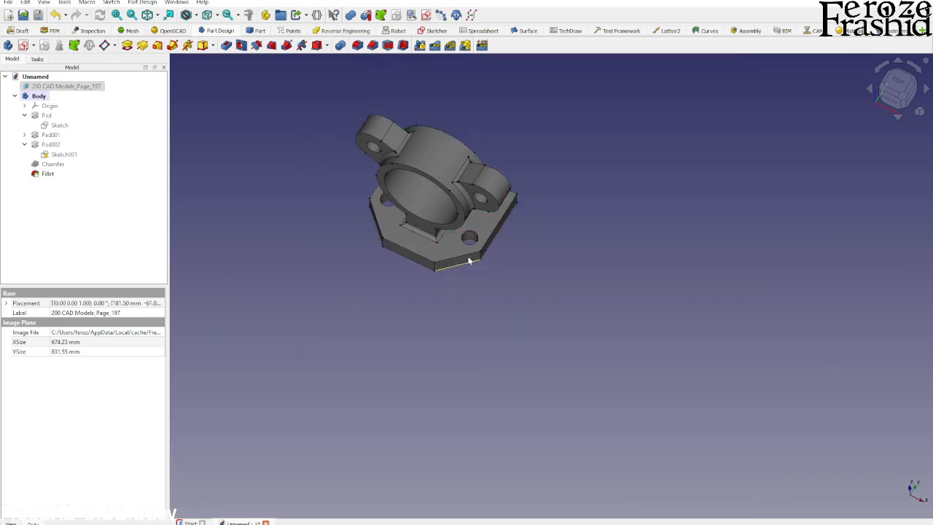
Step: Chamfer the upper edges of the four base plate holes and the front edges of both lug holes with an equal distance of 1 mm
{"action": "scroll", "coordinate": [468, 212], "scroll_direction": "up", "scroll_amount": 3}
{"action": "left_click", "coordinate": [484, 258]}
{"action": "middle_click_drag", "start_coordinate": [485, 259], "coordinate": [502, 230]}
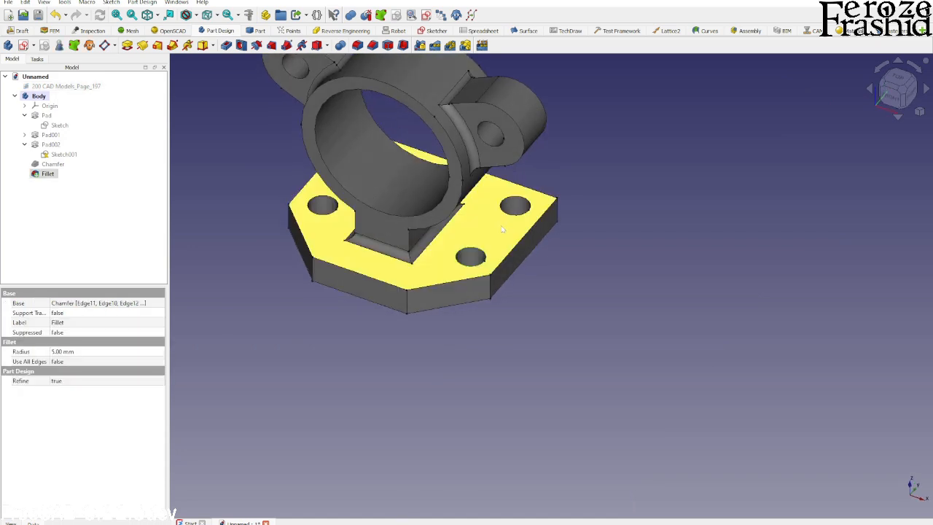
{"action": "left_click", "coordinate": [508, 201], "text": "ctrl"}
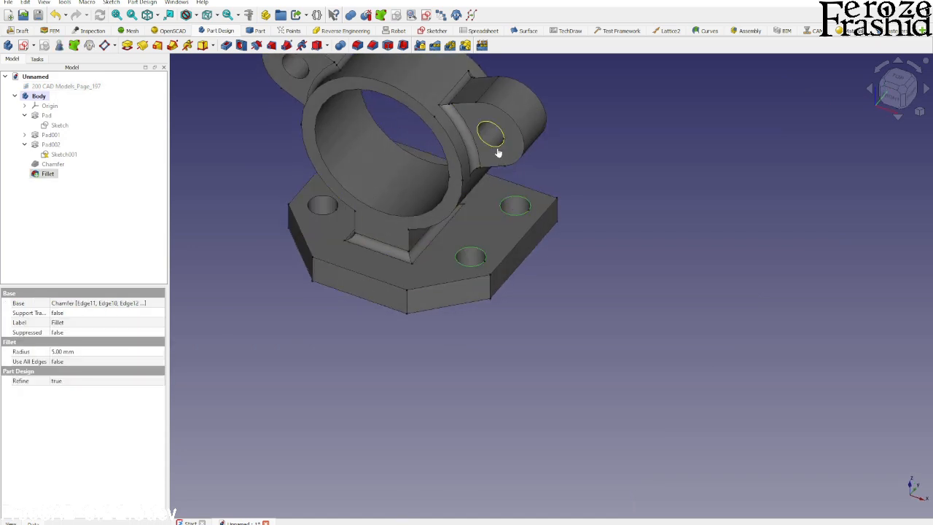
{"action": "left_click", "coordinate": [499, 145], "text": "ctrl"}
{"action": "left_click", "coordinate": [292, 64], "text": "ctrl"}
{"action": "left_click", "coordinate": [311, 216], "text": "ctrl"}
{"action": "middle_click_drag", "start_coordinate": [337, 223], "coordinate": [560, 234]}
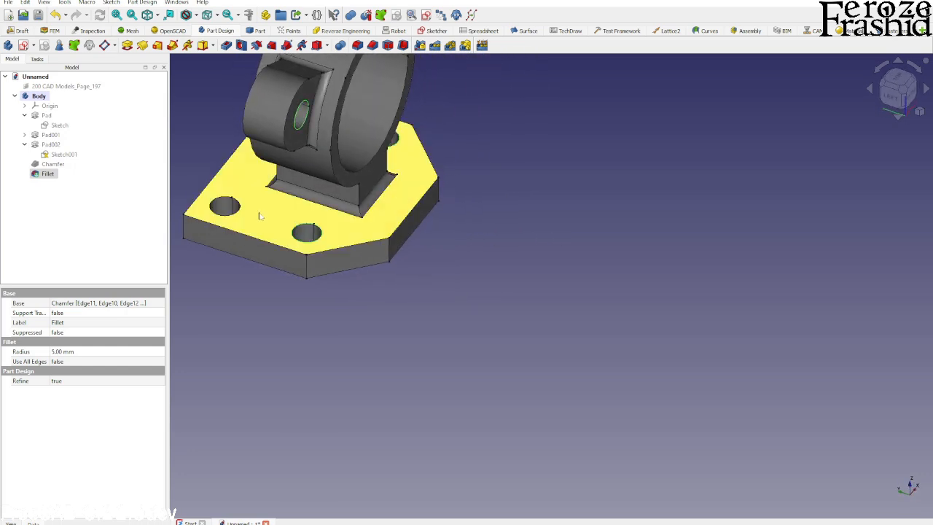
{"action": "left_click", "coordinate": [233, 217], "text": "ctrl"}
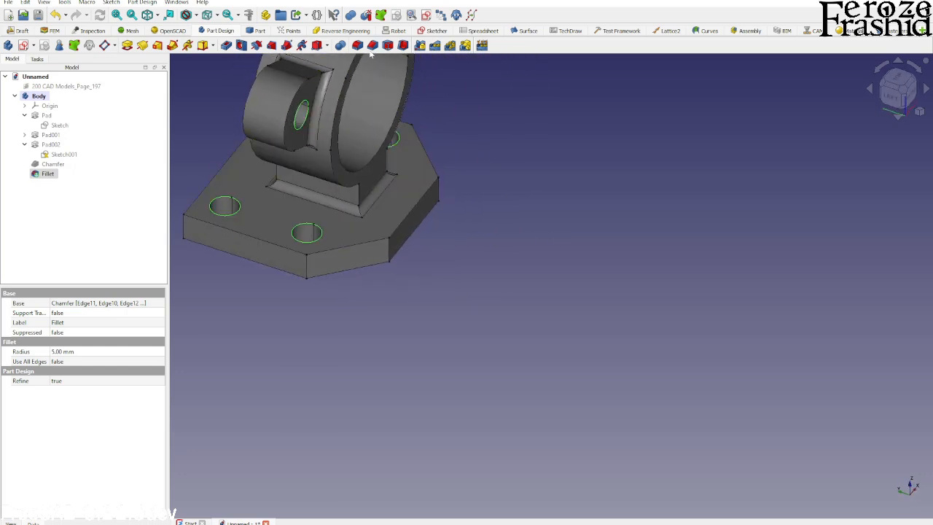
{"action": "left_click", "coordinate": [373, 45]}
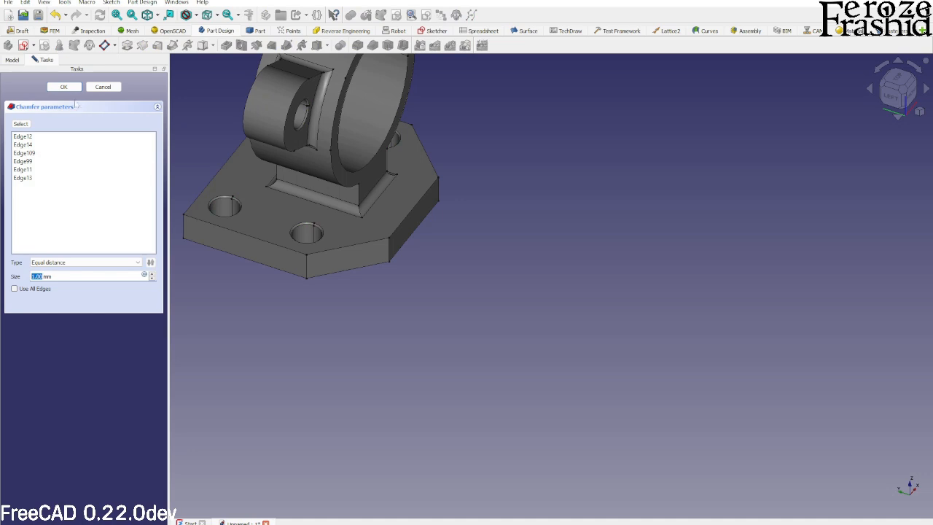
{"action": "left_click", "coordinate": [63, 87]}
Step: Review the finished bracket from several angles, examining the chamfered holes and the fillets at the lugs and neck
{"action": "key", "text": "0"}
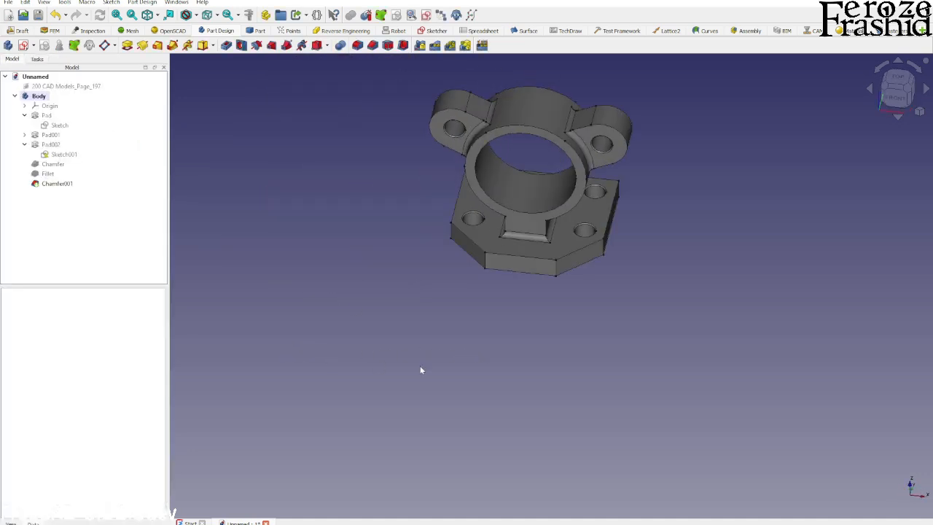
{"action": "scroll", "coordinate": [420, 370], "scroll_direction": "down", "scroll_amount": 2}
{"action": "scroll", "coordinate": [395, 189], "scroll_direction": "up", "scroll_amount": 5}
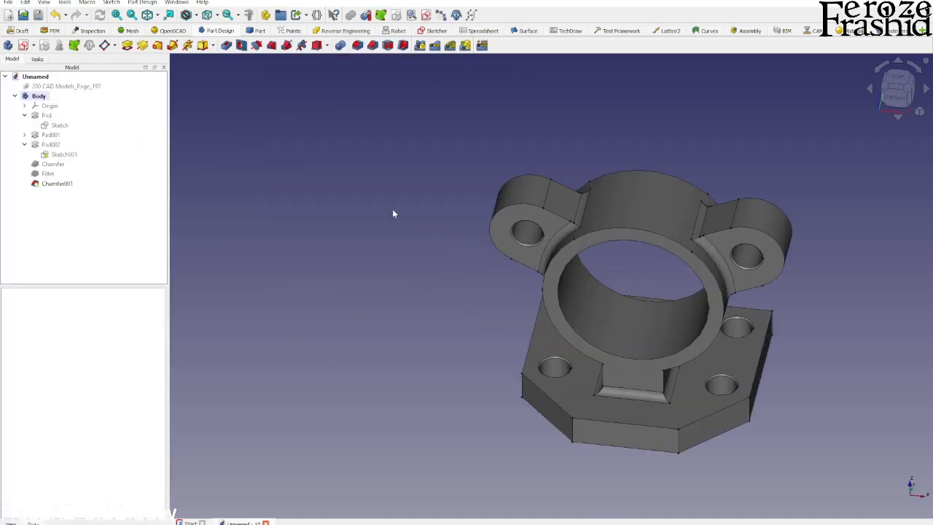
{"action": "scroll", "coordinate": [376, 199], "scroll_direction": "down", "scroll_amount": 2}
{"action": "scroll", "coordinate": [510, 283], "scroll_direction": "up", "scroll_amount": 2}
{"action": "middle_click_drag", "start_coordinate": [516, 300], "coordinate": [459, 263]}
{"action": "scroll", "coordinate": [381, 300], "scroll_direction": "down", "scroll_amount": 1}
{"action": "scroll", "coordinate": [552, 240], "scroll_direction": "up", "scroll_amount": 2}
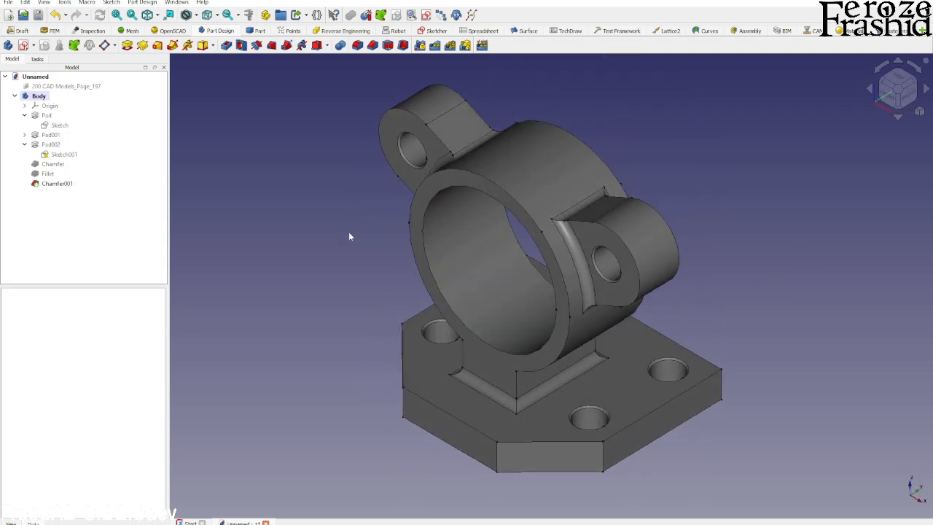
{"action": "scroll", "coordinate": [349, 236], "scroll_direction": "down", "scroll_amount": 1}
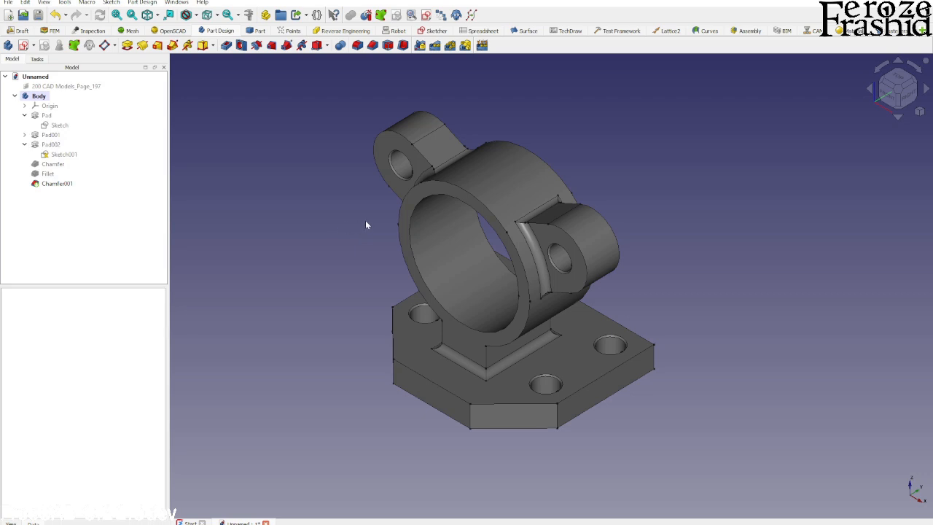
{"action": "middle_click_drag", "start_coordinate": [461, 191], "coordinate": [502, 186]}
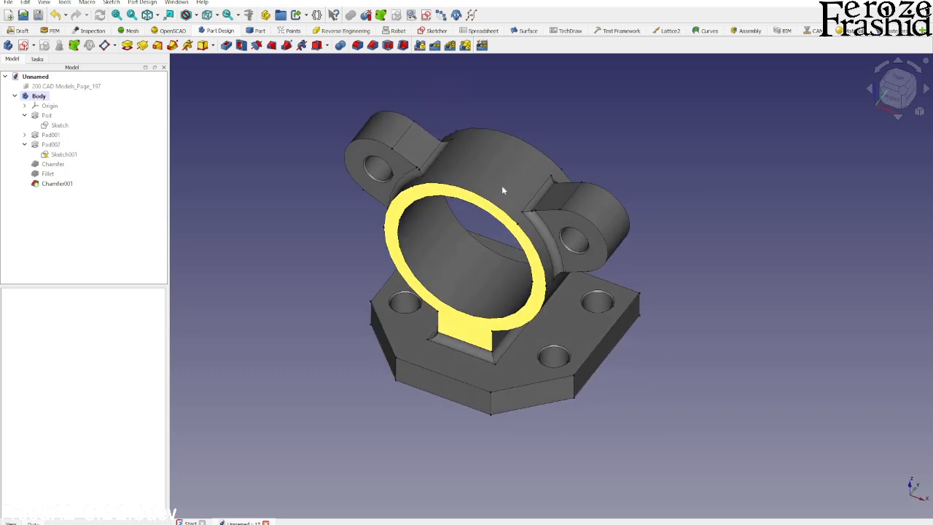